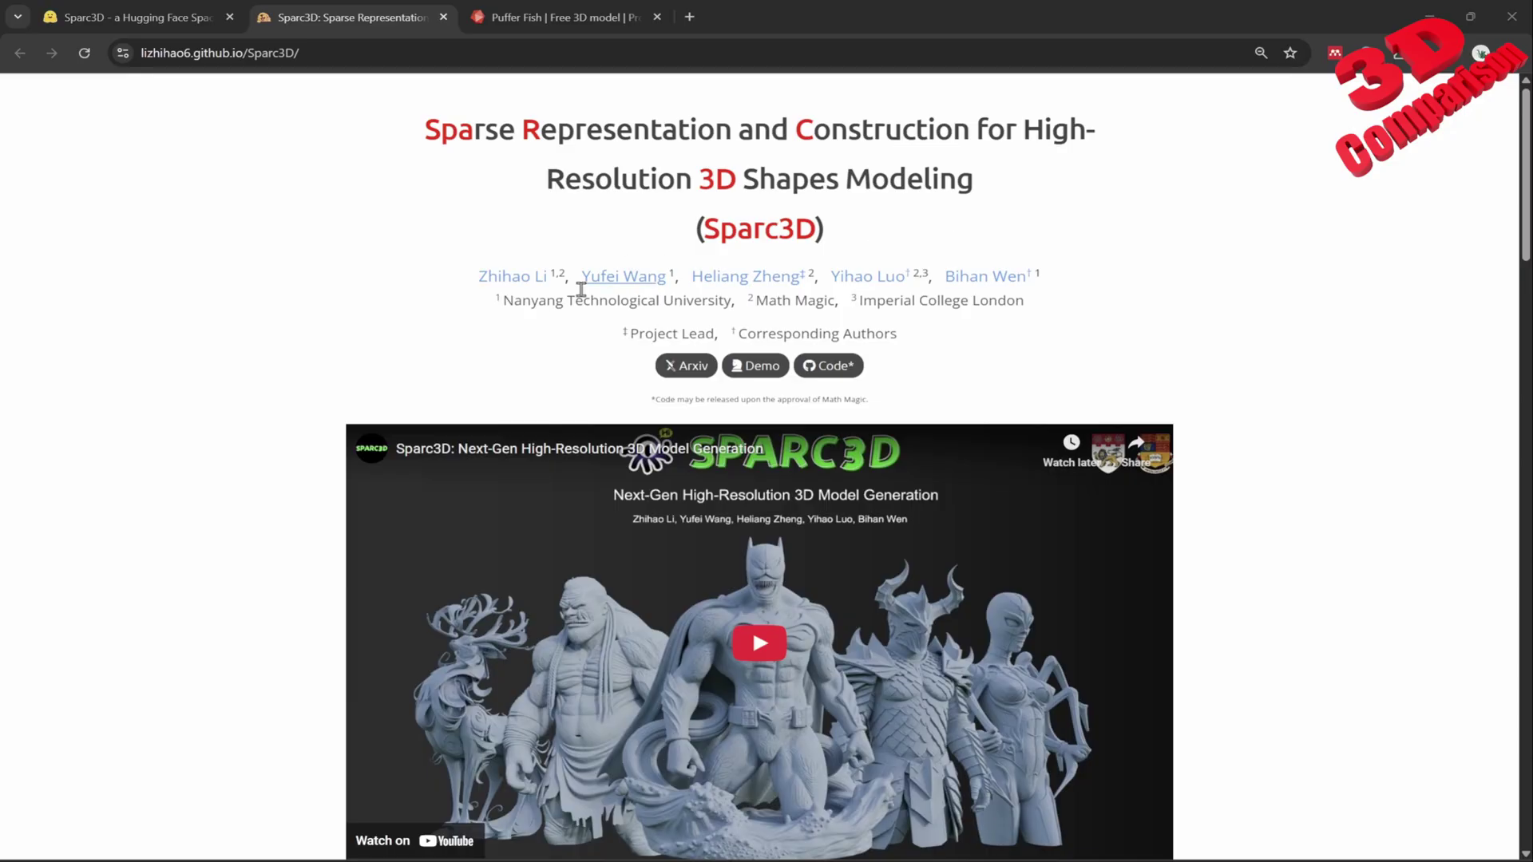
Step: Bring up the Artec 3D Puffer Fish page and rotate the textured scan model
left_click(559, 17)
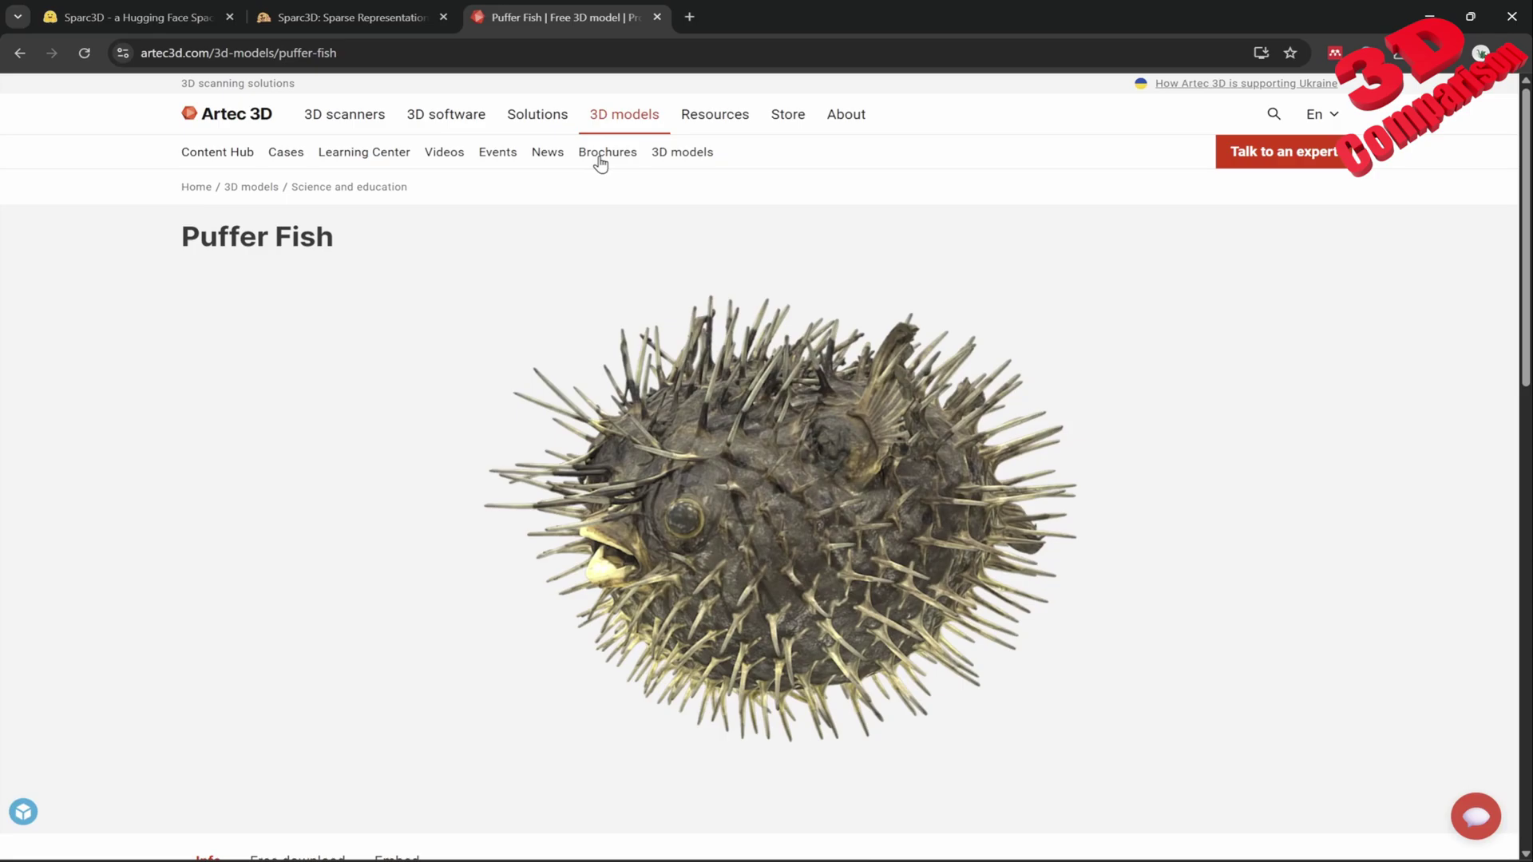
mouse_move(838, 449)
left_mouse_down()
mouse_move(999, 490)
mouse_move(903, 440)
mouse_move(857, 444)
left_mouse_up()
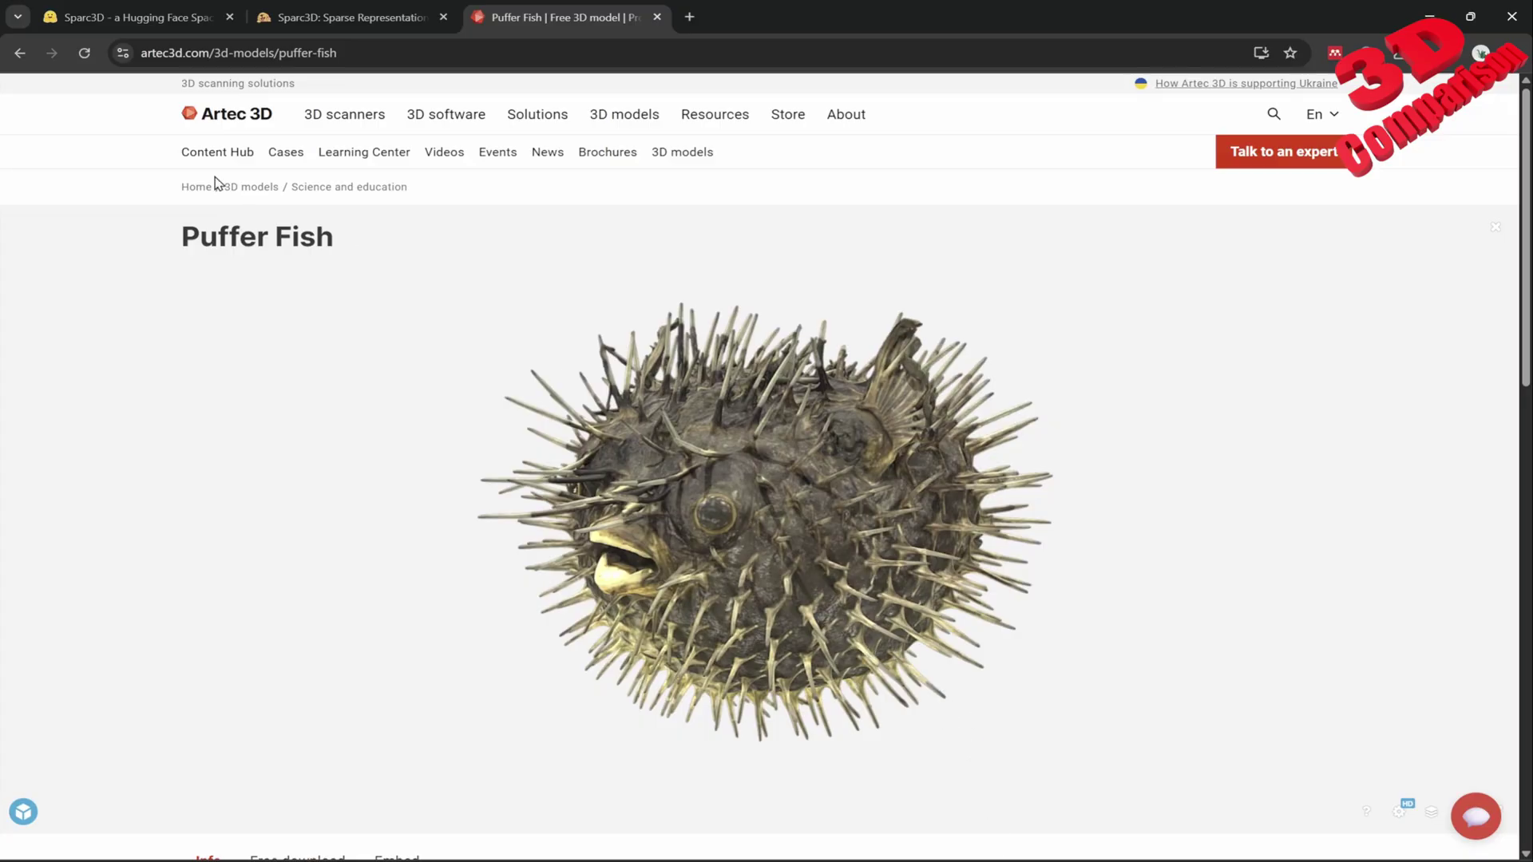
Step: Bring up the Sparc3D demo, then rotate and zoom its generated puffer fish mesh
left_click(153, 17)
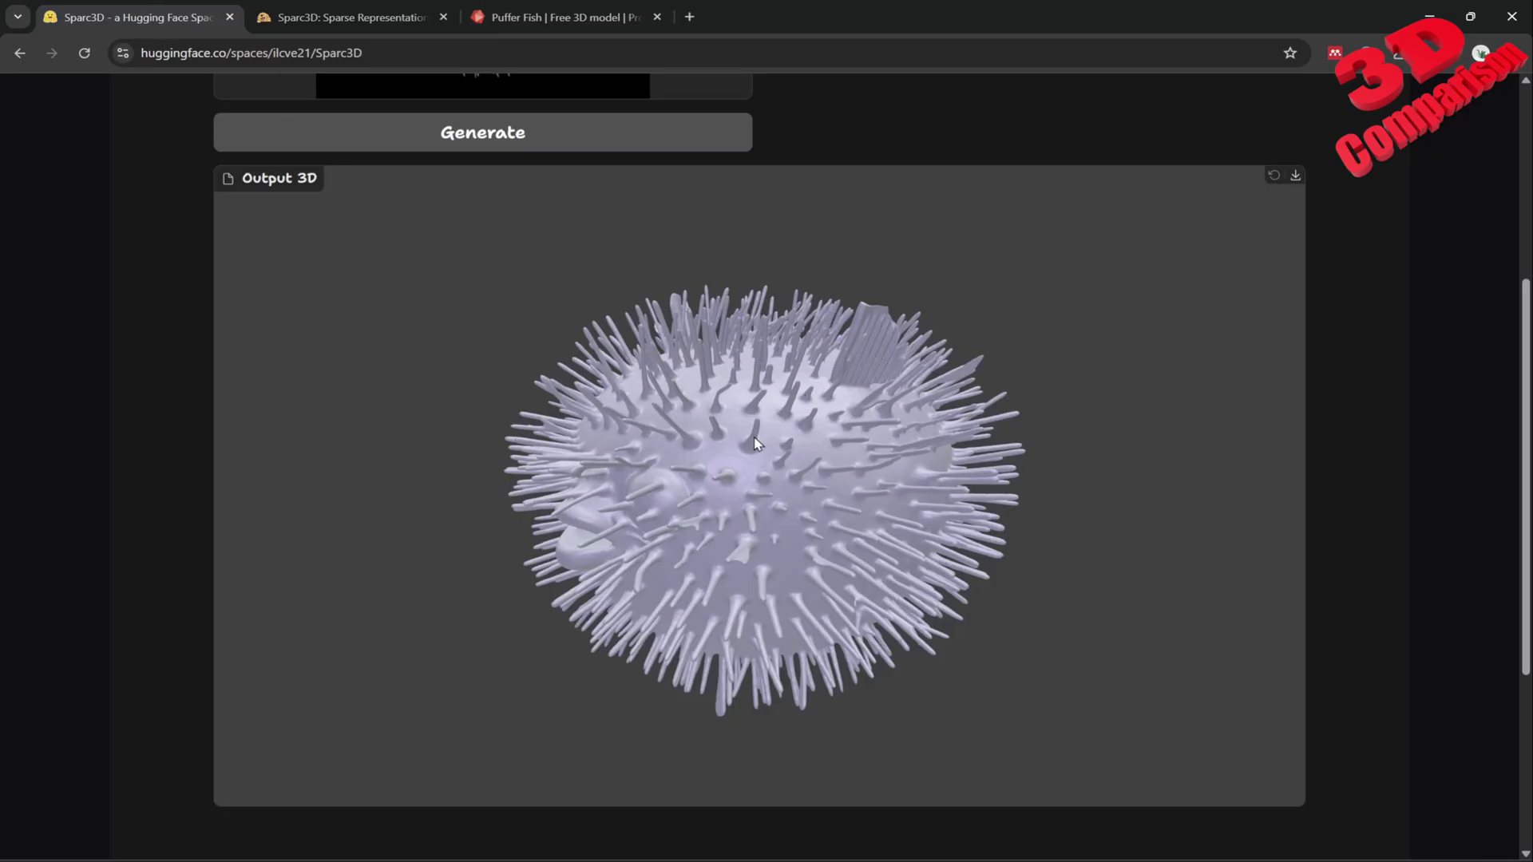
left_click_drag(759, 494, 809, 459)
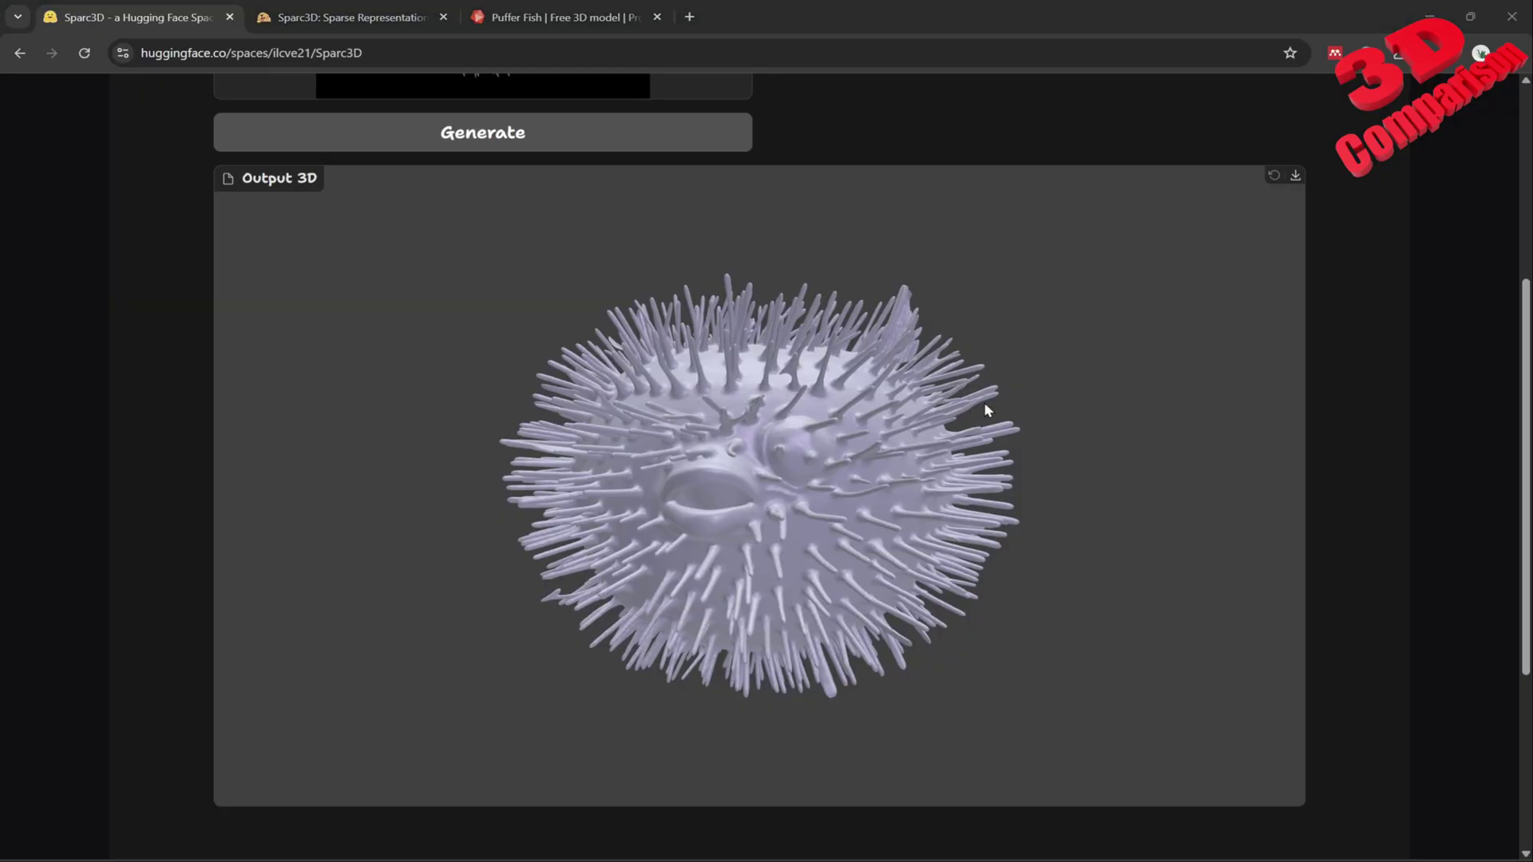
left_click_drag(985, 410, 798, 415)
scroll(796, 421, "up", 3)
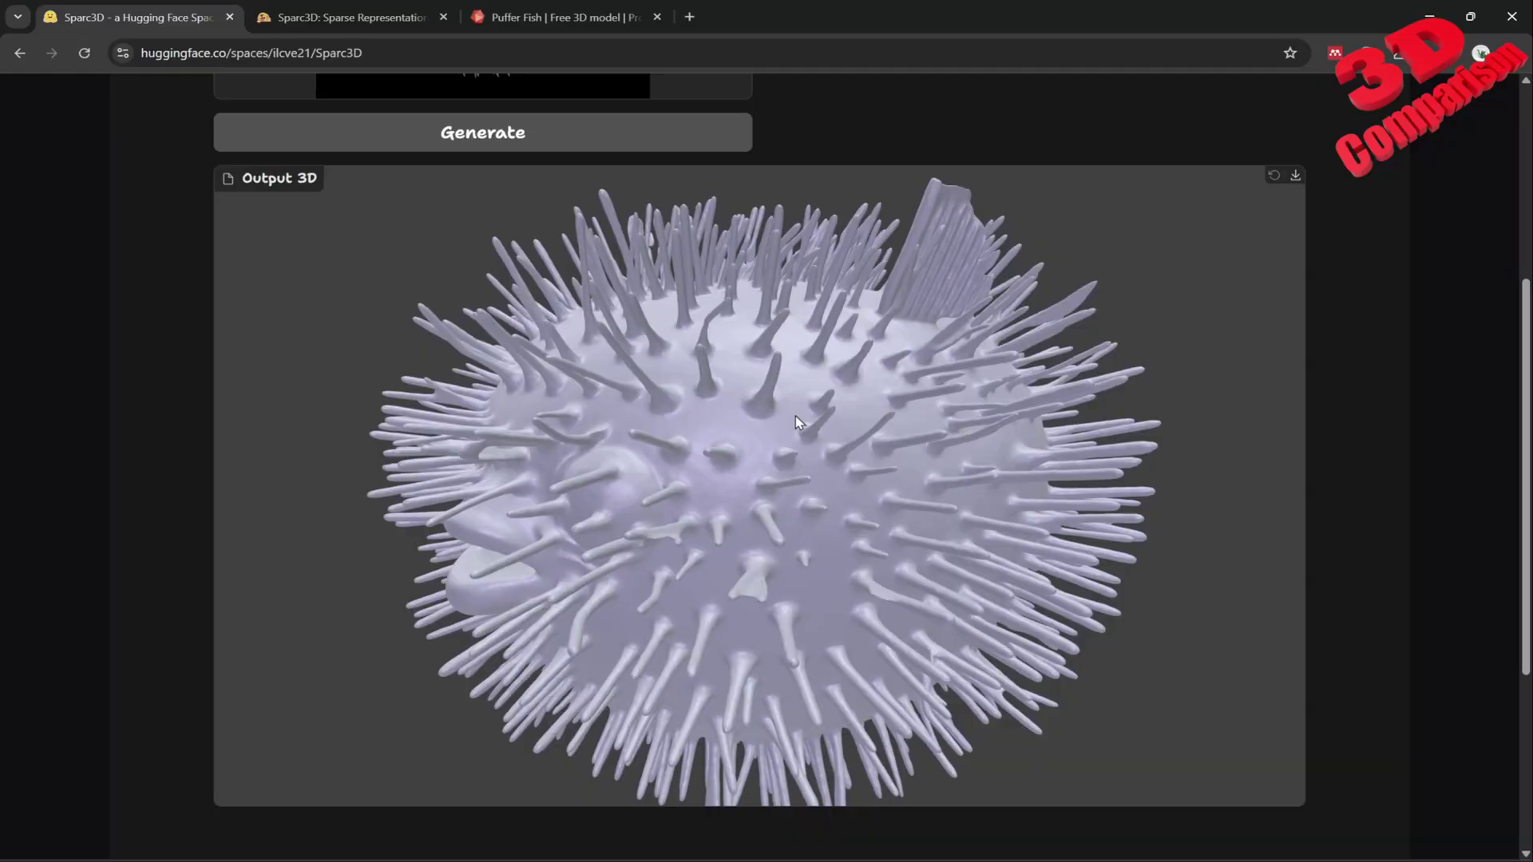
scroll(795, 416, "up", 10)
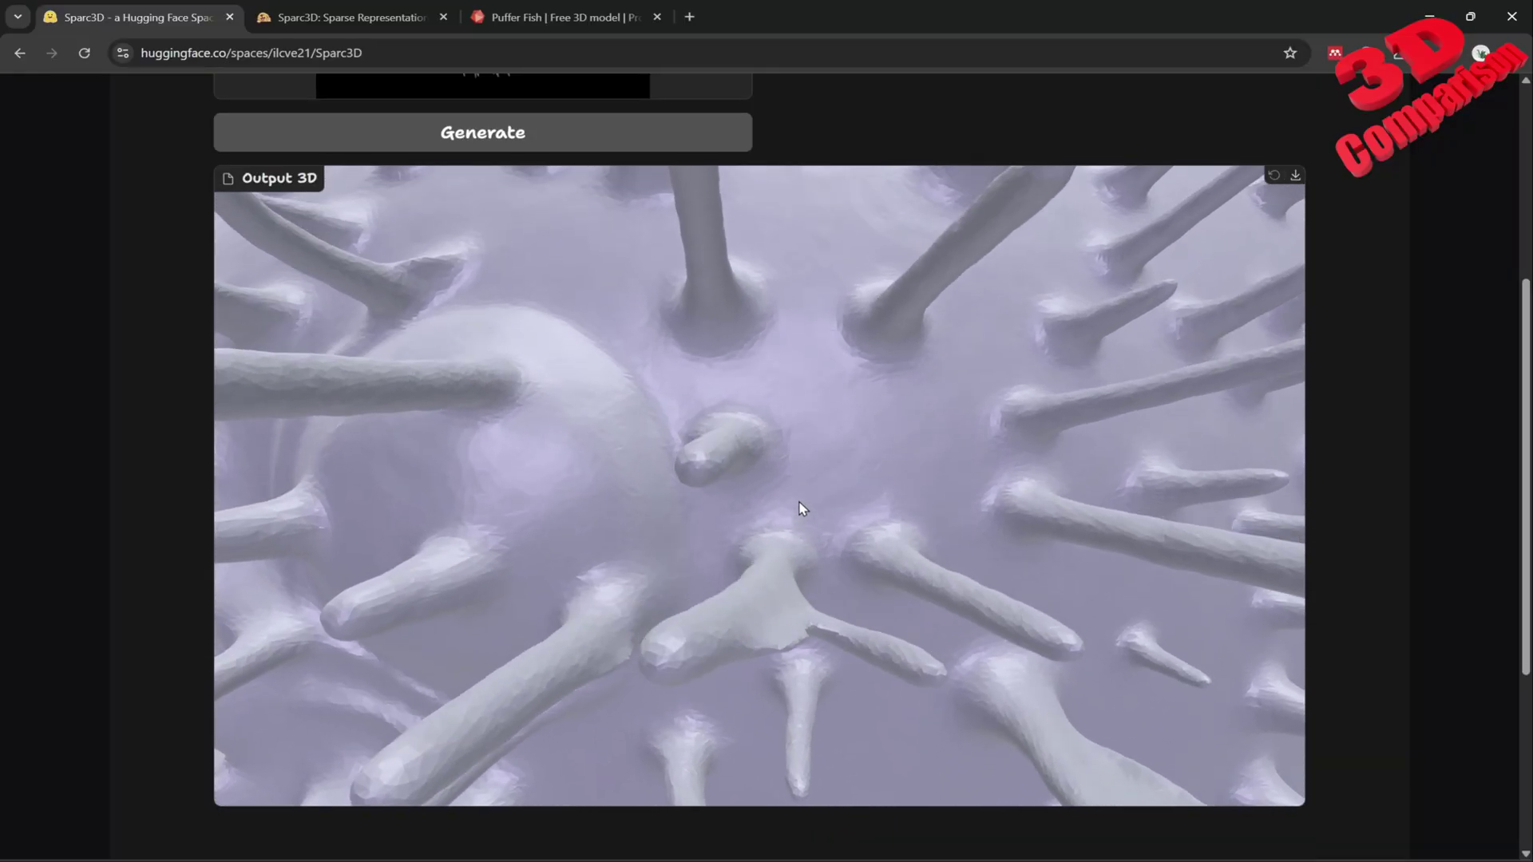
scroll(798, 515, "down", 10)
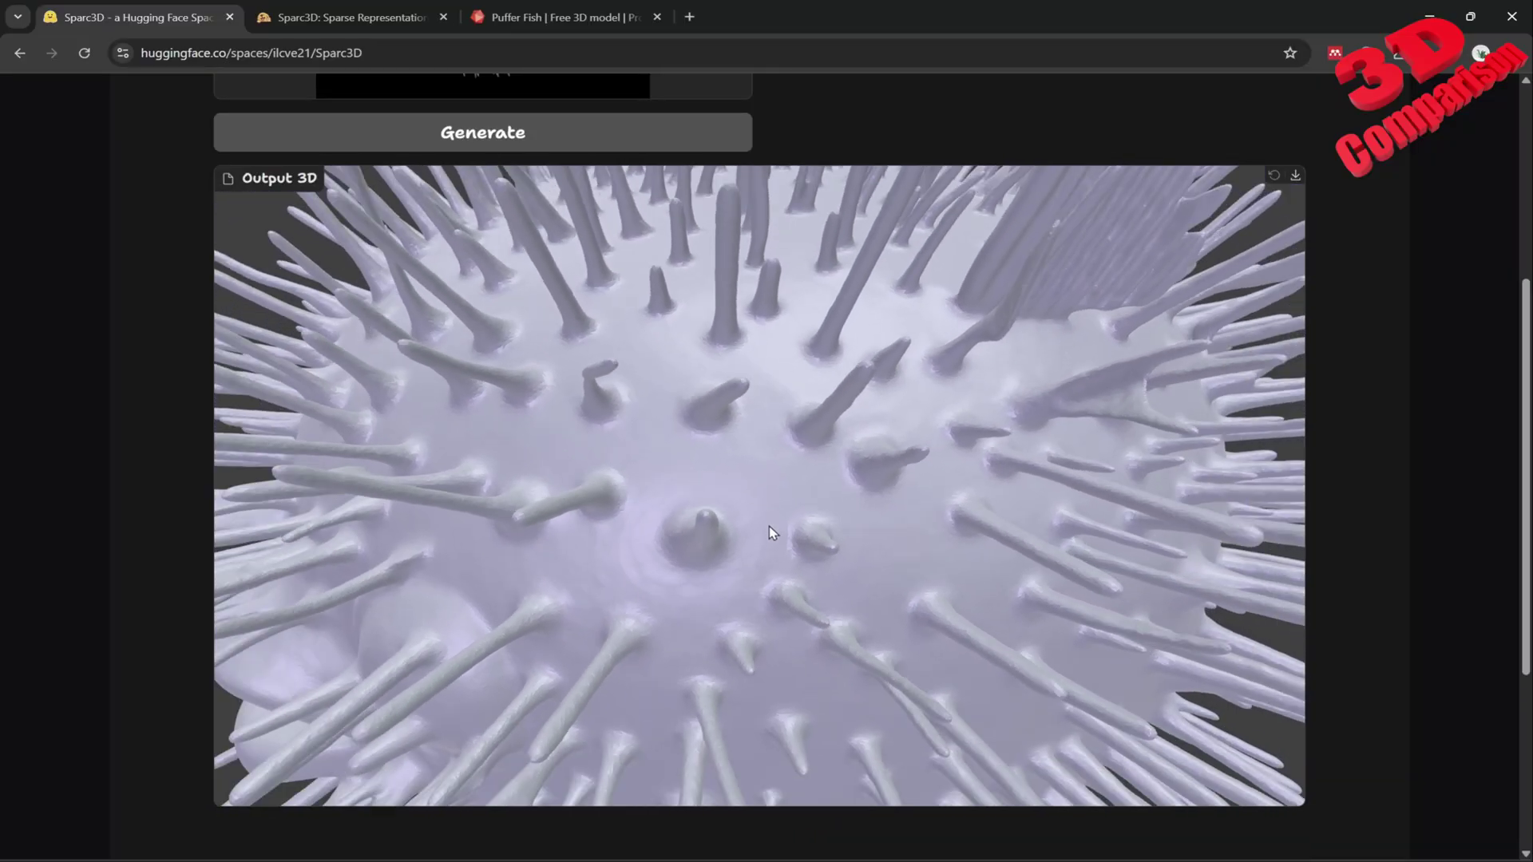
scroll(770, 528, "down", 5)
Step: Turn the generated fish face-on and zoom in on its mouth, fins and spines
left_click_drag(774, 531, 848, 515)
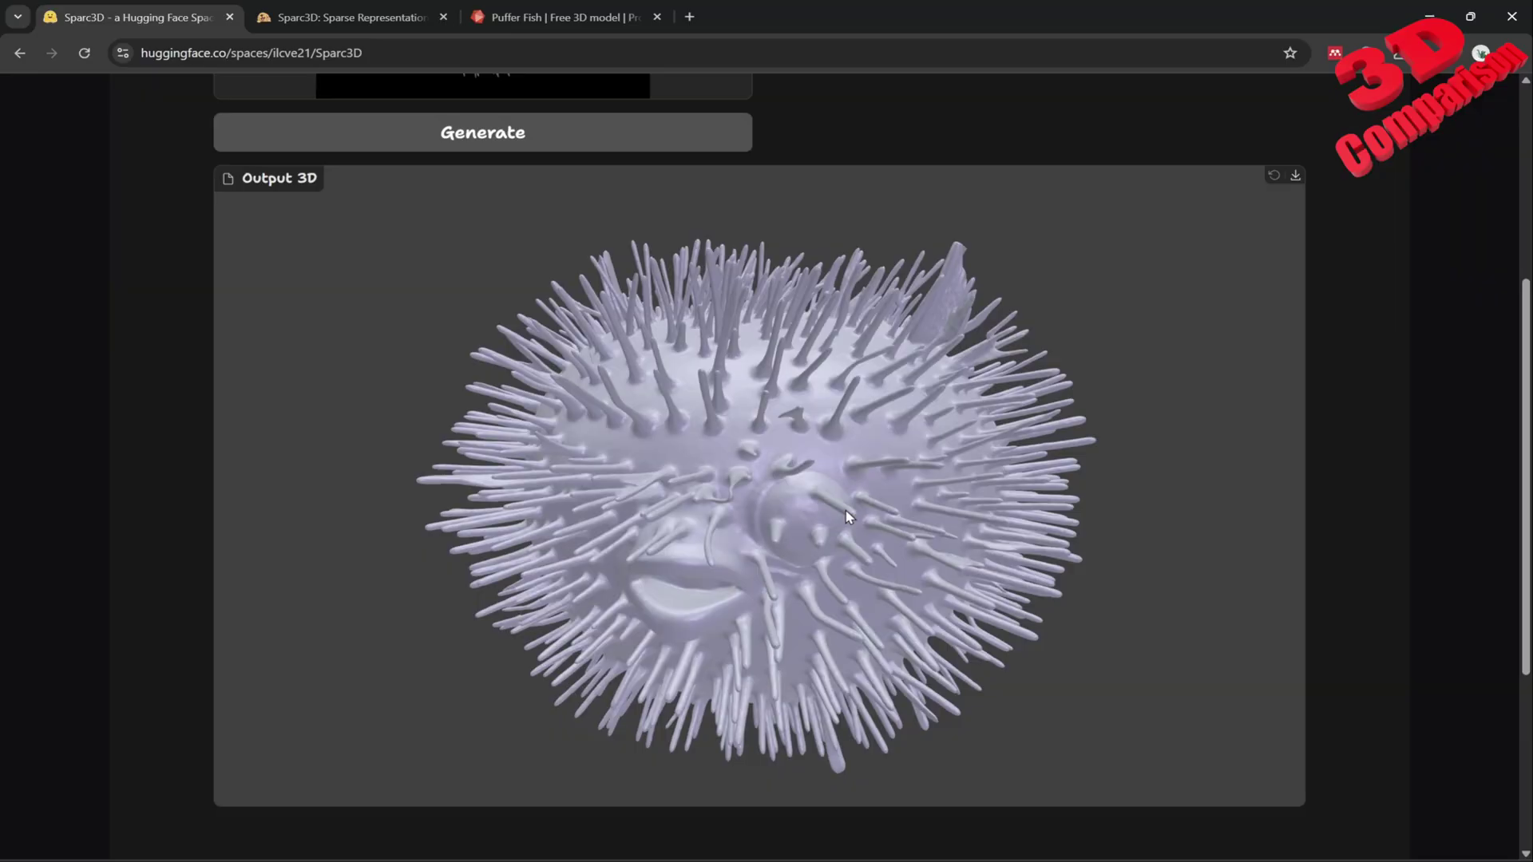
left_click_drag(781, 518, 706, 342)
scroll(150, 343, "up", 5)
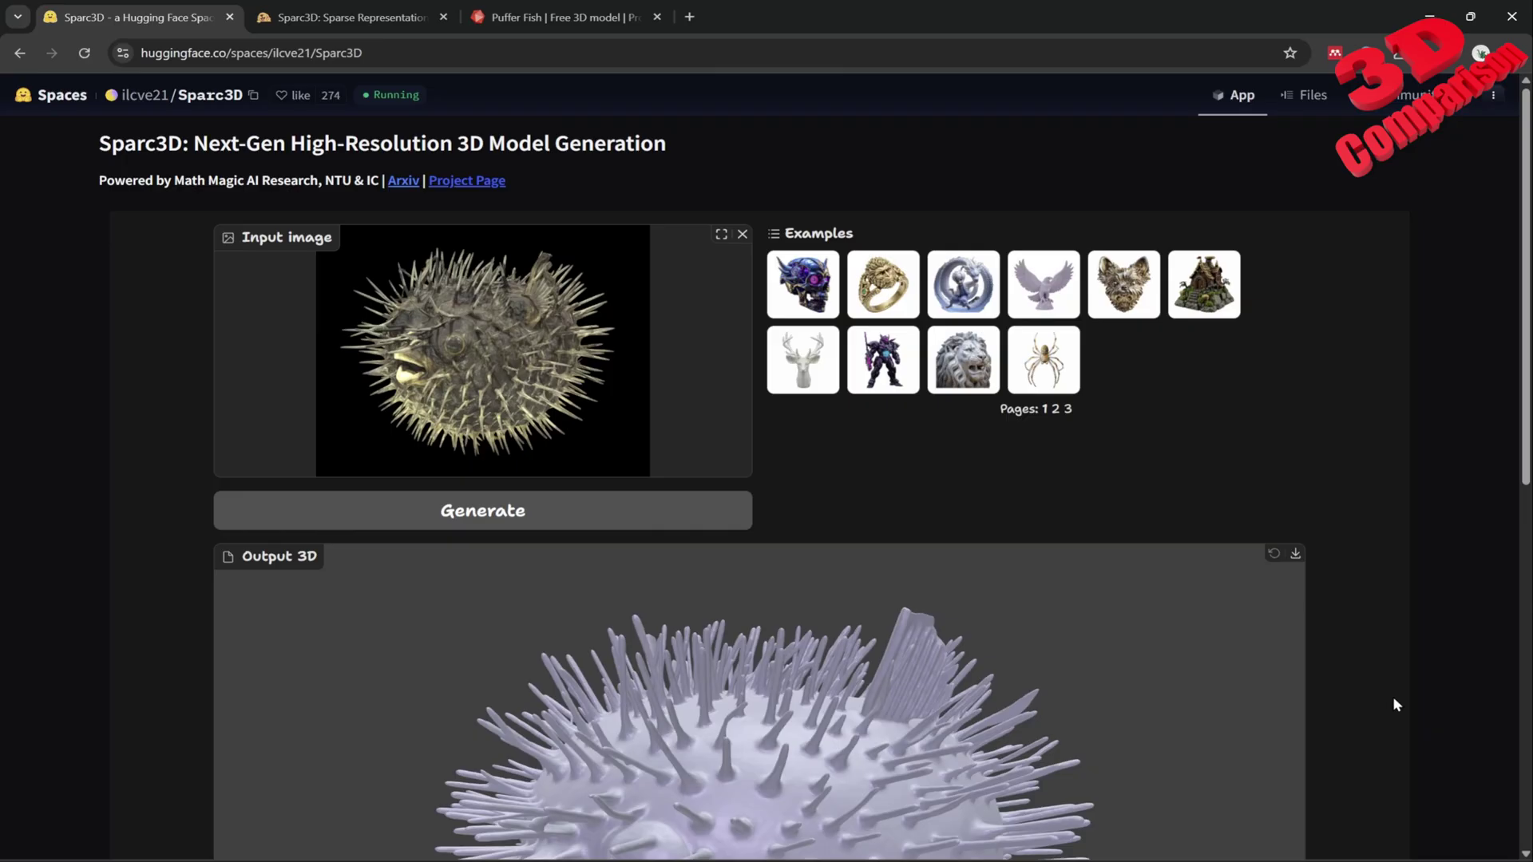
left_click_drag(881, 733, 700, 639)
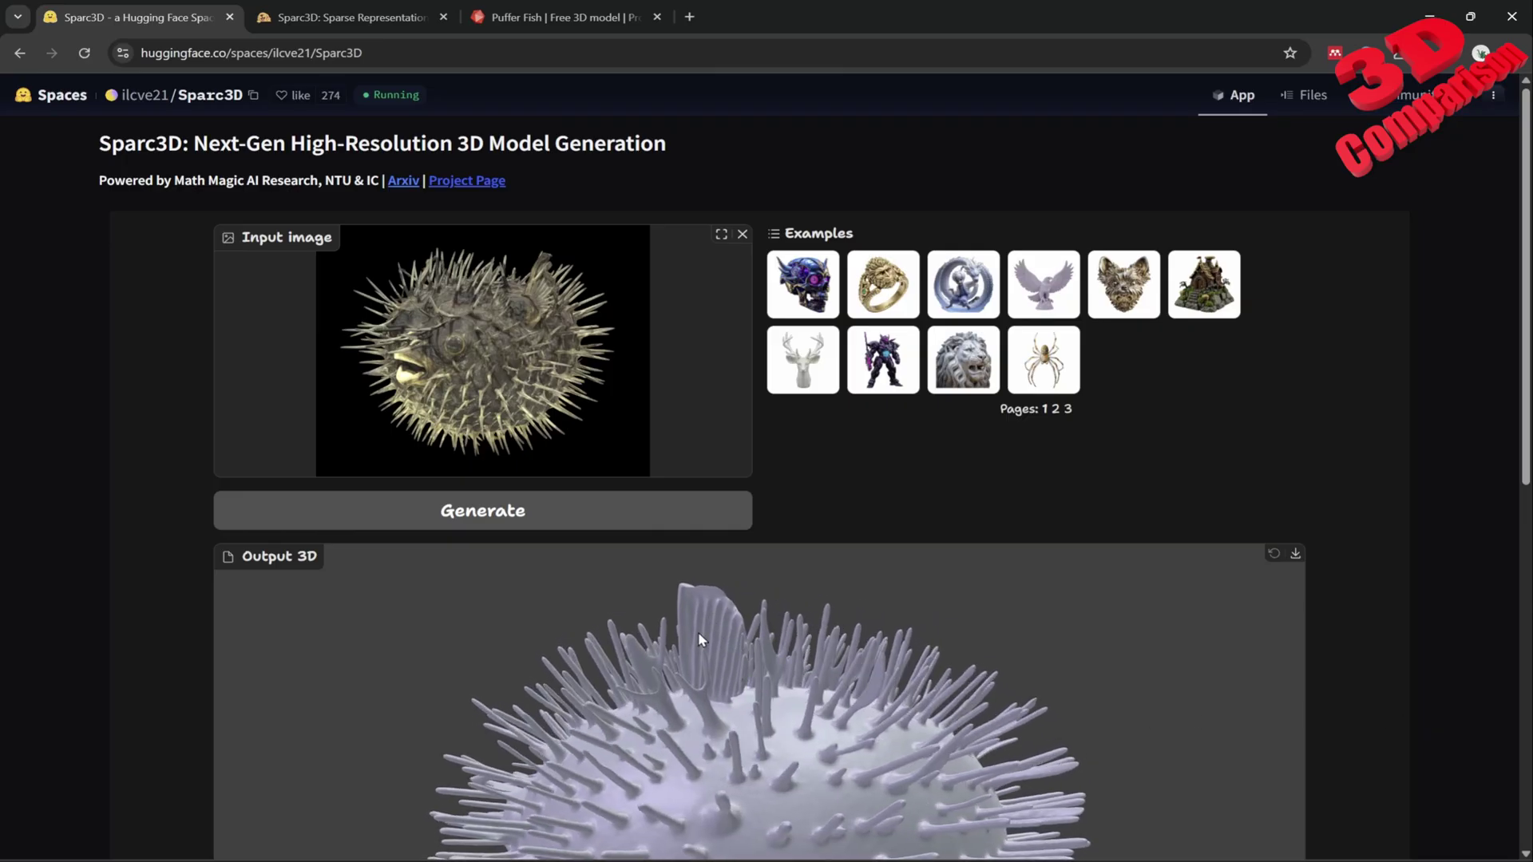
scroll(1397, 767, "down", 3)
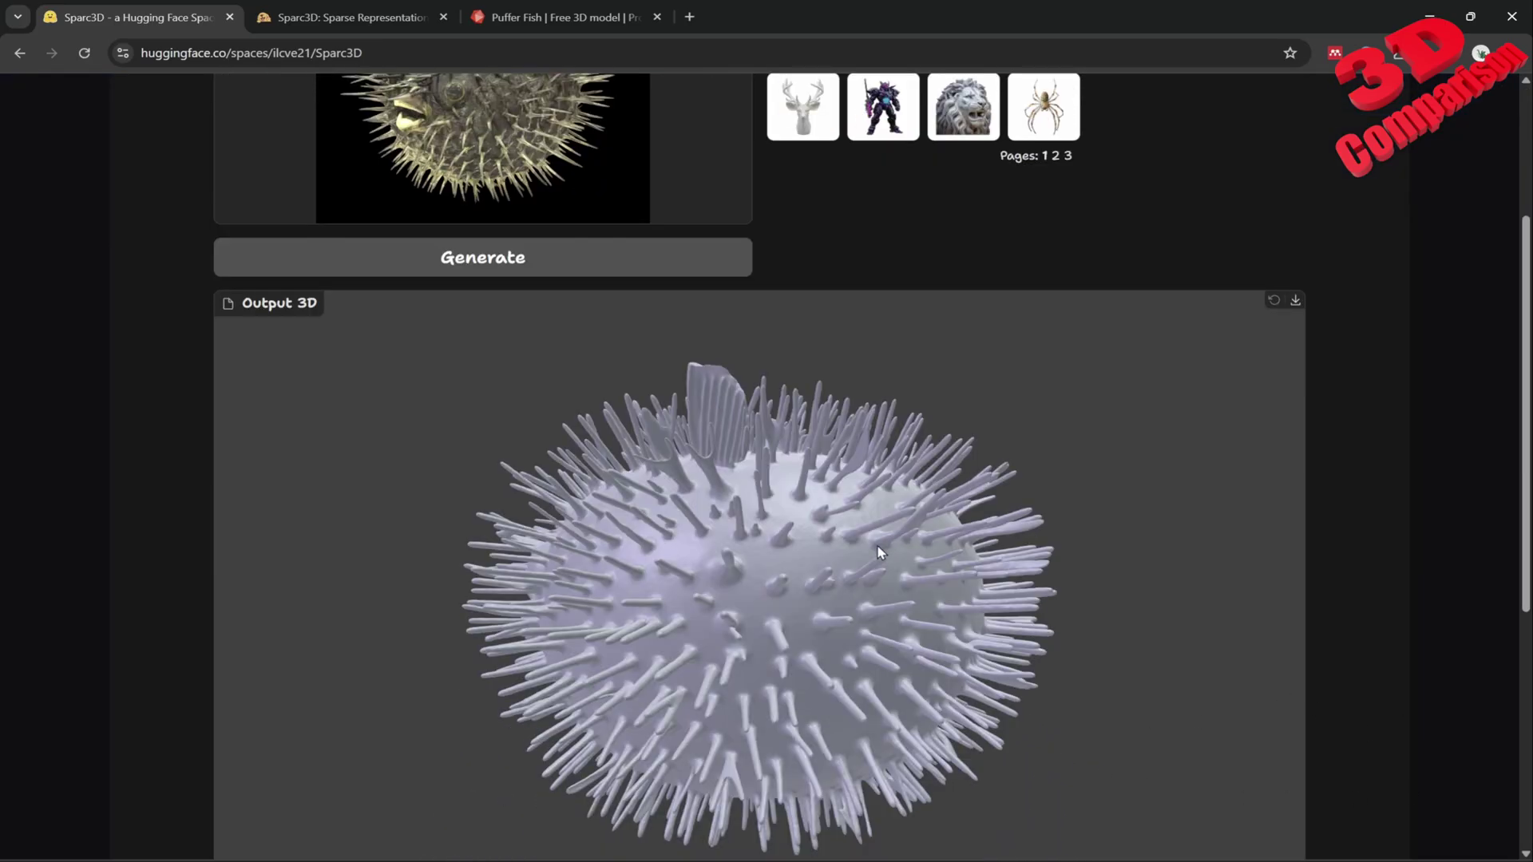
left_click_drag(878, 623, 999, 564)
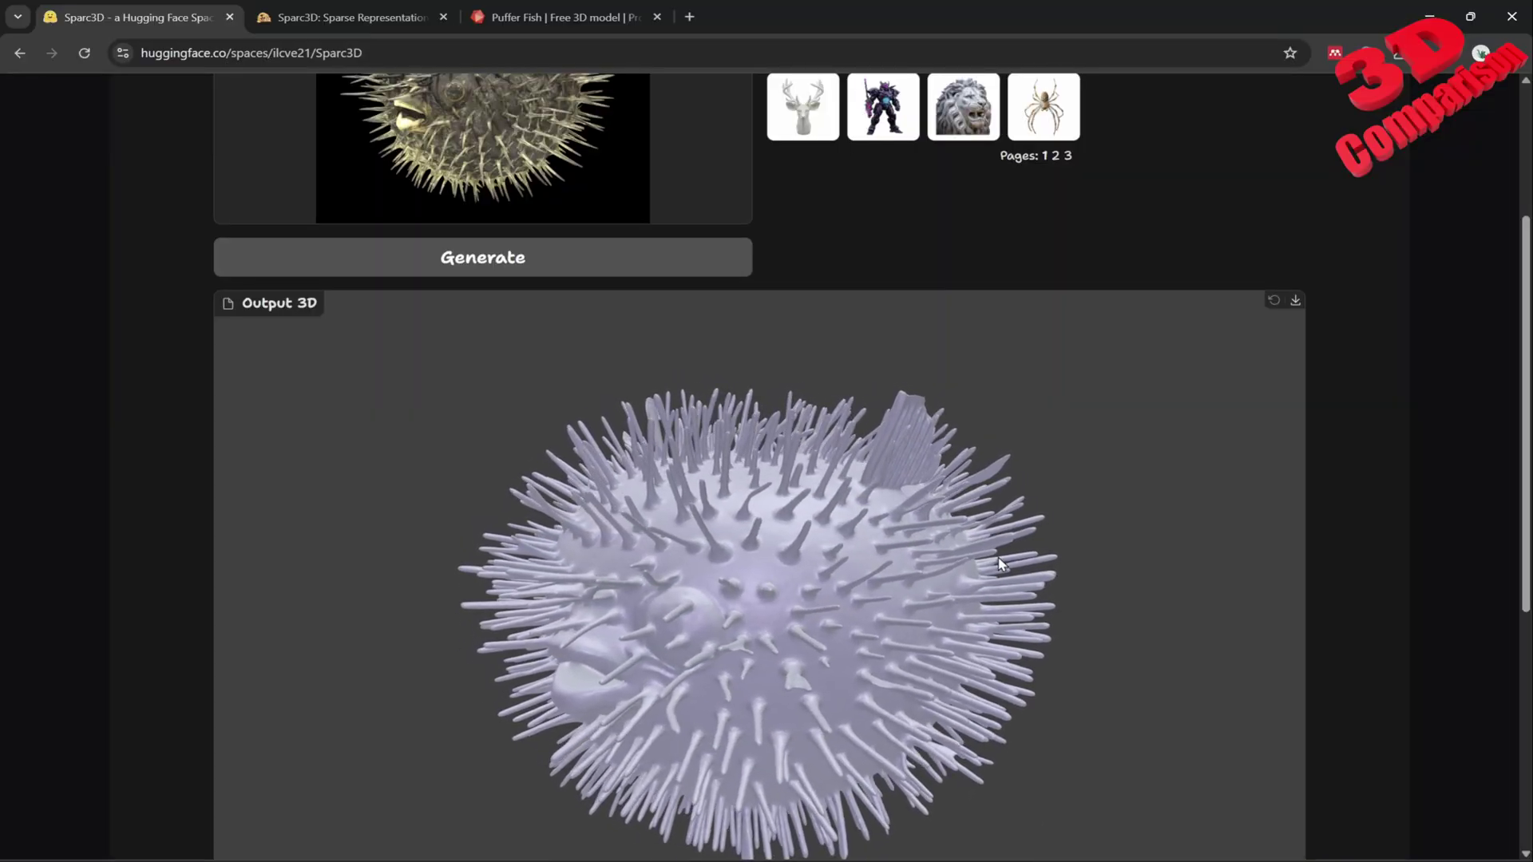
scroll(786, 617, "up", 10)
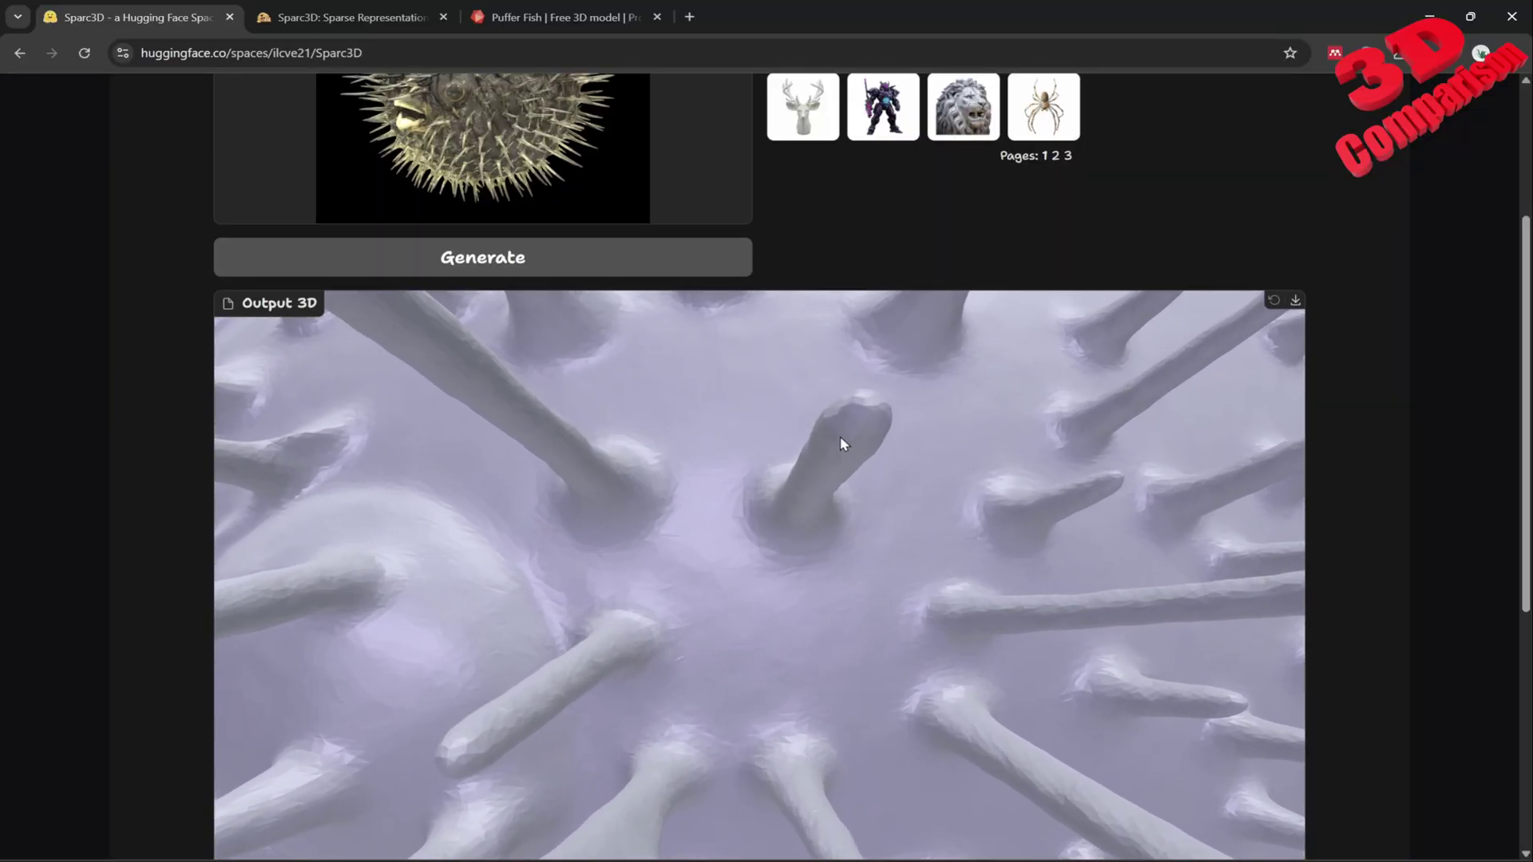
scroll(898, 515, "down", 10)
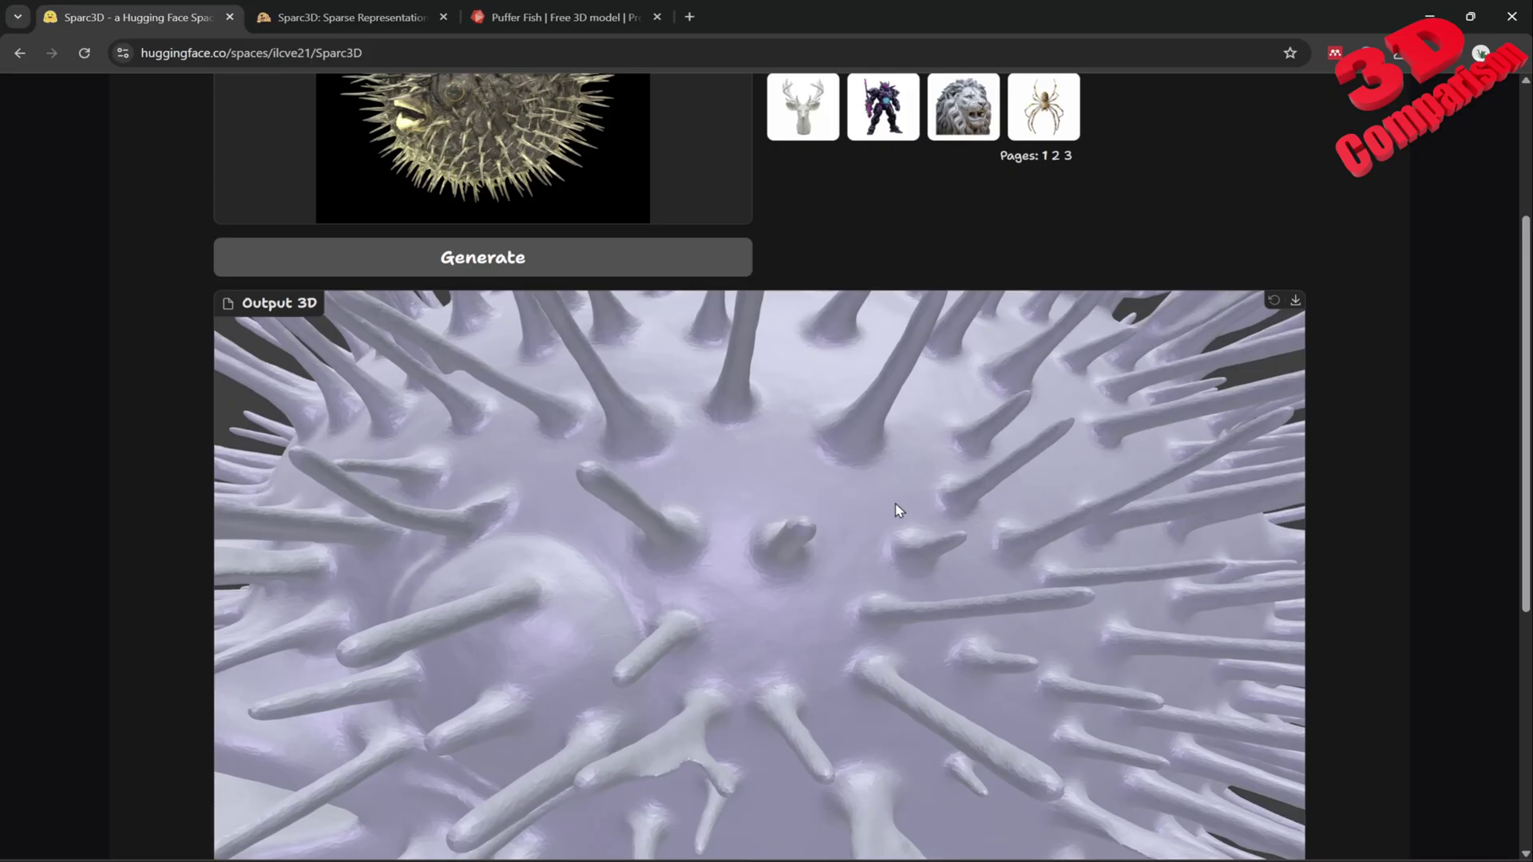
Step: Switch to the Blender pufferfish scene, then frame and orbit the grey Sparc3D mesh
left_click(619, 7)
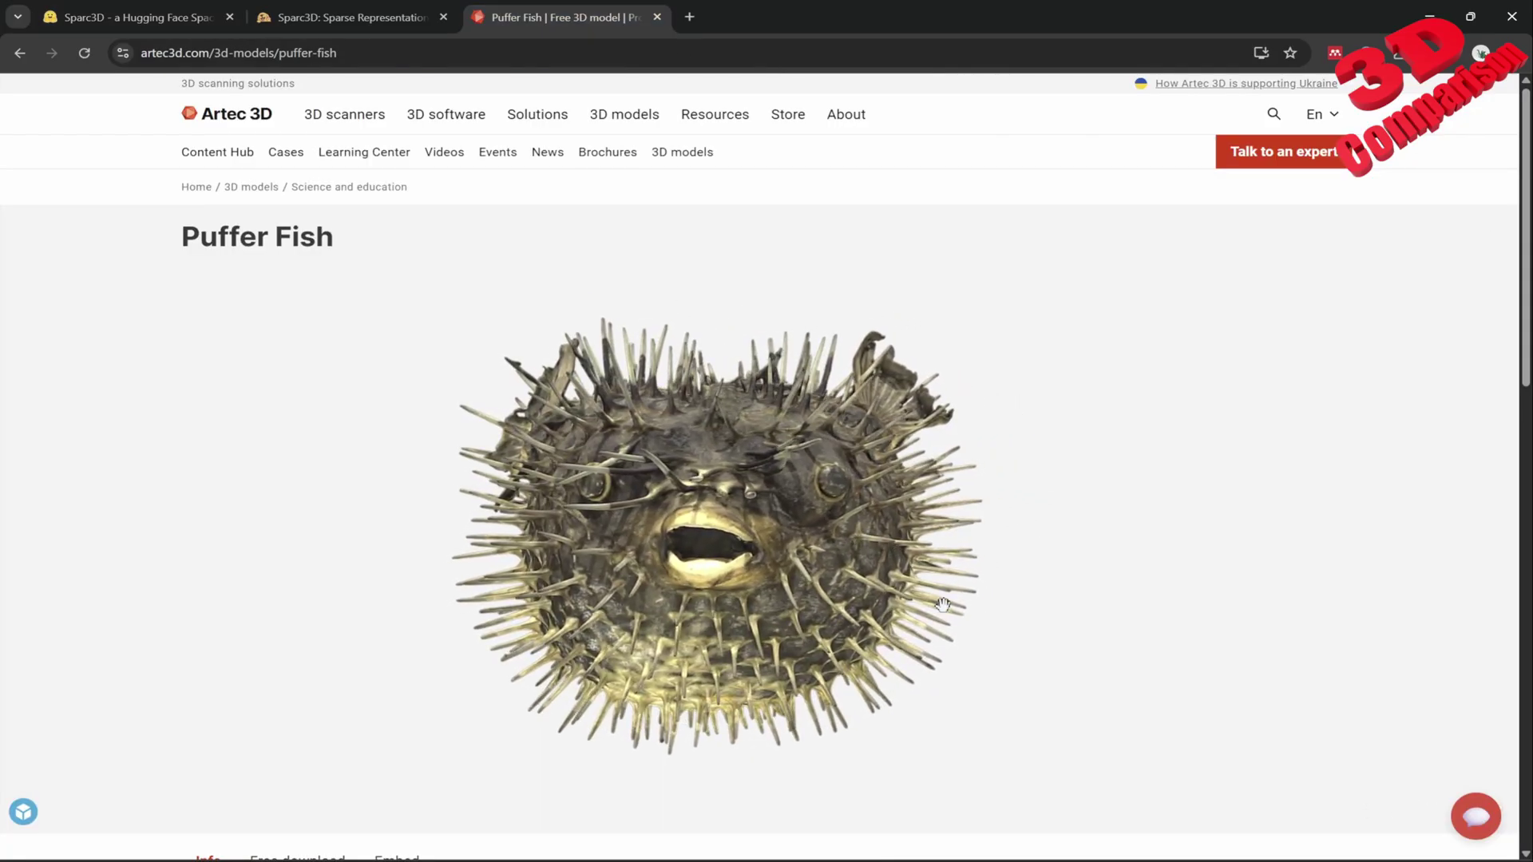
mouse_move(971, 853)
left_click(981, 787)
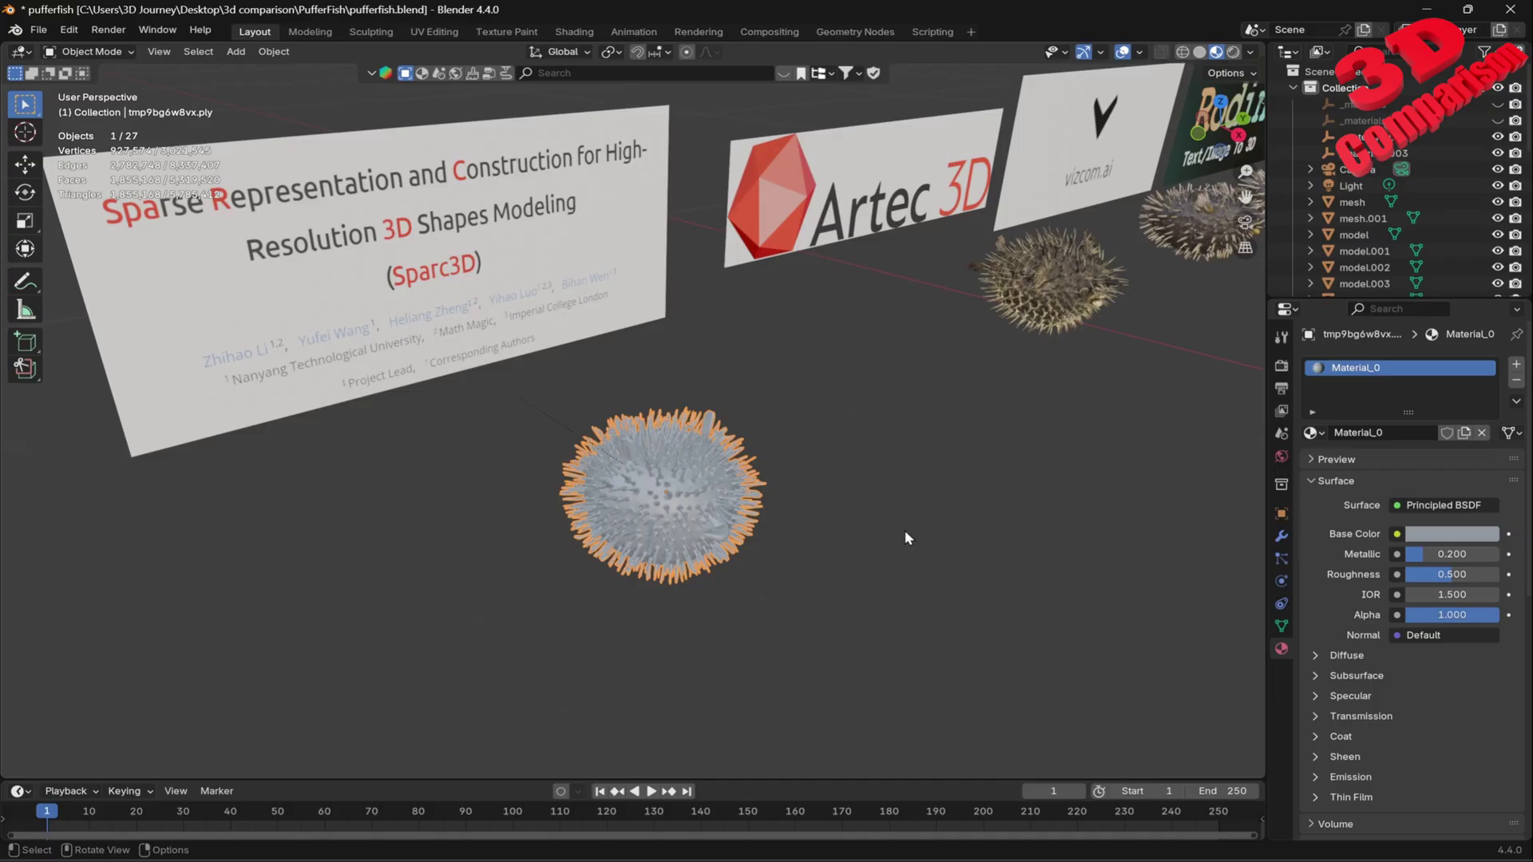
left_click(712, 486)
key("KP_Decimal")
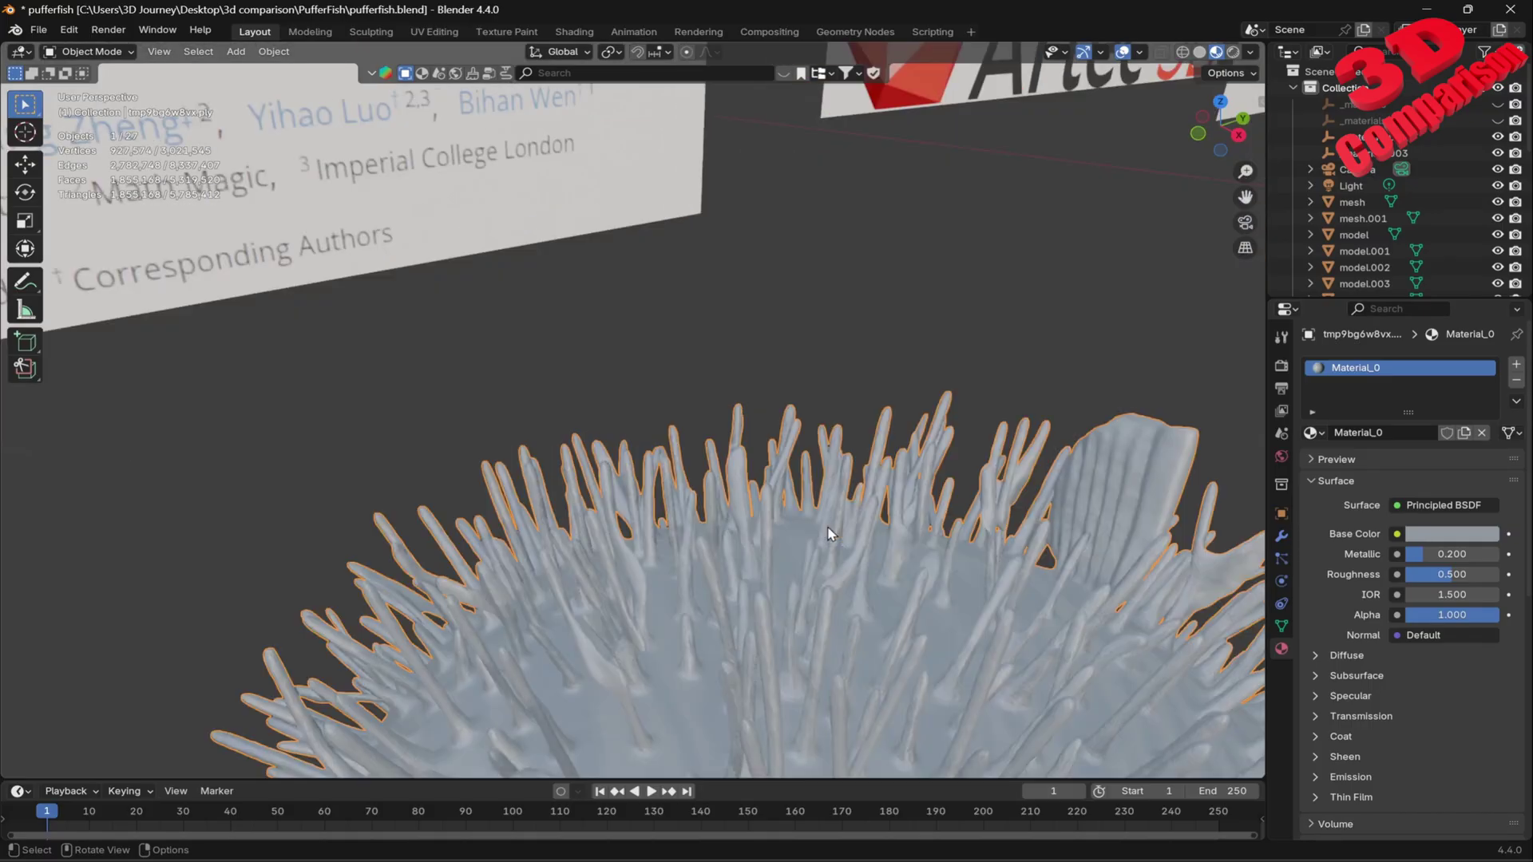
scroll(856, 497, "down", 5)
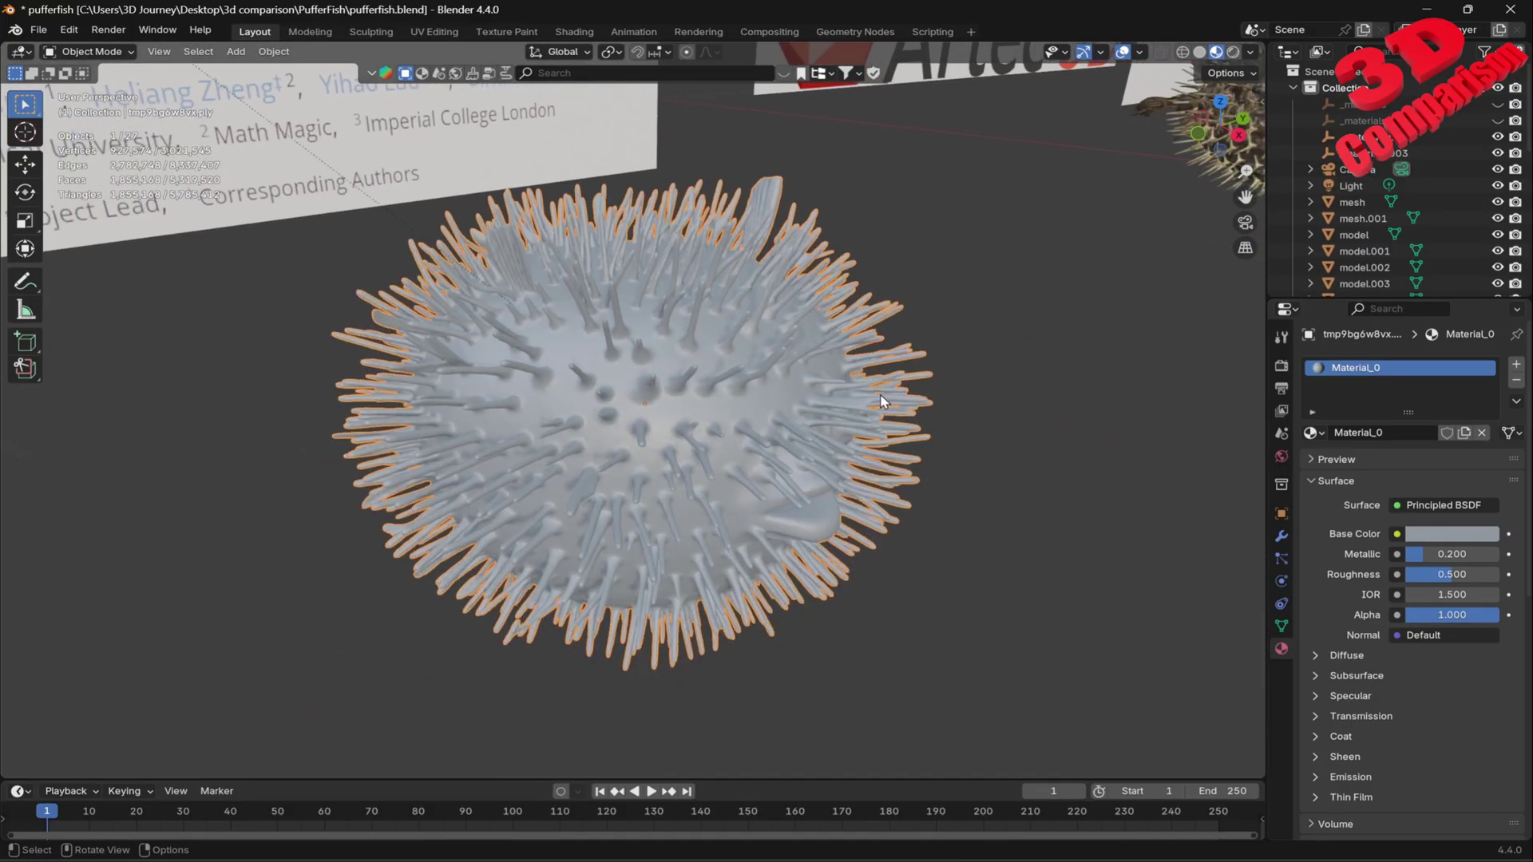
middle_click_drag(882, 401, 95, 205)
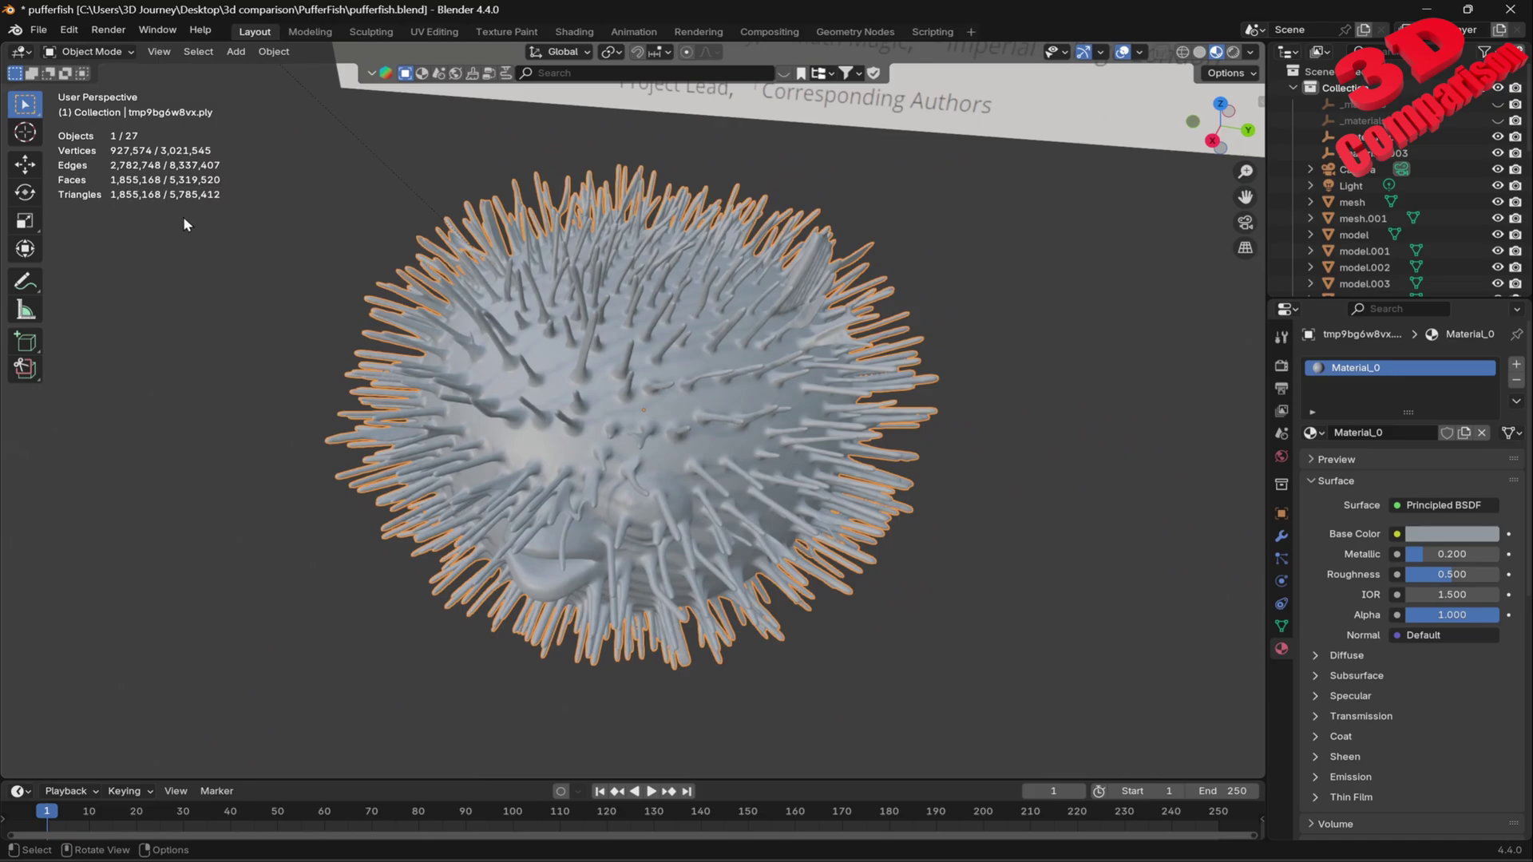
scroll(685, 417, "up", 8)
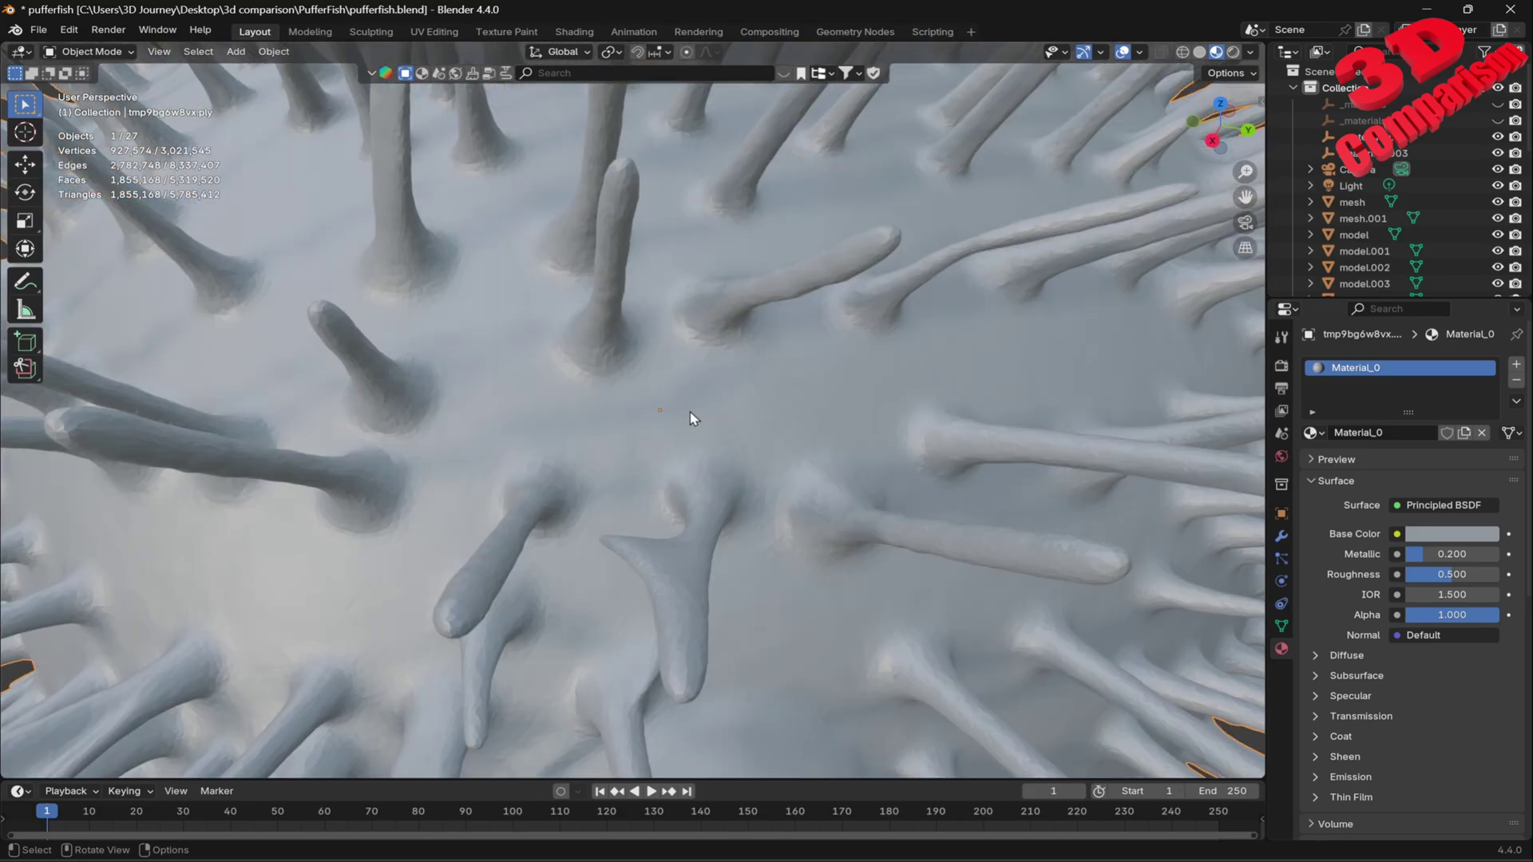
Step: View the Sparc3D mesh's dense vertices up close in Edit Mode, then return to Object Mode
key("Tab")
scroll(642, 385, "up", 3)
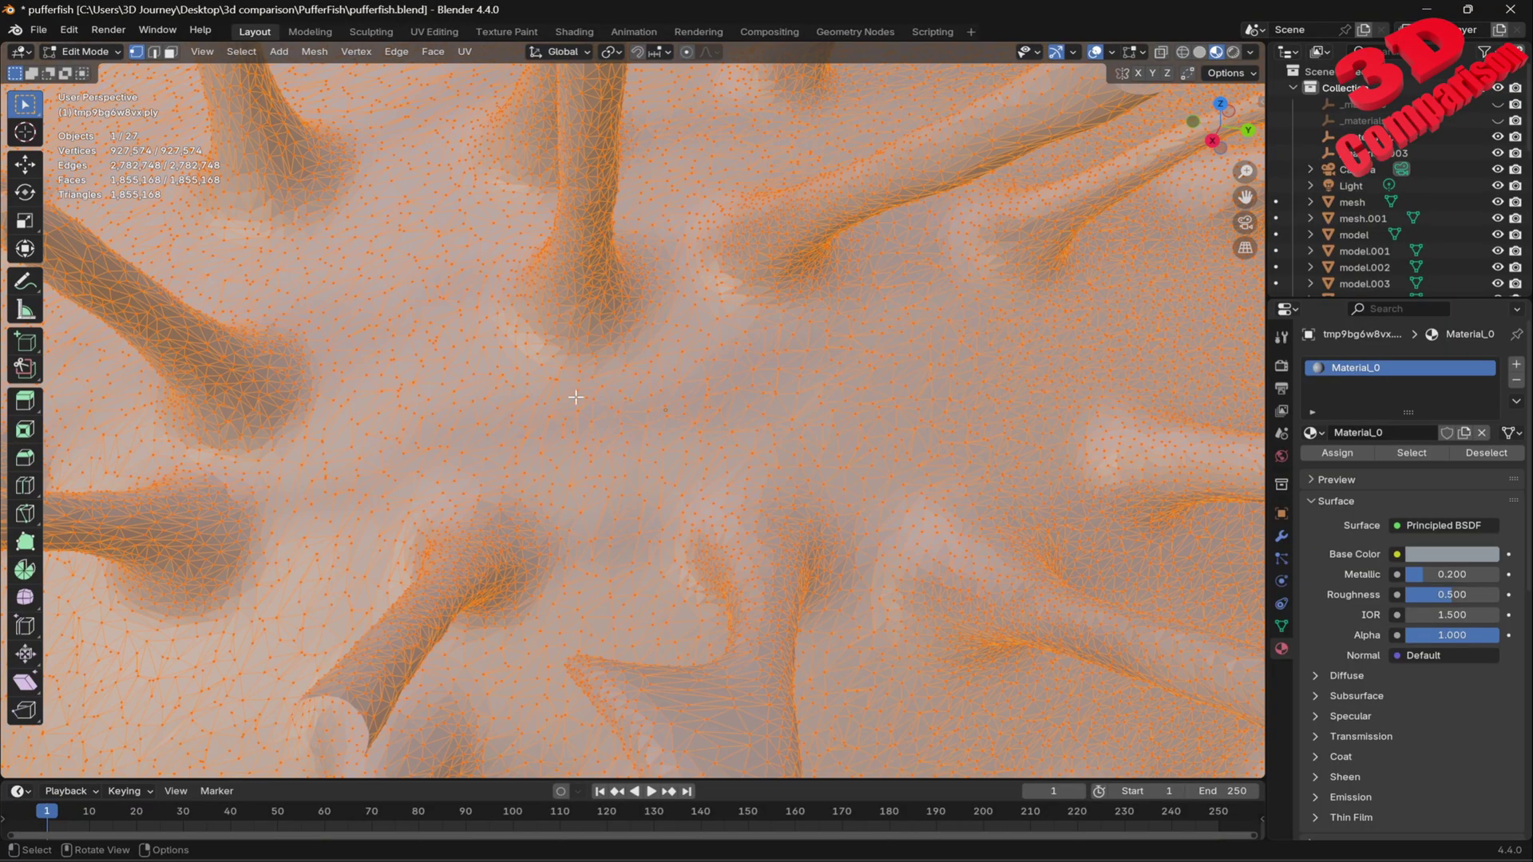
scroll(575, 397, "down", 10)
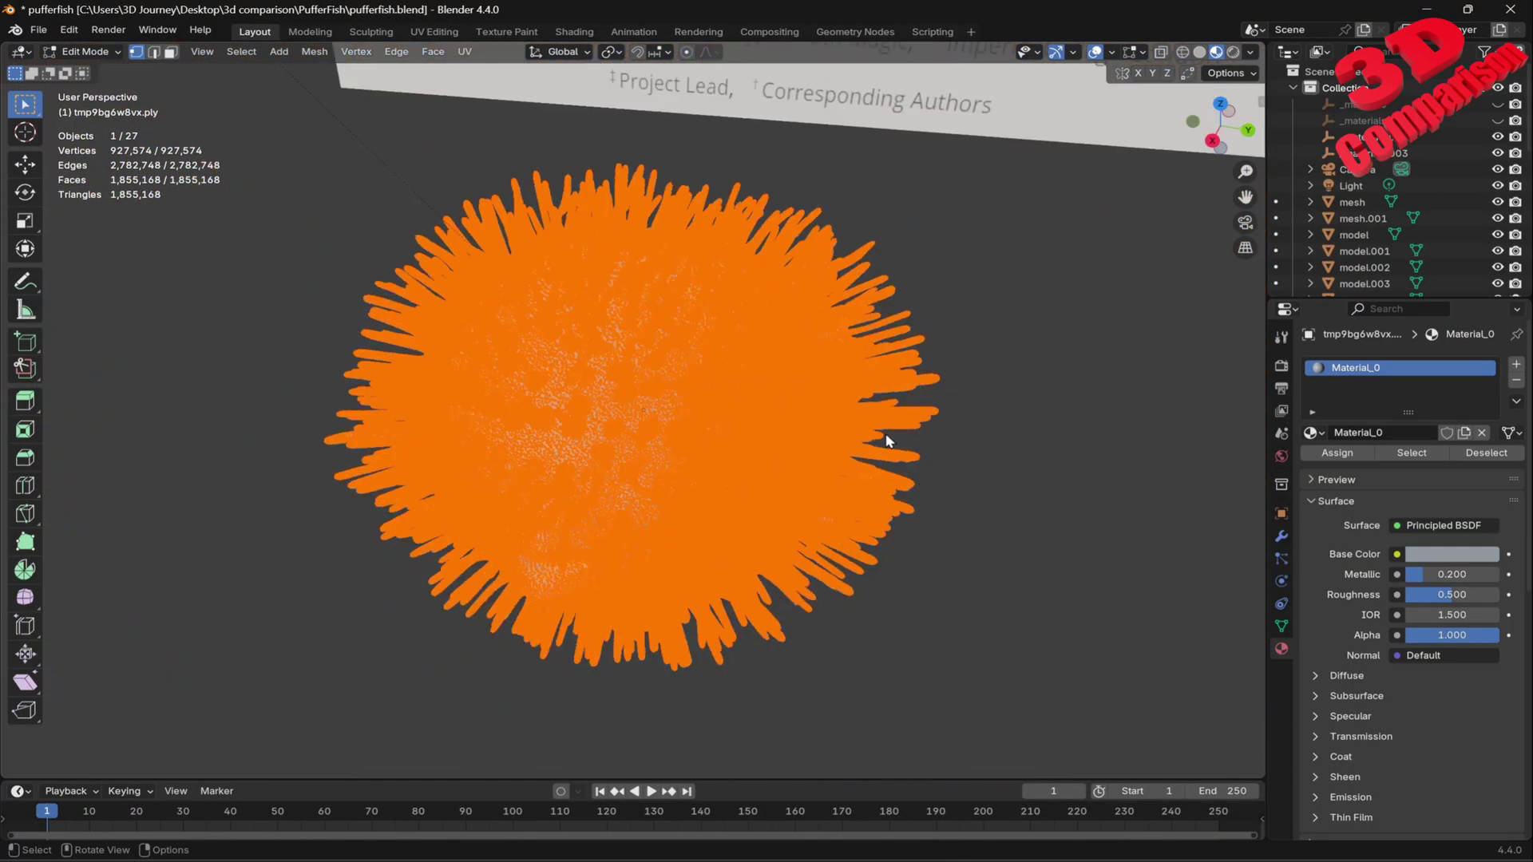
key("Tab")
Step: Frame the textured Artec Puffer Fish scan and orbit to show its eye
scroll(918, 443, "down", 5)
left_click(1120, 448)
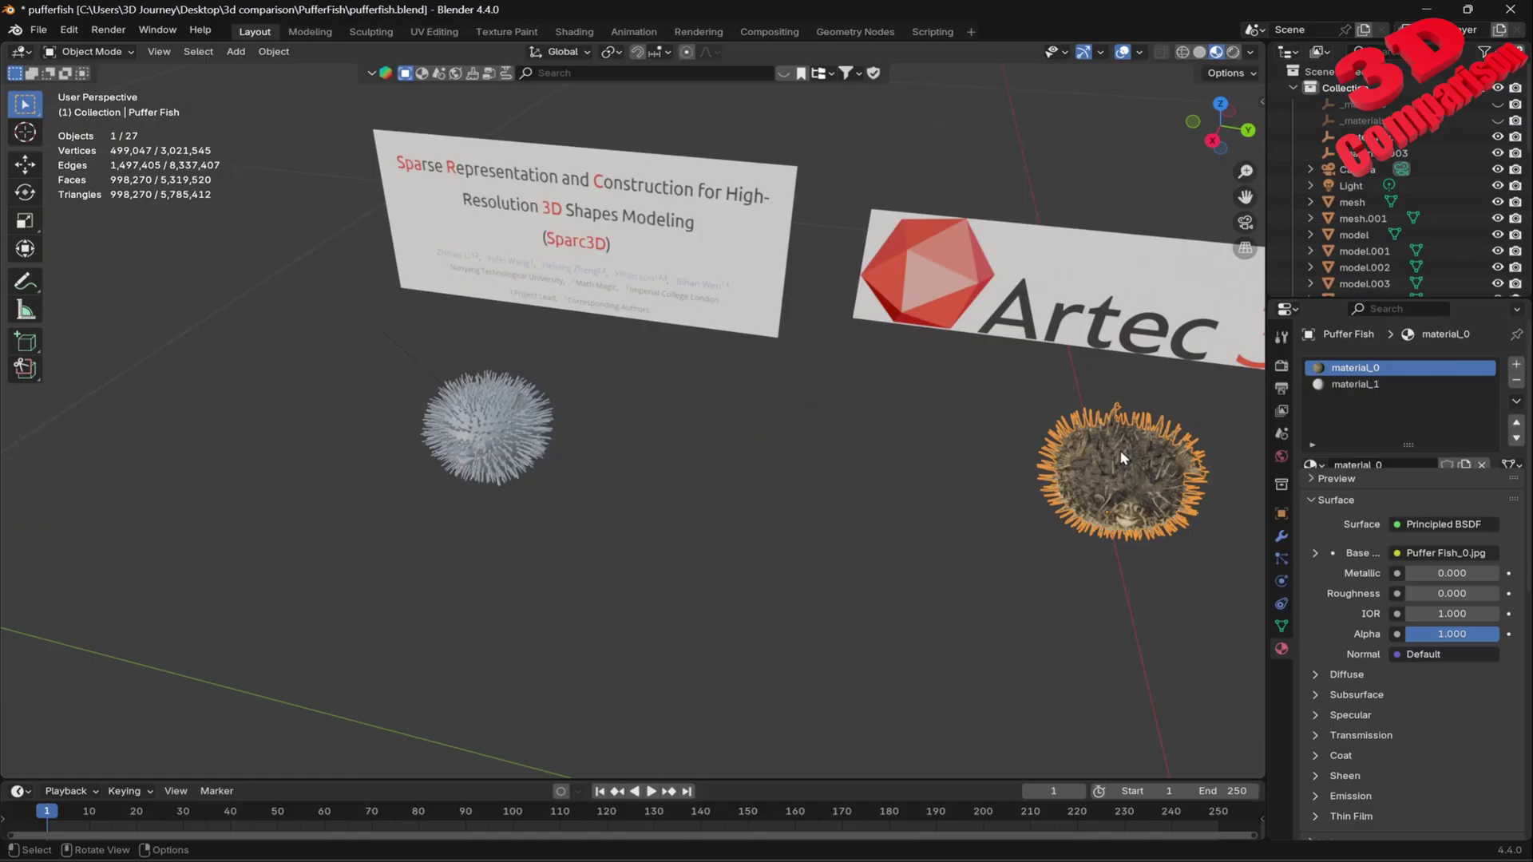
key("KP_Decimal")
scroll(712, 428, "up", 4)
middle_click_drag(711, 428, 650, 399)
scroll(645, 399, "up", 3)
Step: Inspect the Artec scan's wireframe in Edit Mode, then exit and orbit around it
key("Tab")
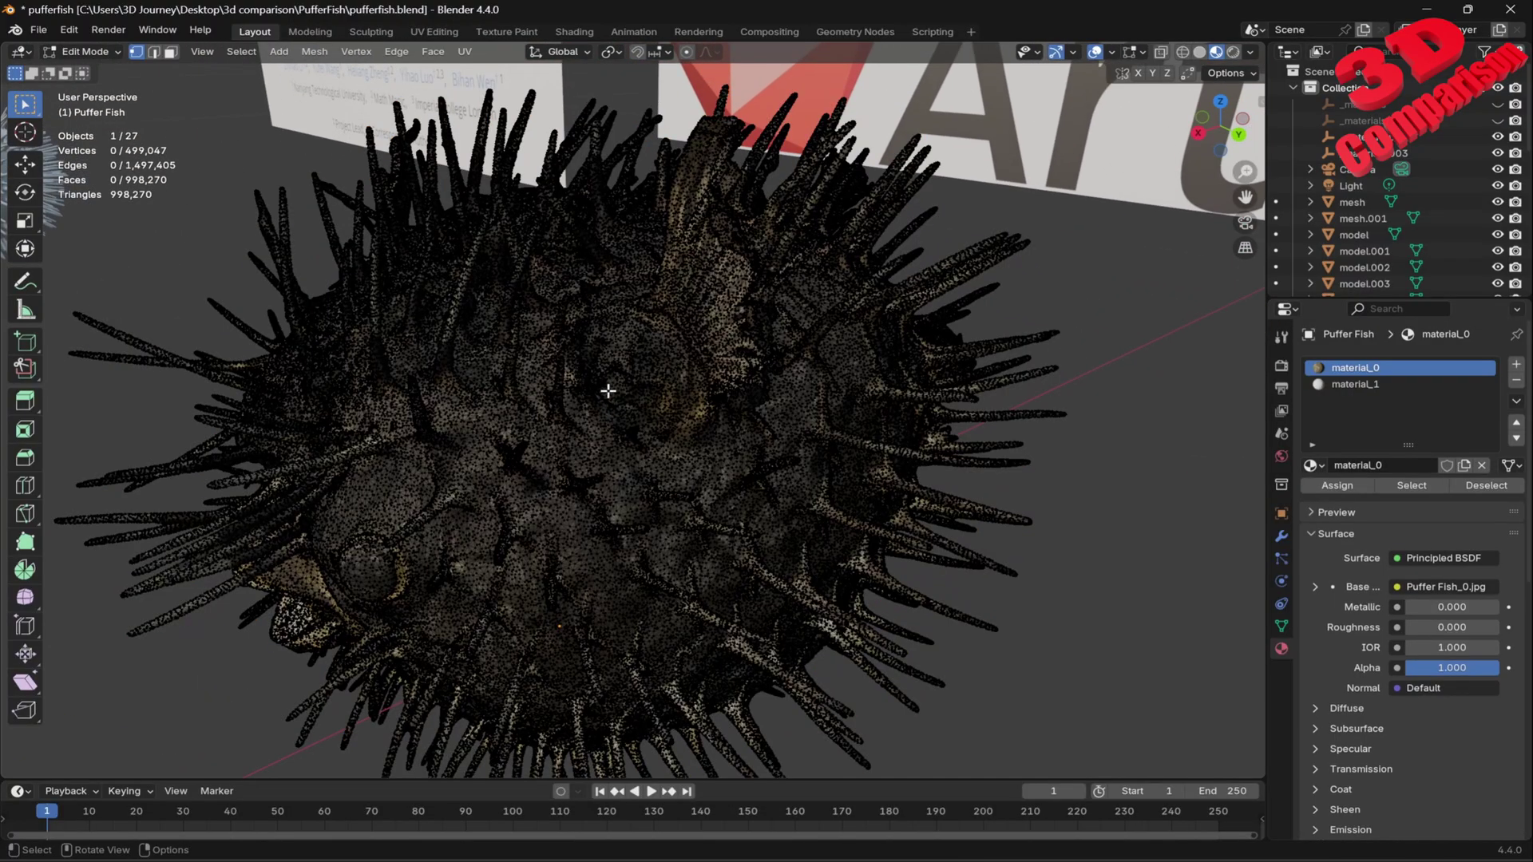
scroll(638, 407, "up", 5)
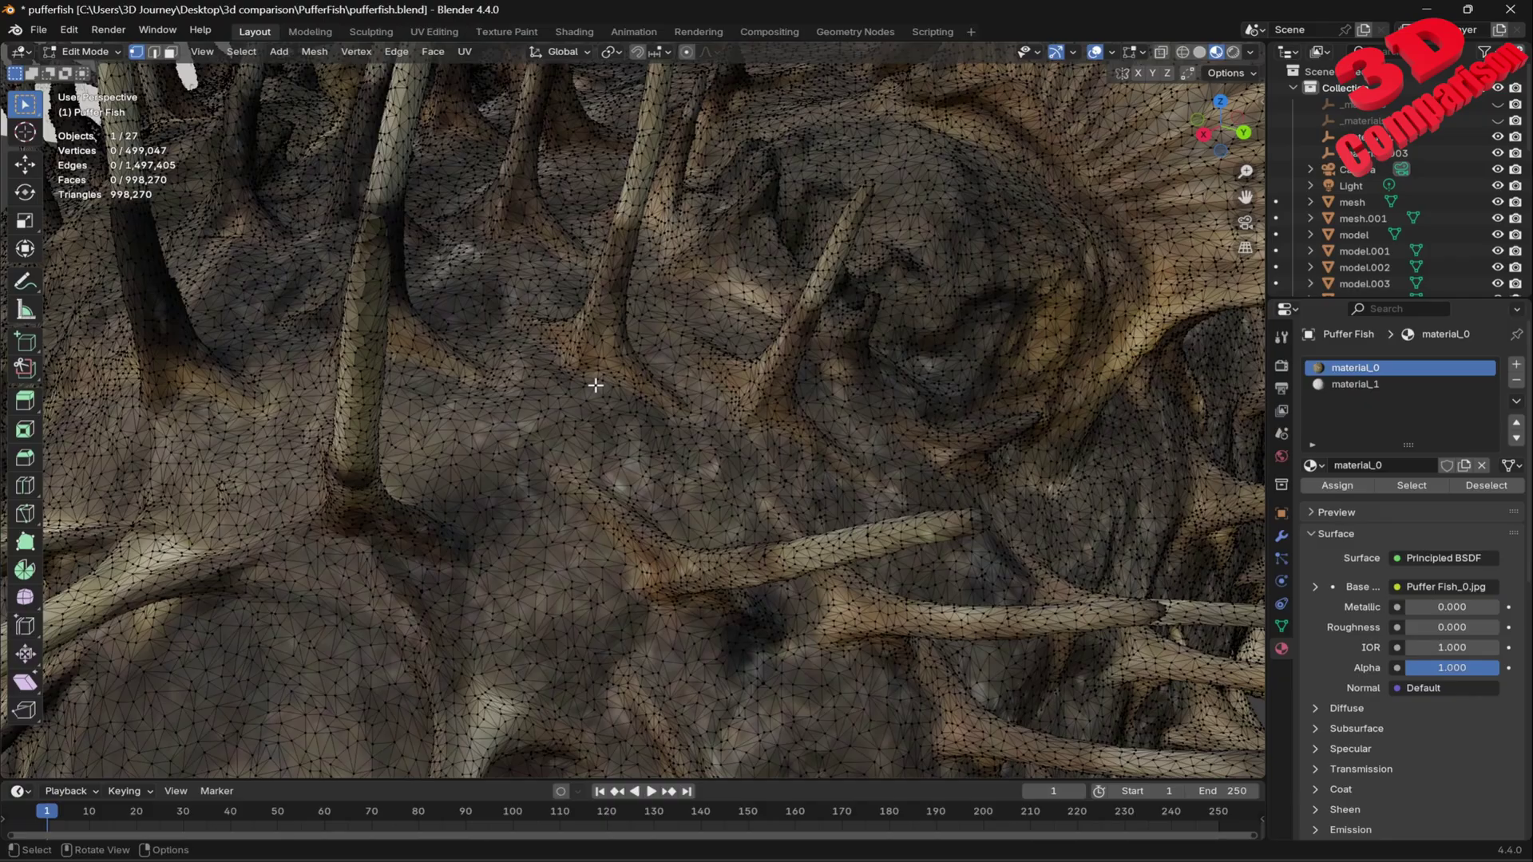
scroll(596, 386, "down", 8)
key("Tab")
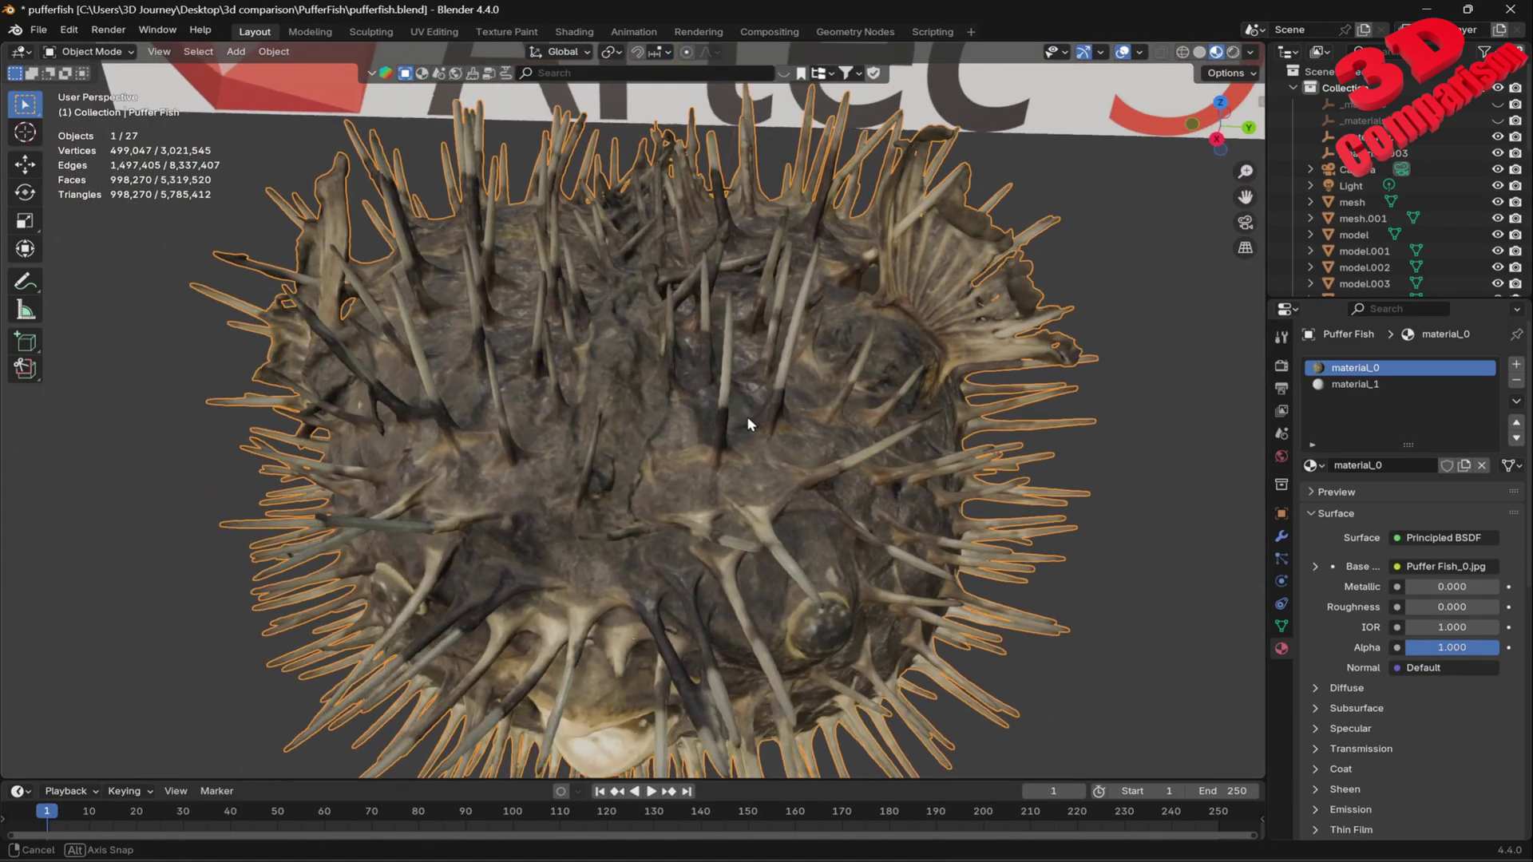
middle_click_drag(748, 423, 672, 439)
scroll(796, 406, "down", 6)
scroll(807, 441, "up", 3)
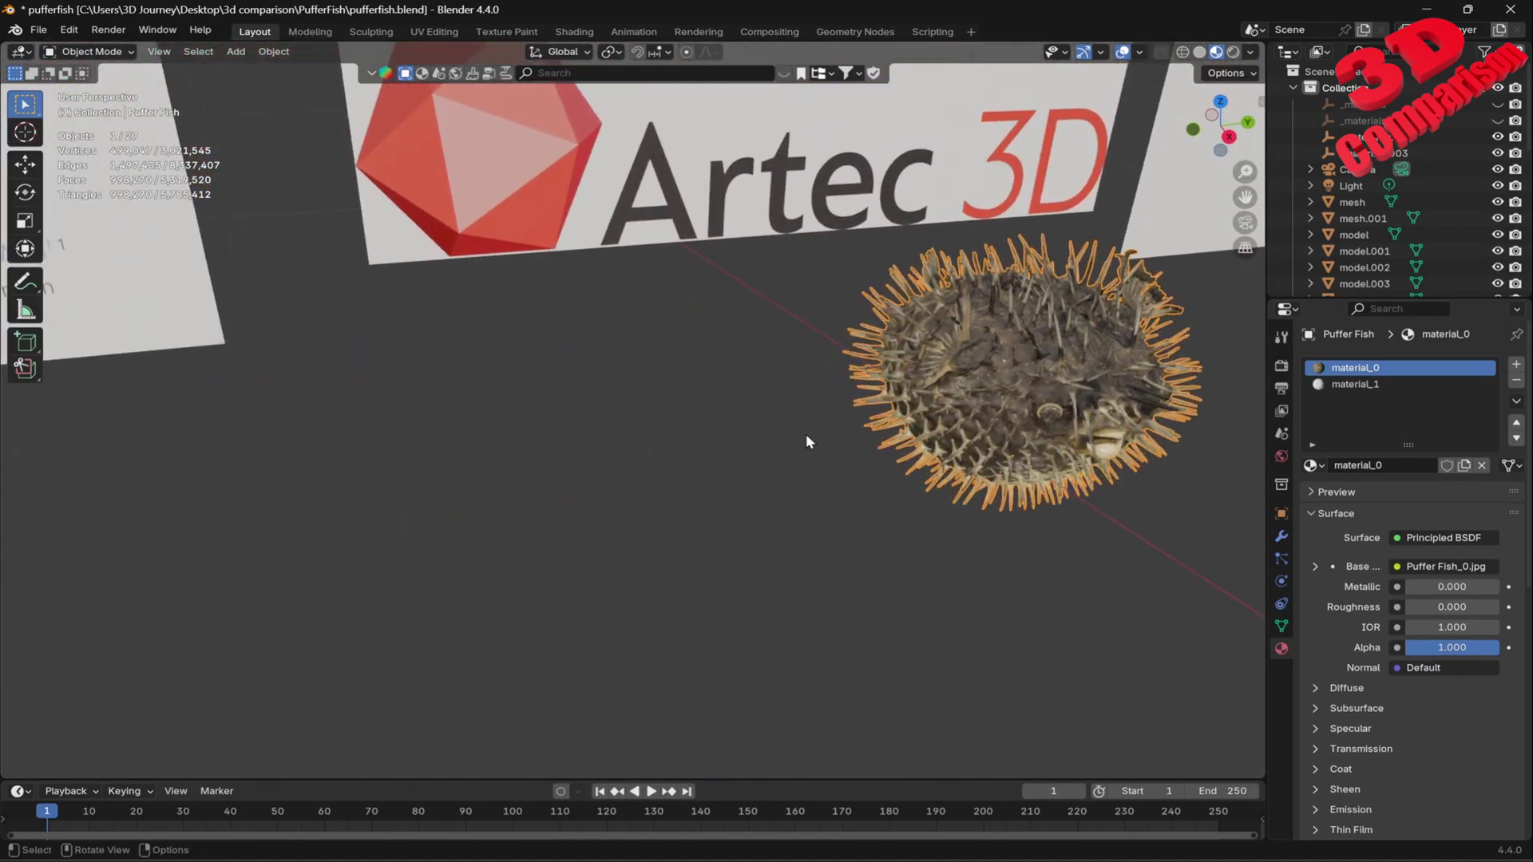
scroll(806, 442, "down", 3)
Step: Frame and orbit the grey Sparc3D pufferfish, then zoom out to the billboards
middle_click_drag(810, 446, 239, 527)
left_click(239, 527)
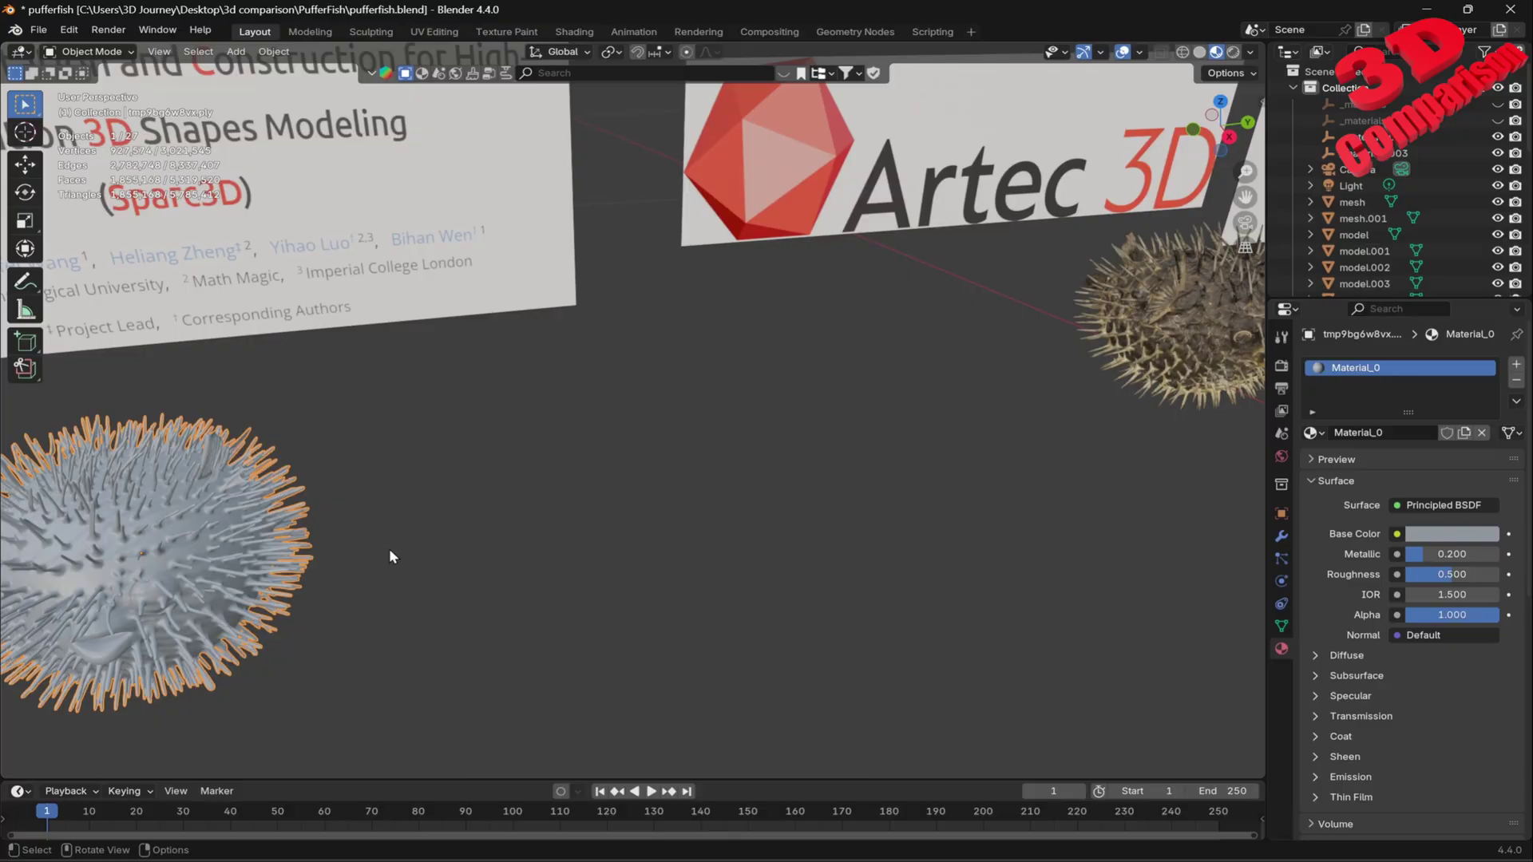
key("KP_Decimal")
scroll(582, 463, "up", 6)
middle_click_drag(682, 452, 1112, 432)
scroll(878, 408, "down", 4)
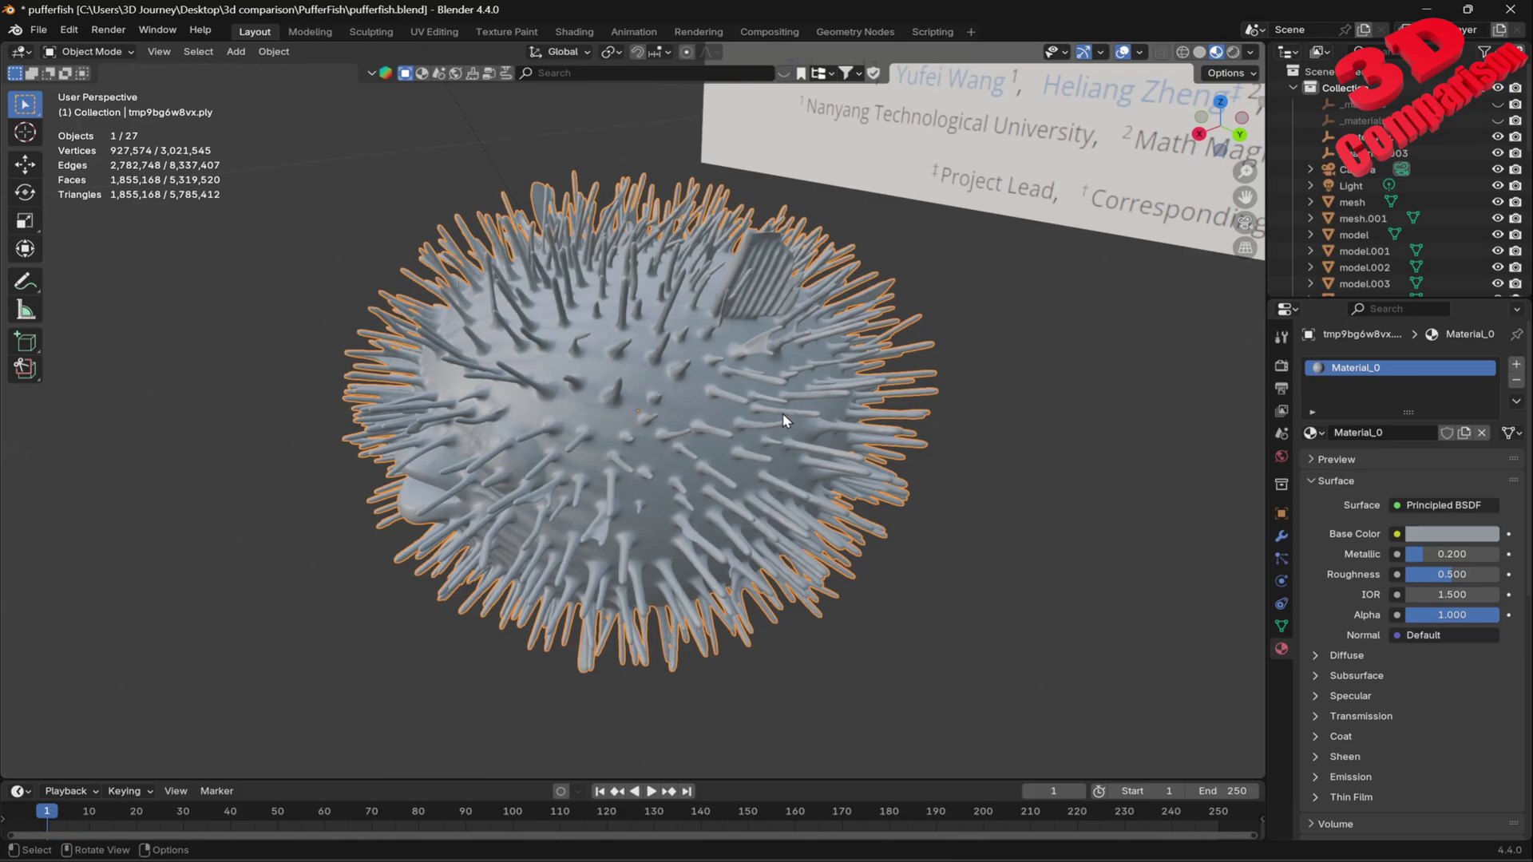
middle_click_drag(782, 414, 1080, 332)
scroll(891, 413, "down", 4)
Step: Frame the vizcom.ai pufferfish and zoom into its triangle wireframe in Edit Mode
left_click(1081, 306)
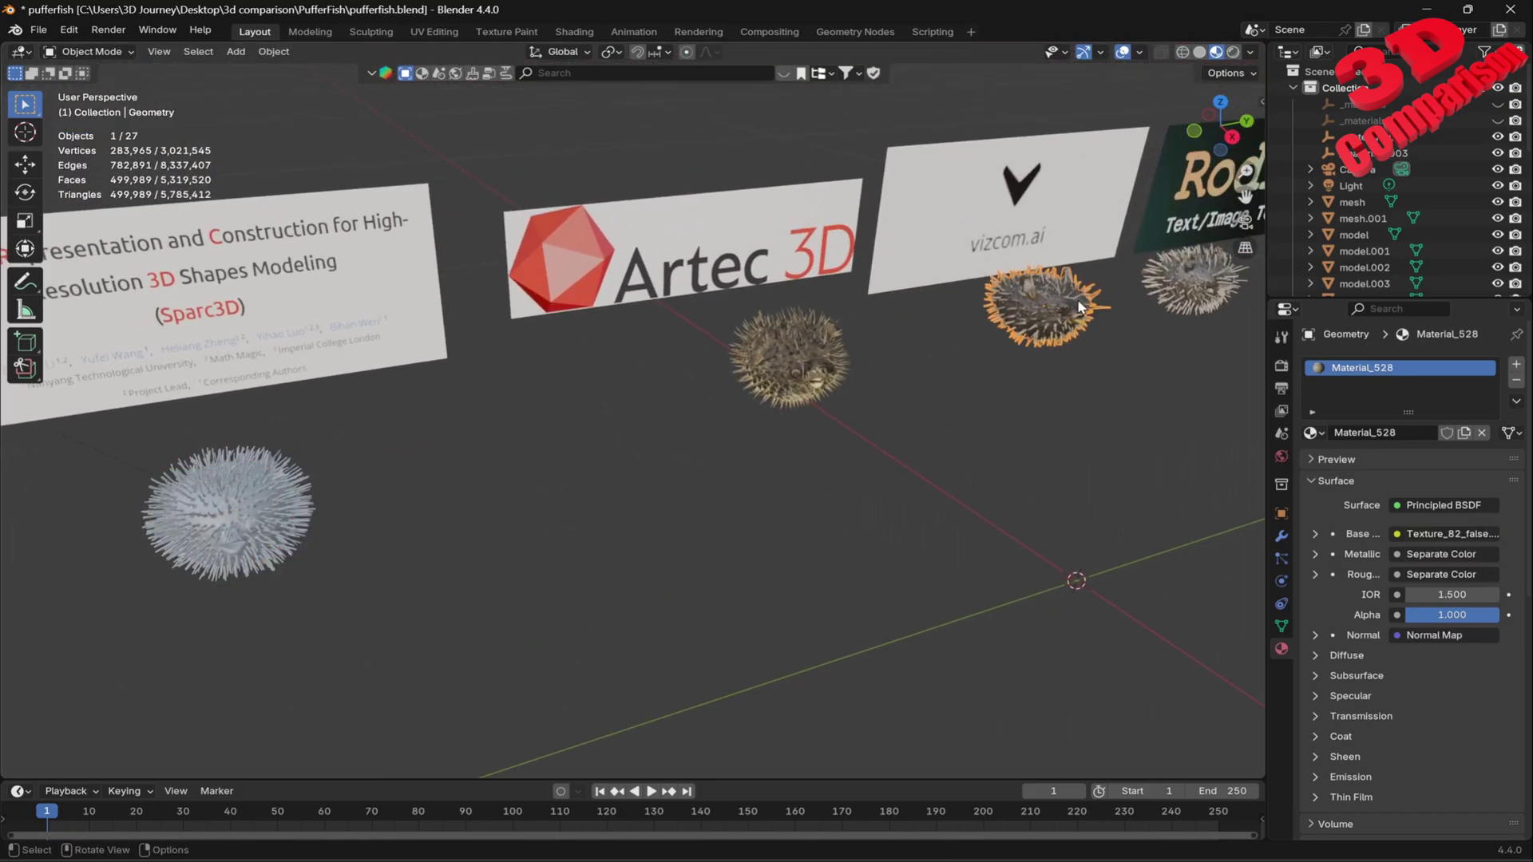
key("KP_Decimal")
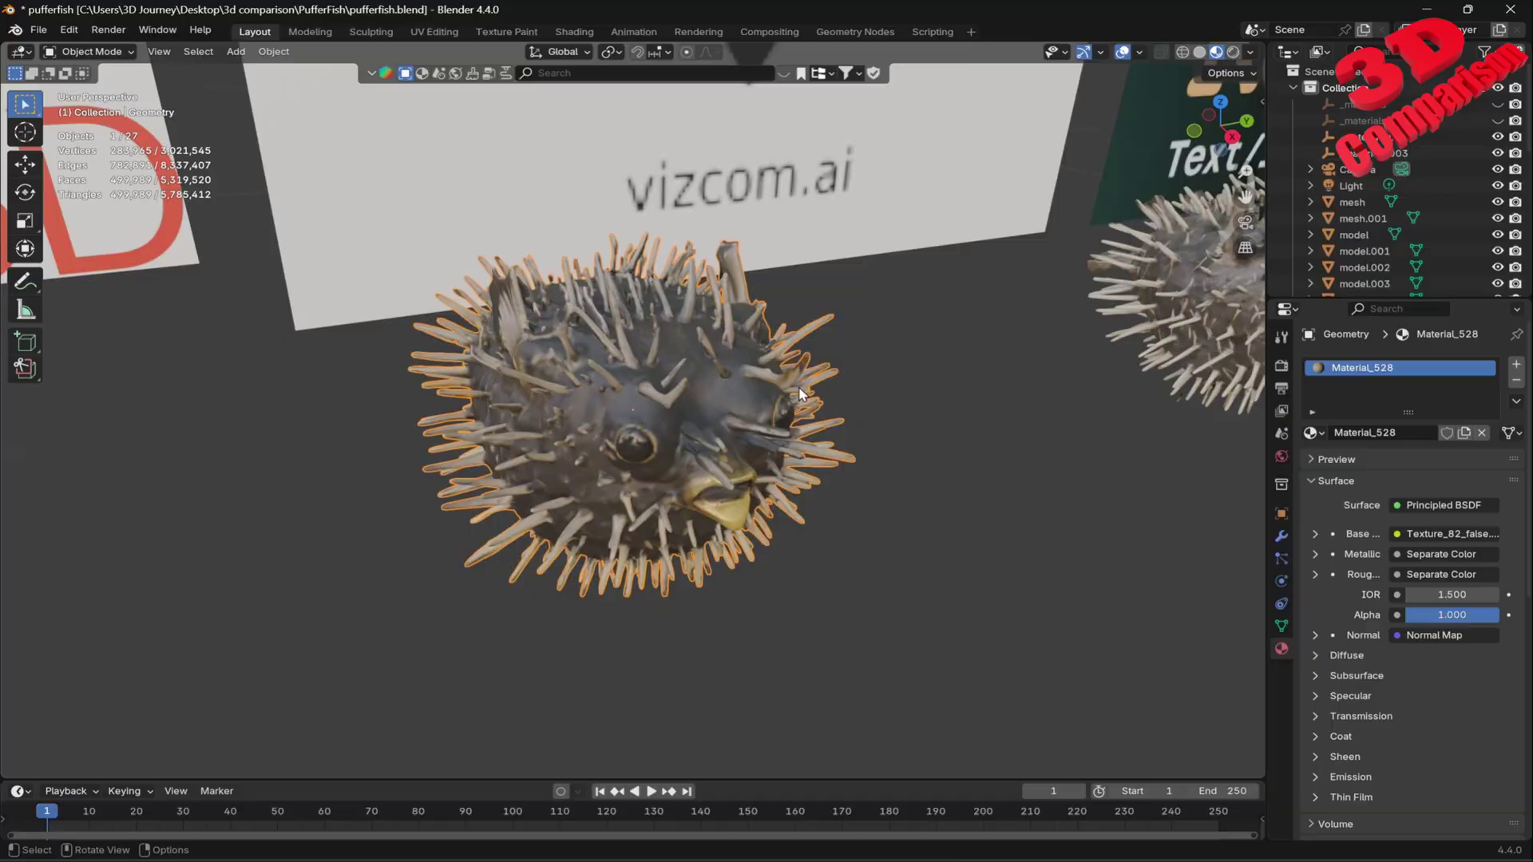
middle_click_drag(889, 433, 650, 438)
key("Tab")
scroll(644, 444, "up", 8)
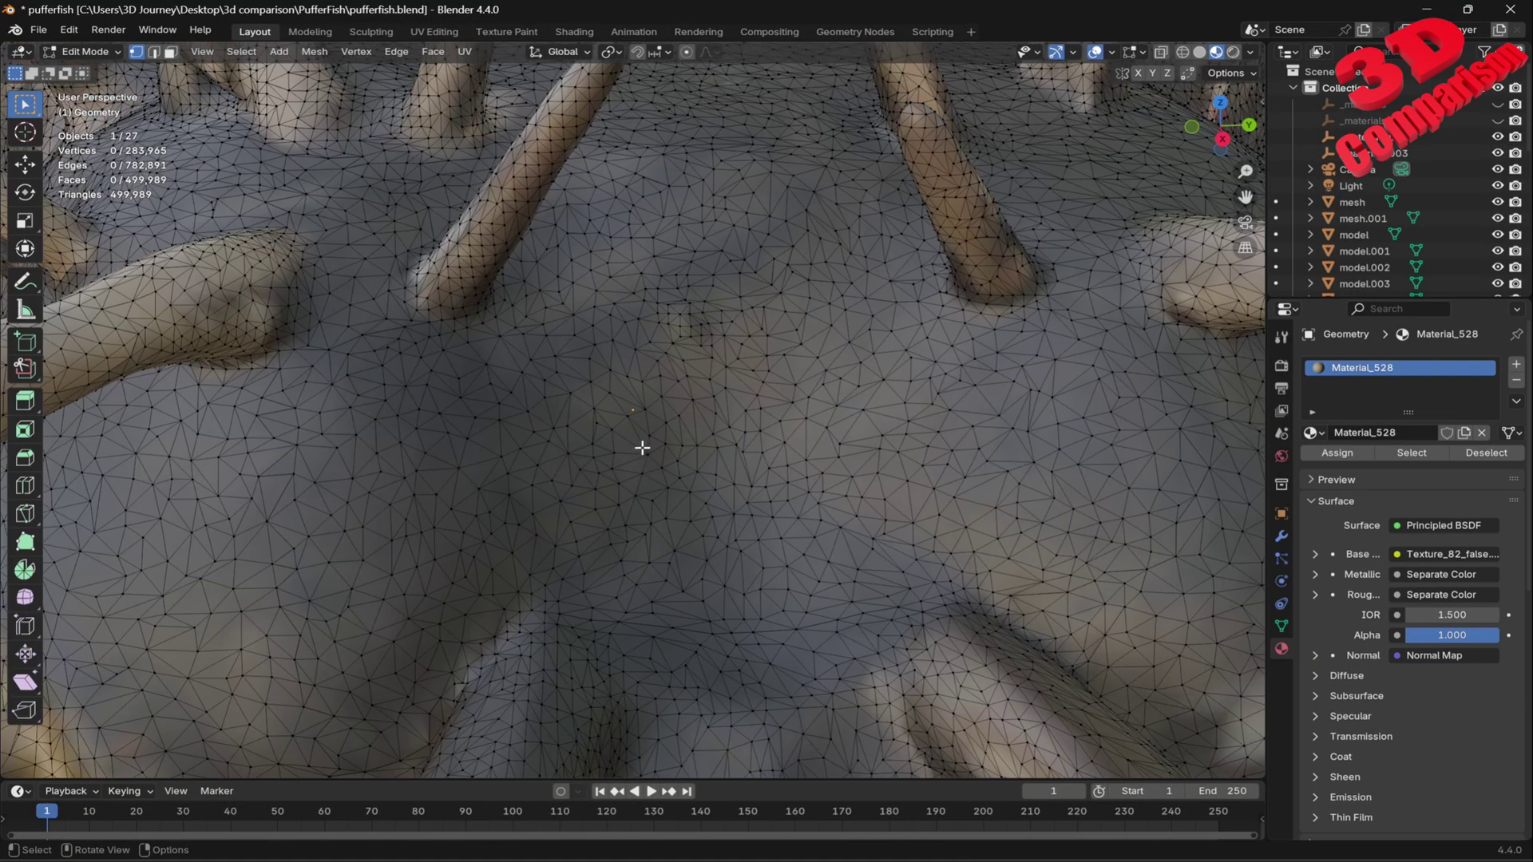
key("Tab")
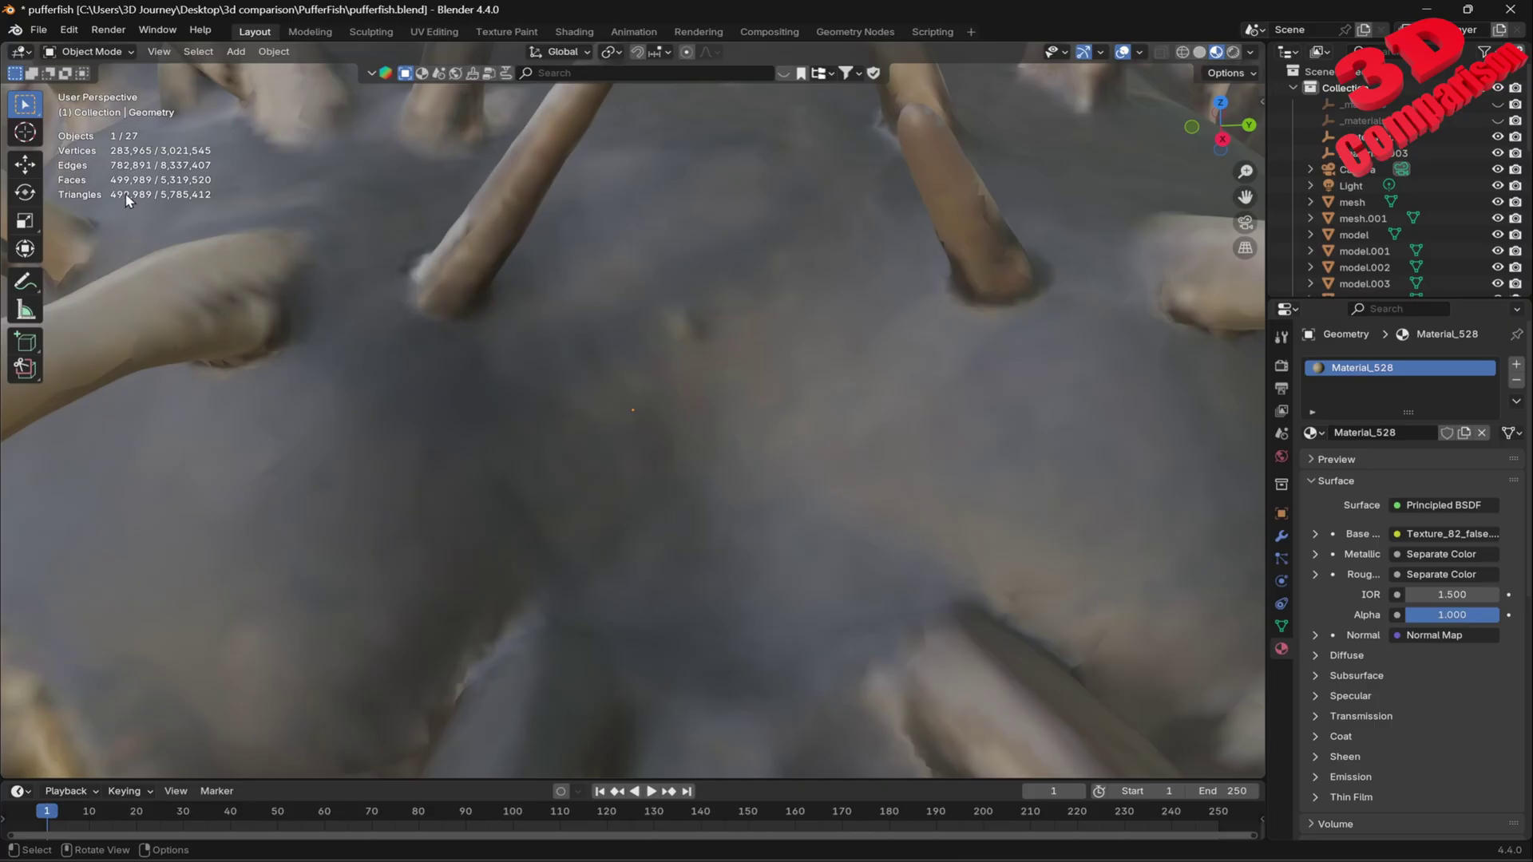
Step: Orbit the textured vizcom.ai fish from several sides, then select the Sparc3D fish and pan along the row
scroll(795, 341, "down", 10)
middle_click_drag(795, 341, 766, 324)
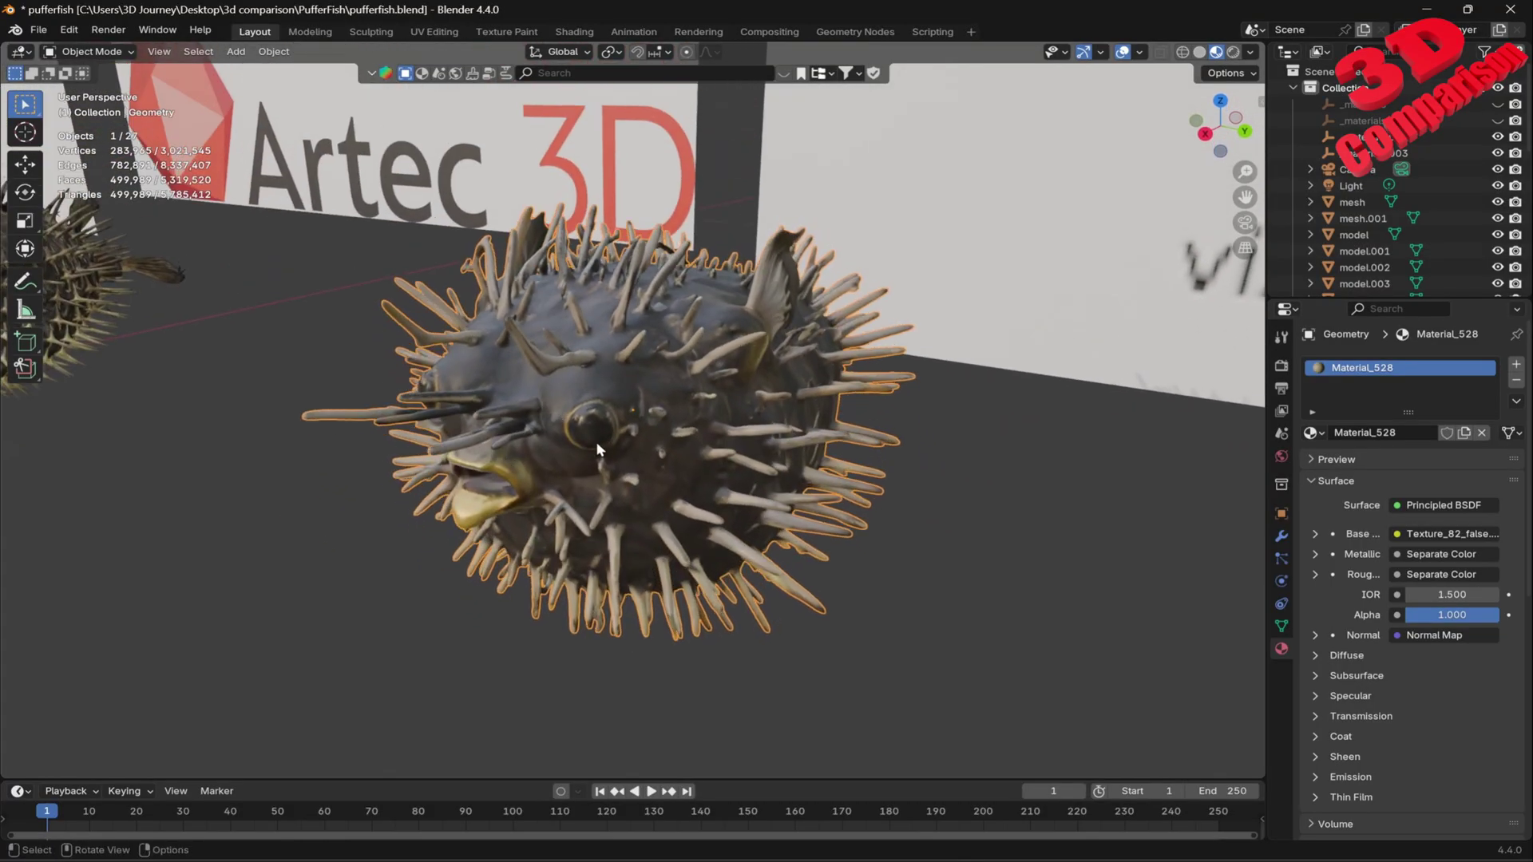
middle_click_drag(691, 445, 730, 369)
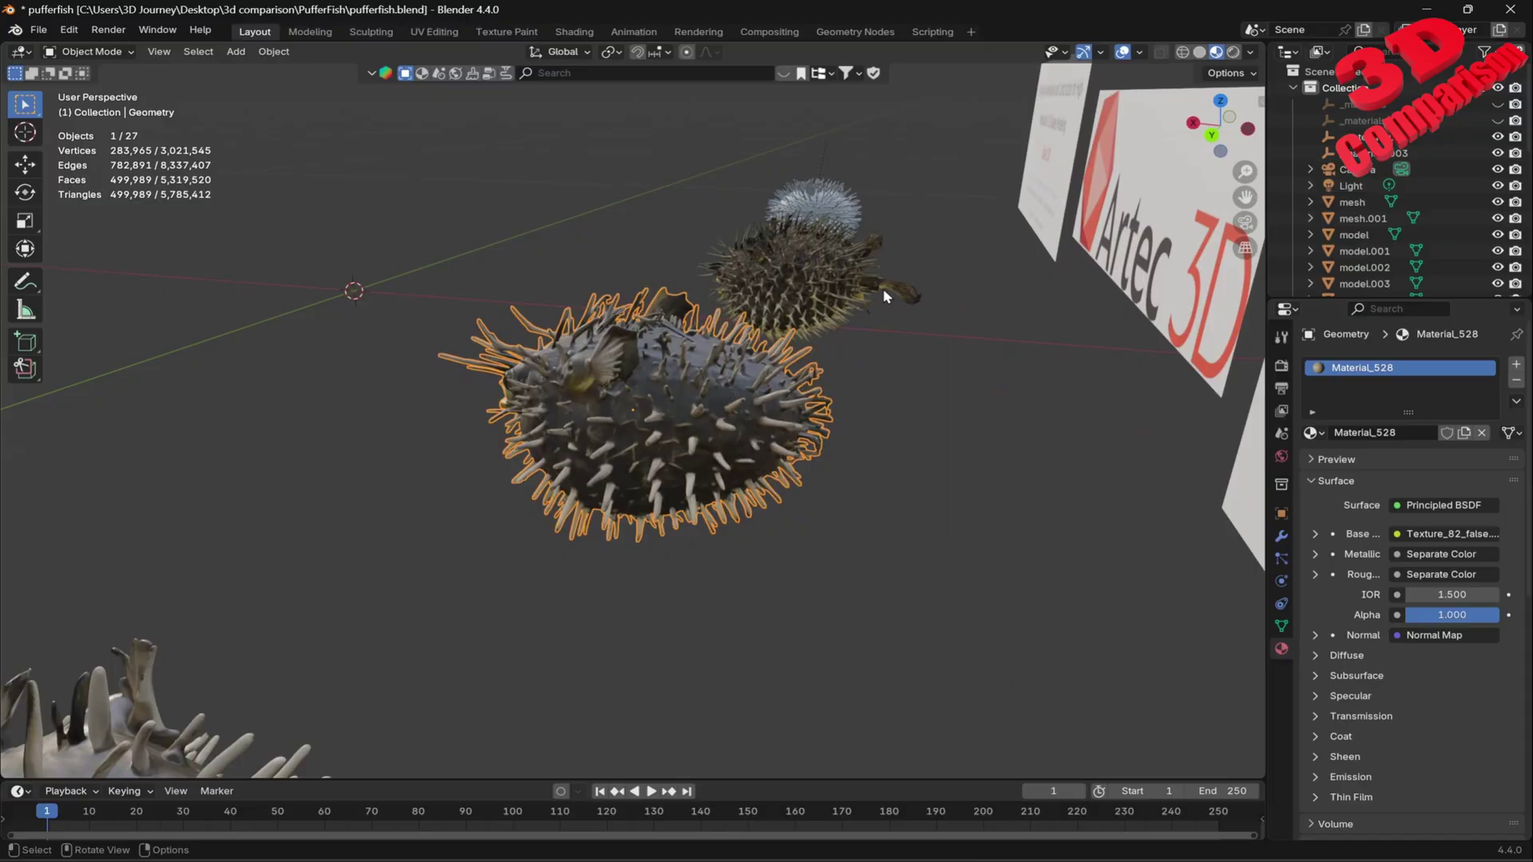
middle_click_drag(884, 297, 774, 364)
left_click(164, 132)
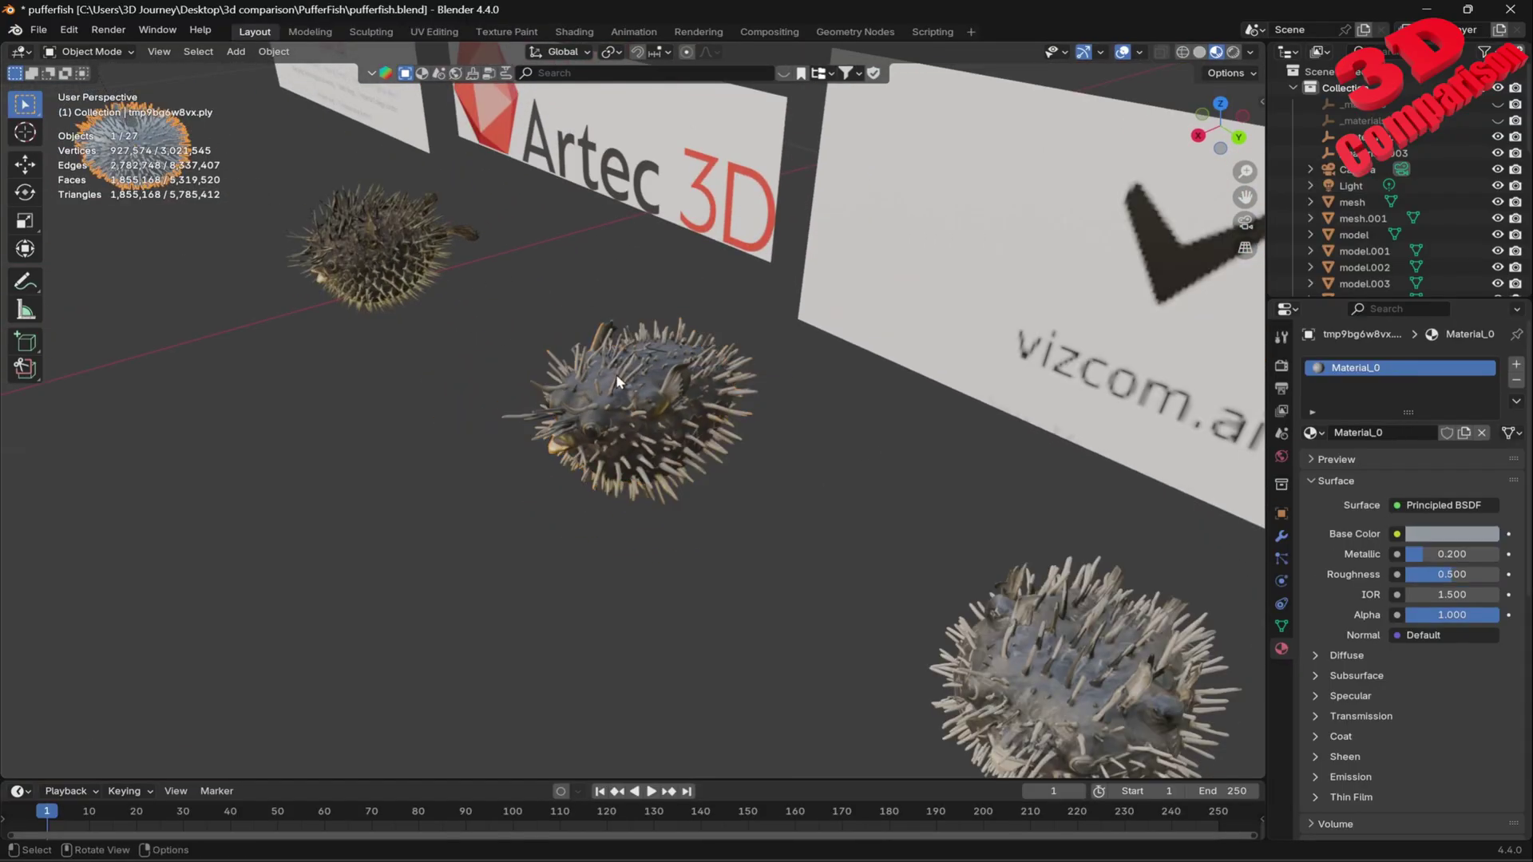
middle_click_drag(943, 503, 728, 402, "shift")
Step: Zoom into Geometry.001's eye wireframe in Edit Mode, then pull back to the Rodin and CSM fish
left_click(635, 361)
scroll(636, 361, "up", 3)
scroll(728, 402, "up", 3)
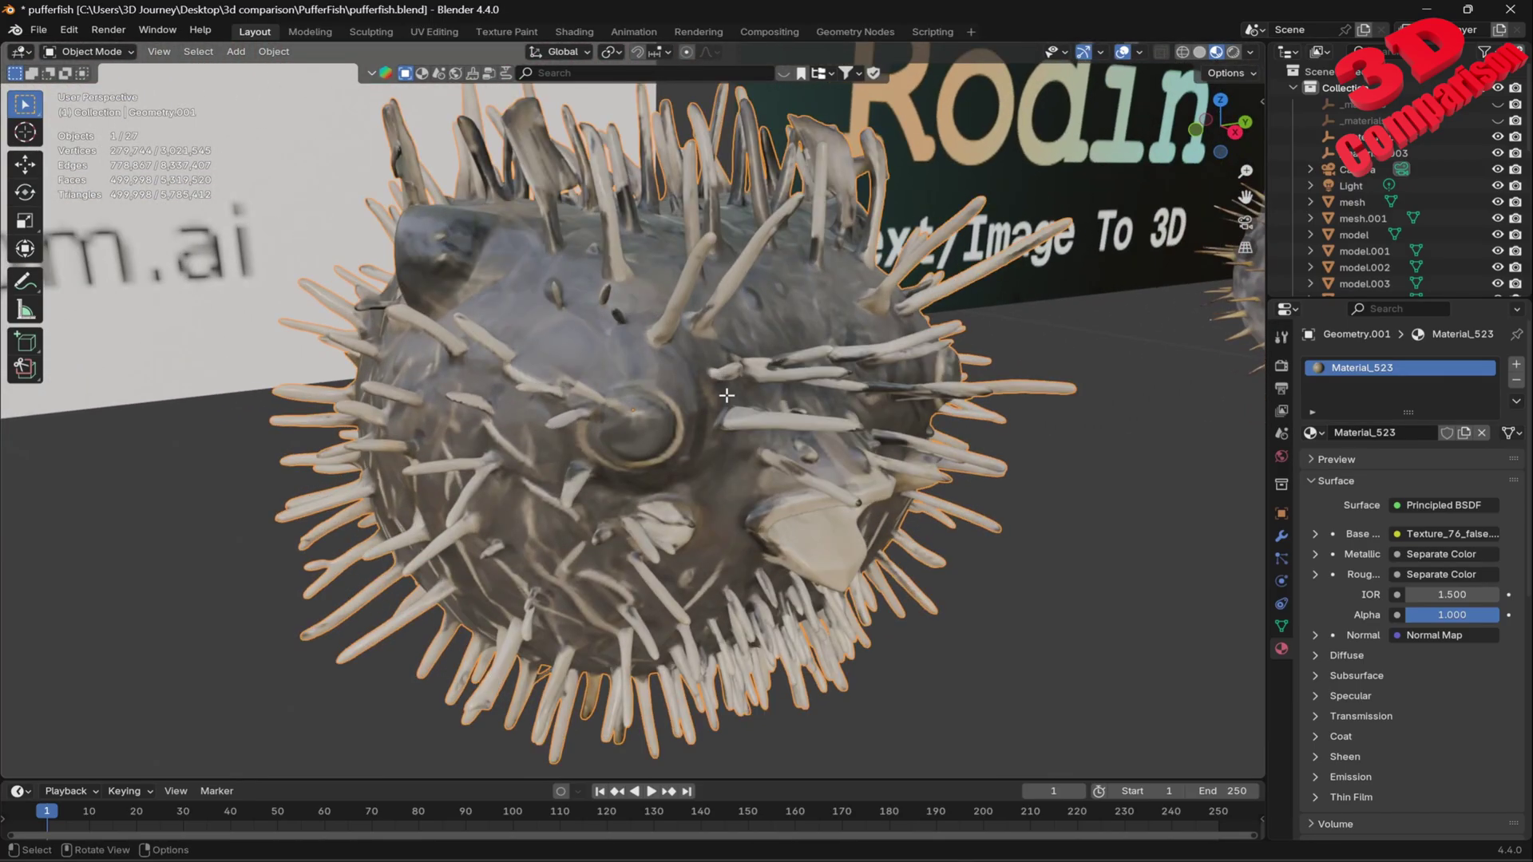
key("Tab")
scroll(709, 410, "up", 5)
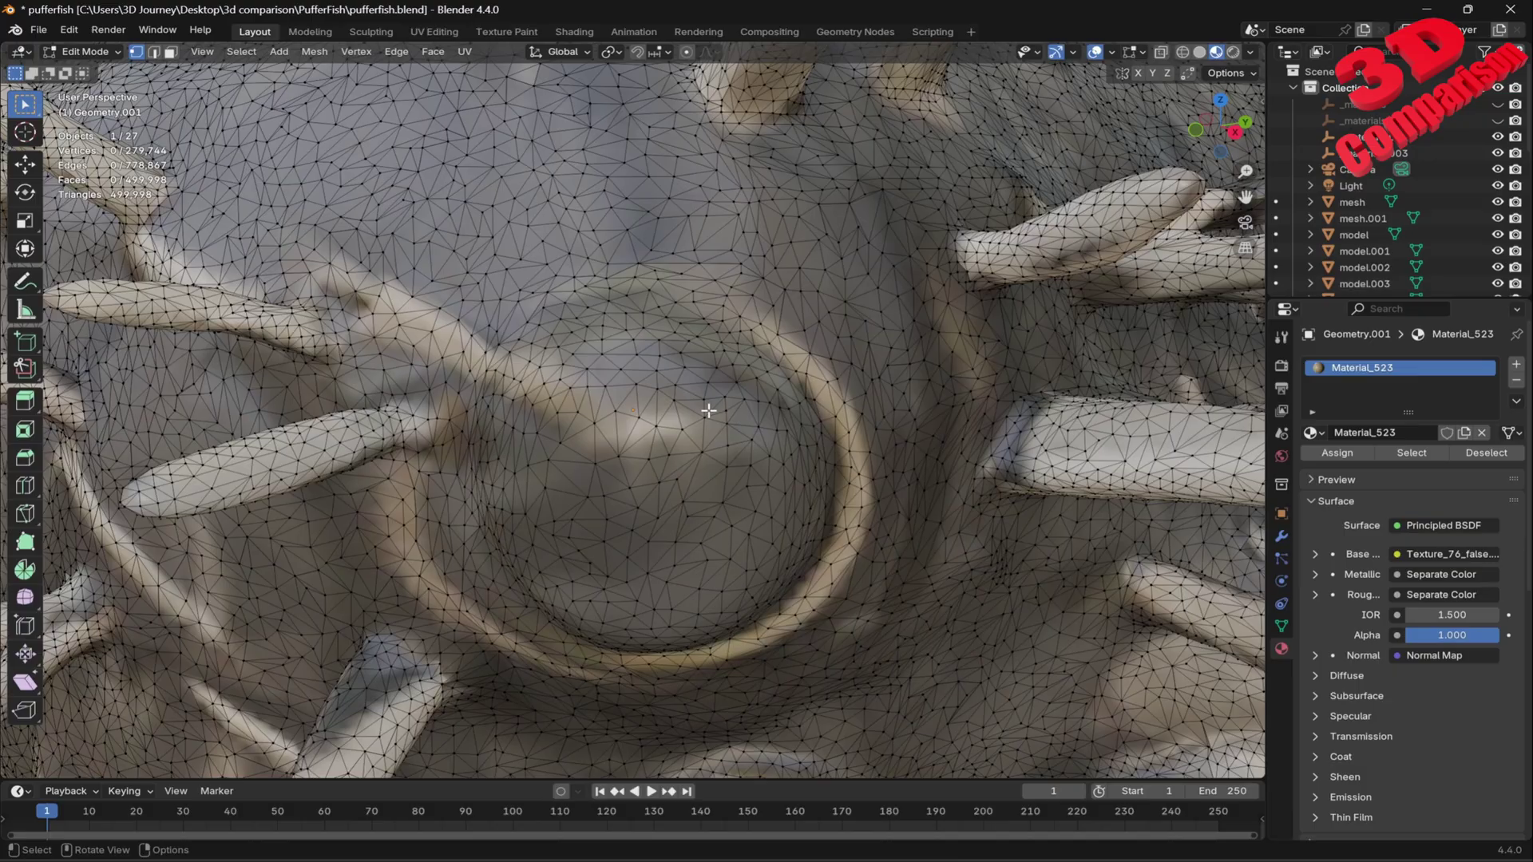
key("Tab")
scroll(709, 411, "down", 8)
middle_click_drag(709, 411, 894, 421)
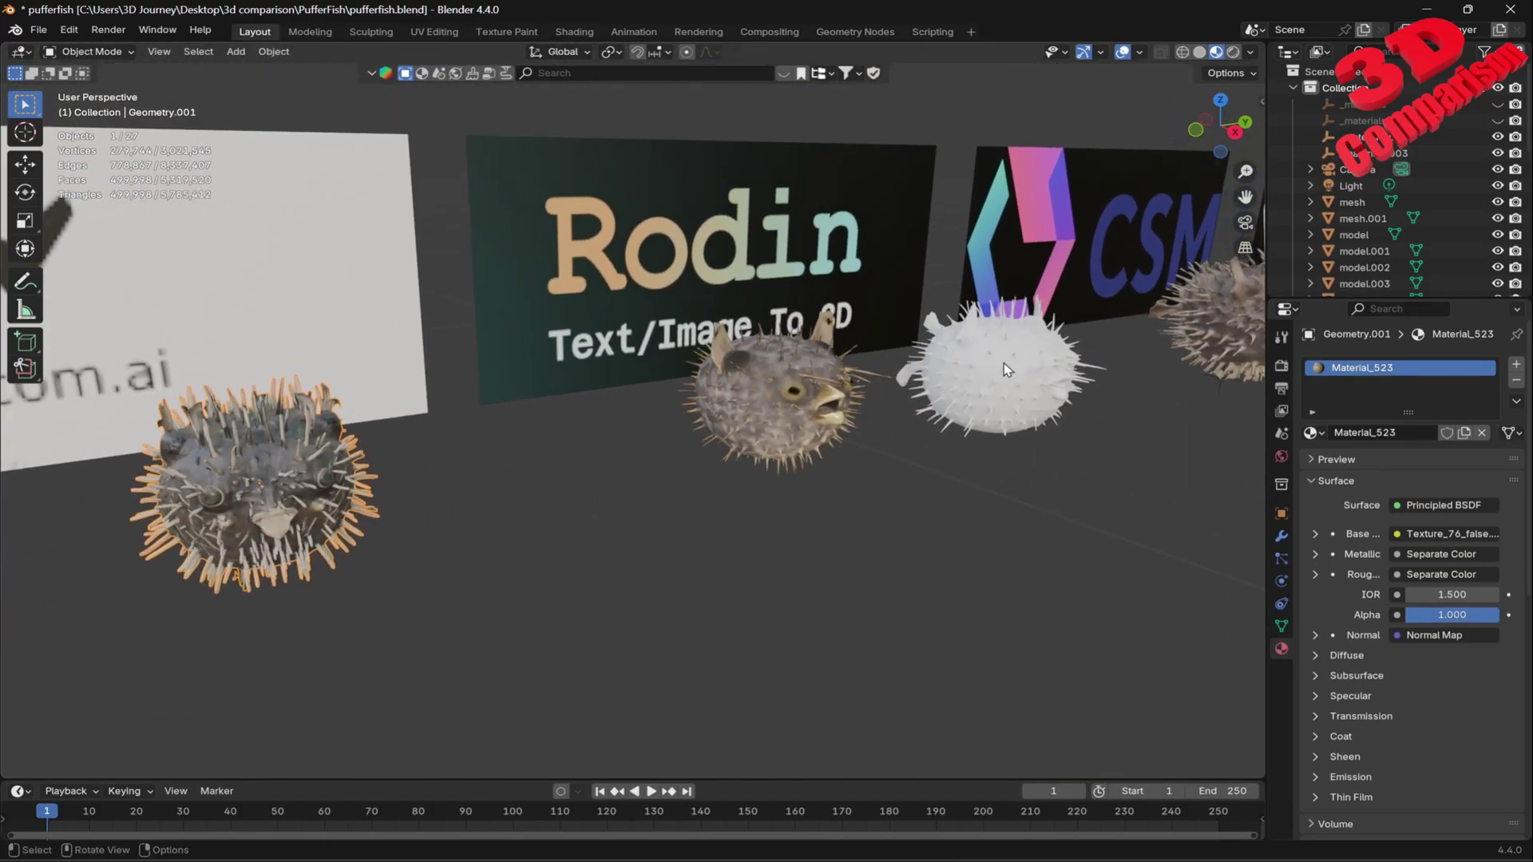
Step: Frame the Rodin 'model' pufferfish and check its wireframe in Edit Mode
left_click(814, 397)
key("KP_Decimal")
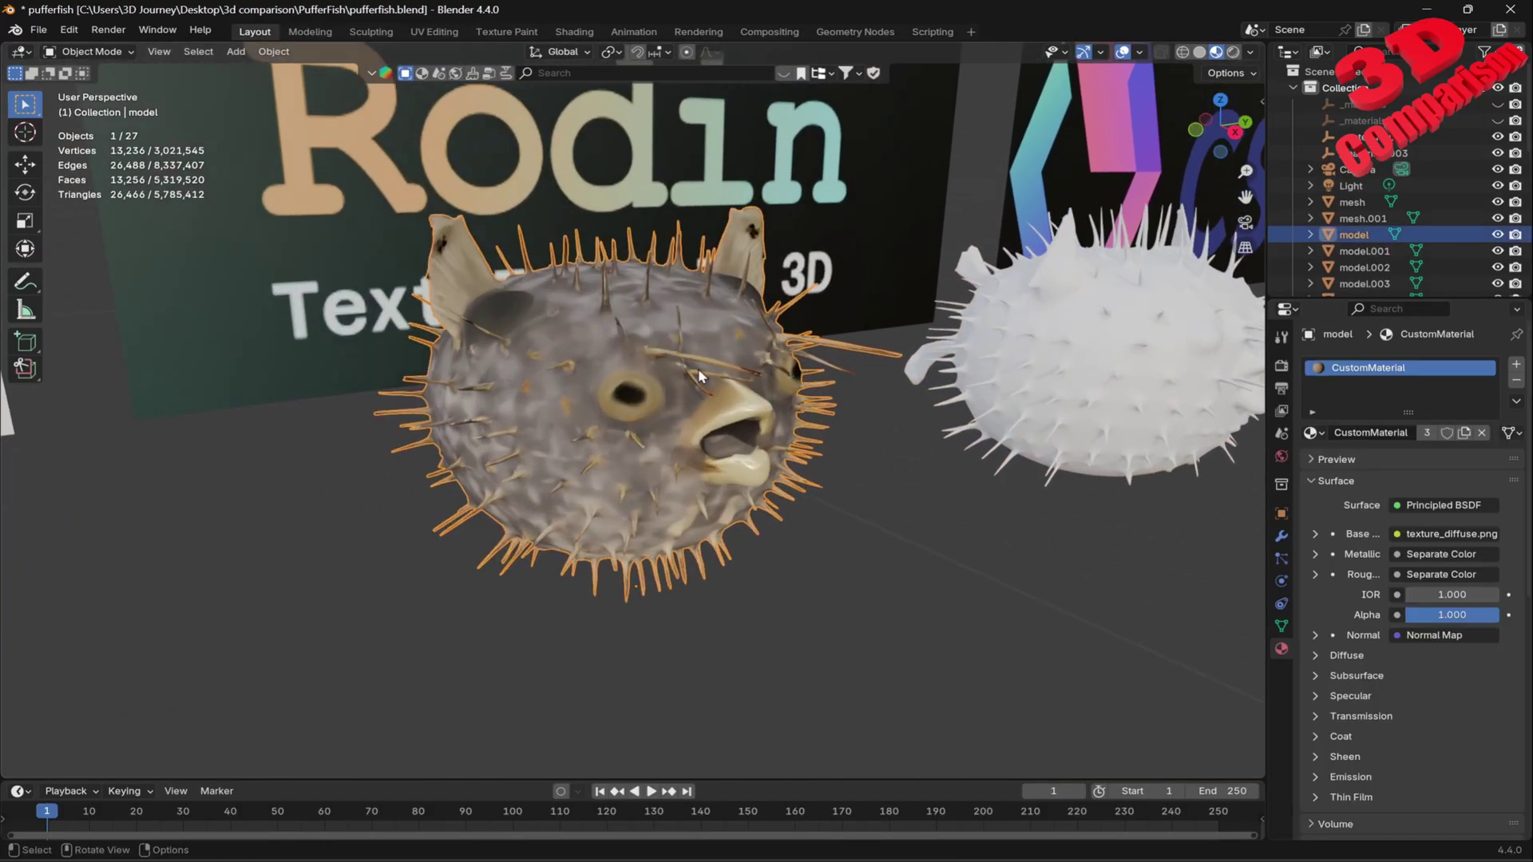
scroll(698, 376, "up", 4)
middle_click_drag(692, 366, 987, 478)
key("Tab")
scroll(664, 385, "down", 5)
key("Tab")
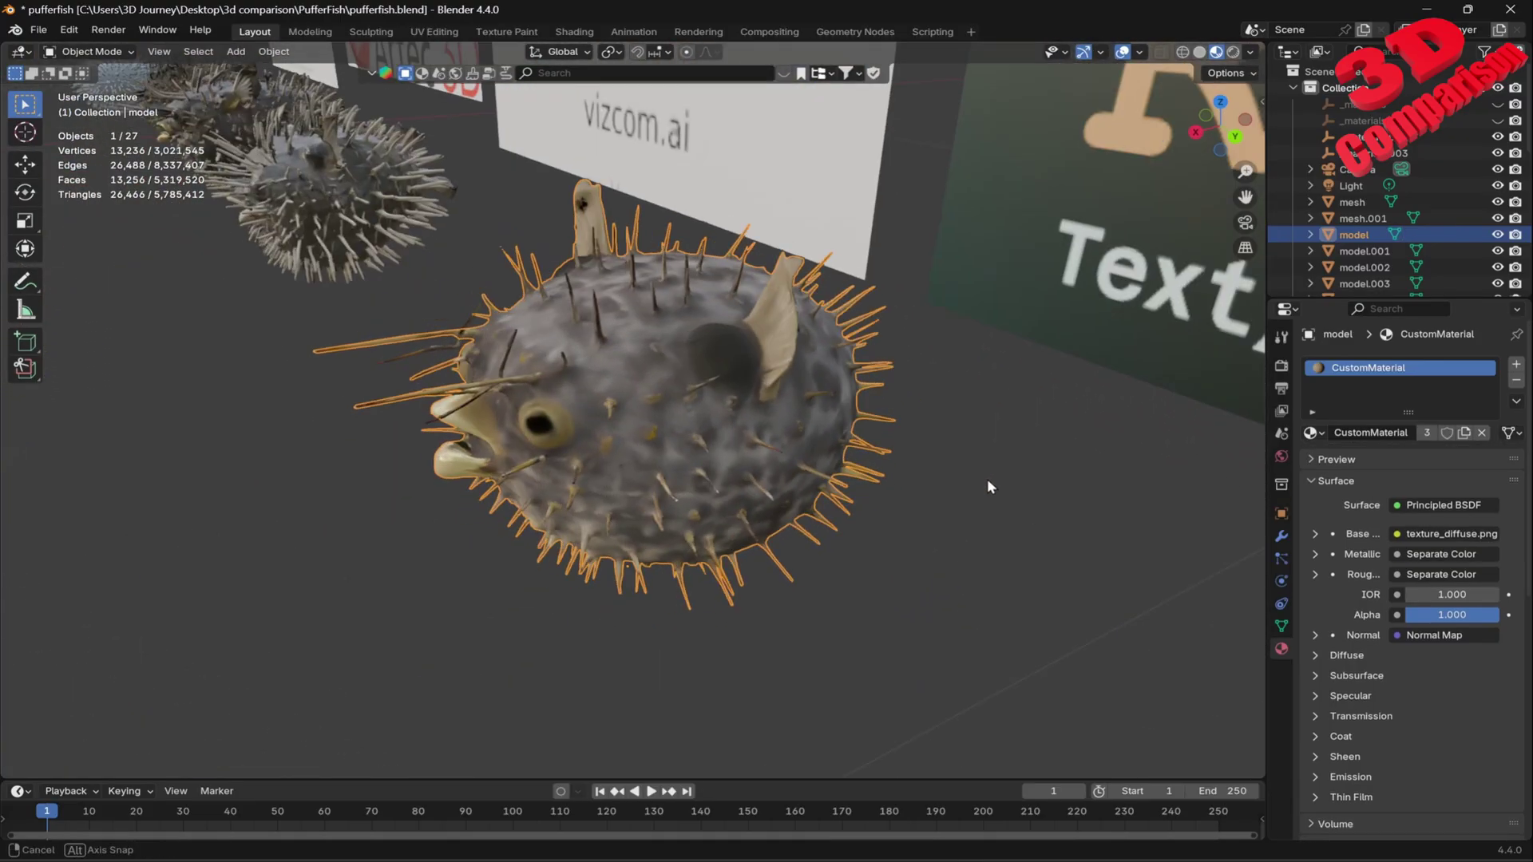
Step: Check the white model.001 fish's wireframe, then select the brown CSM 'mesh' fish
scroll(1026, 498, "down", 3)
left_click(1137, 534)
key("KP_Decimal")
scroll(791, 452, "up", 4)
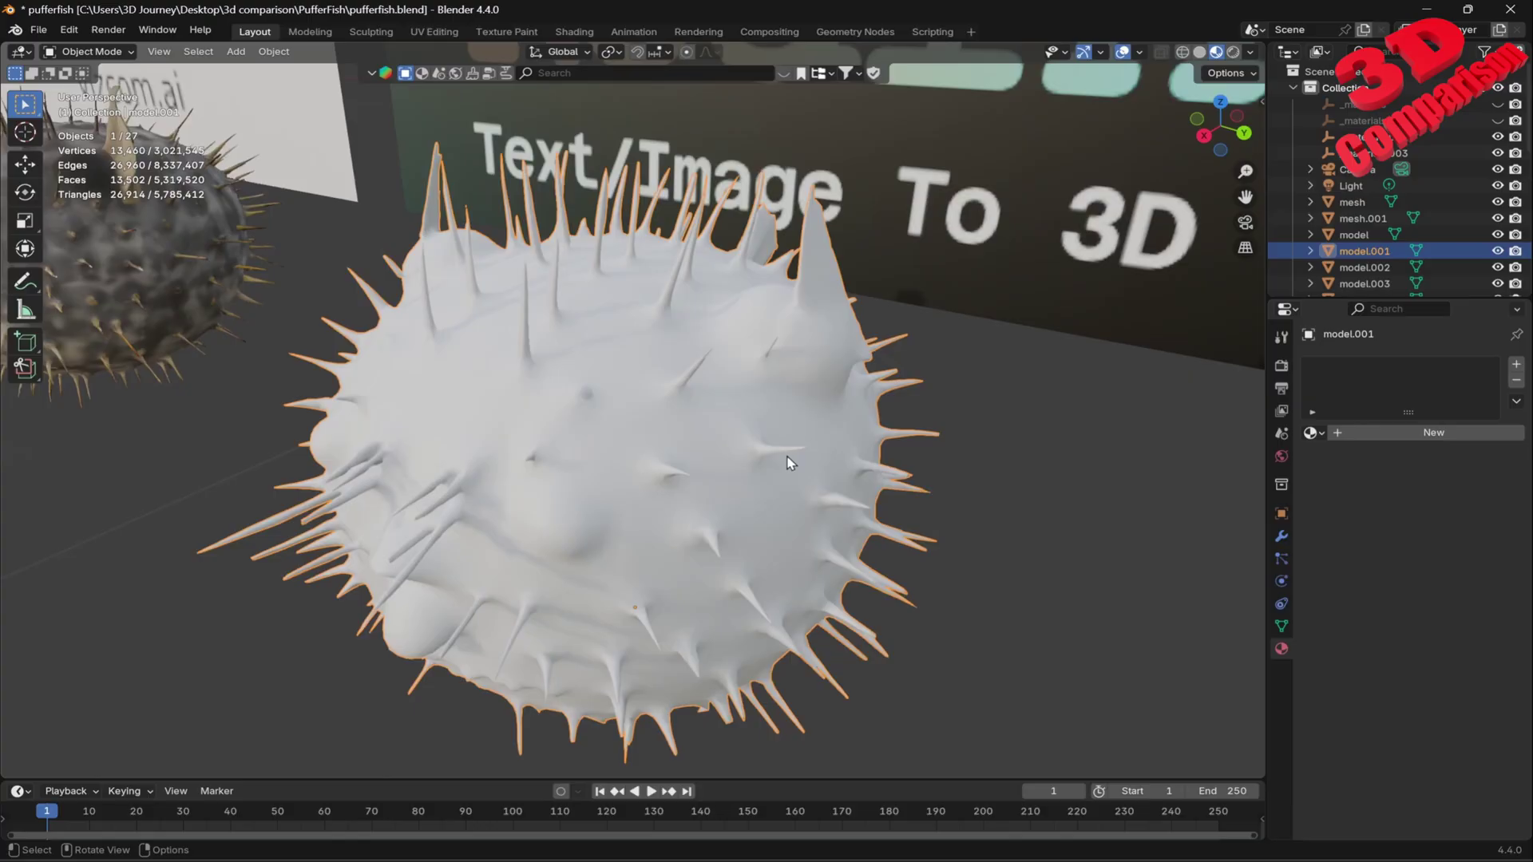
key("Tab")
key("Tab")
scroll(799, 461, "down", 5)
middle_click_drag(798, 461, 667, 439)
left_click(669, 447)
Step: Frame the brown CSM 'mesh' fish and zoom into its quad wireframe in Edit Mode
key("KP_Decimal")
scroll(671, 439, "up", 3)
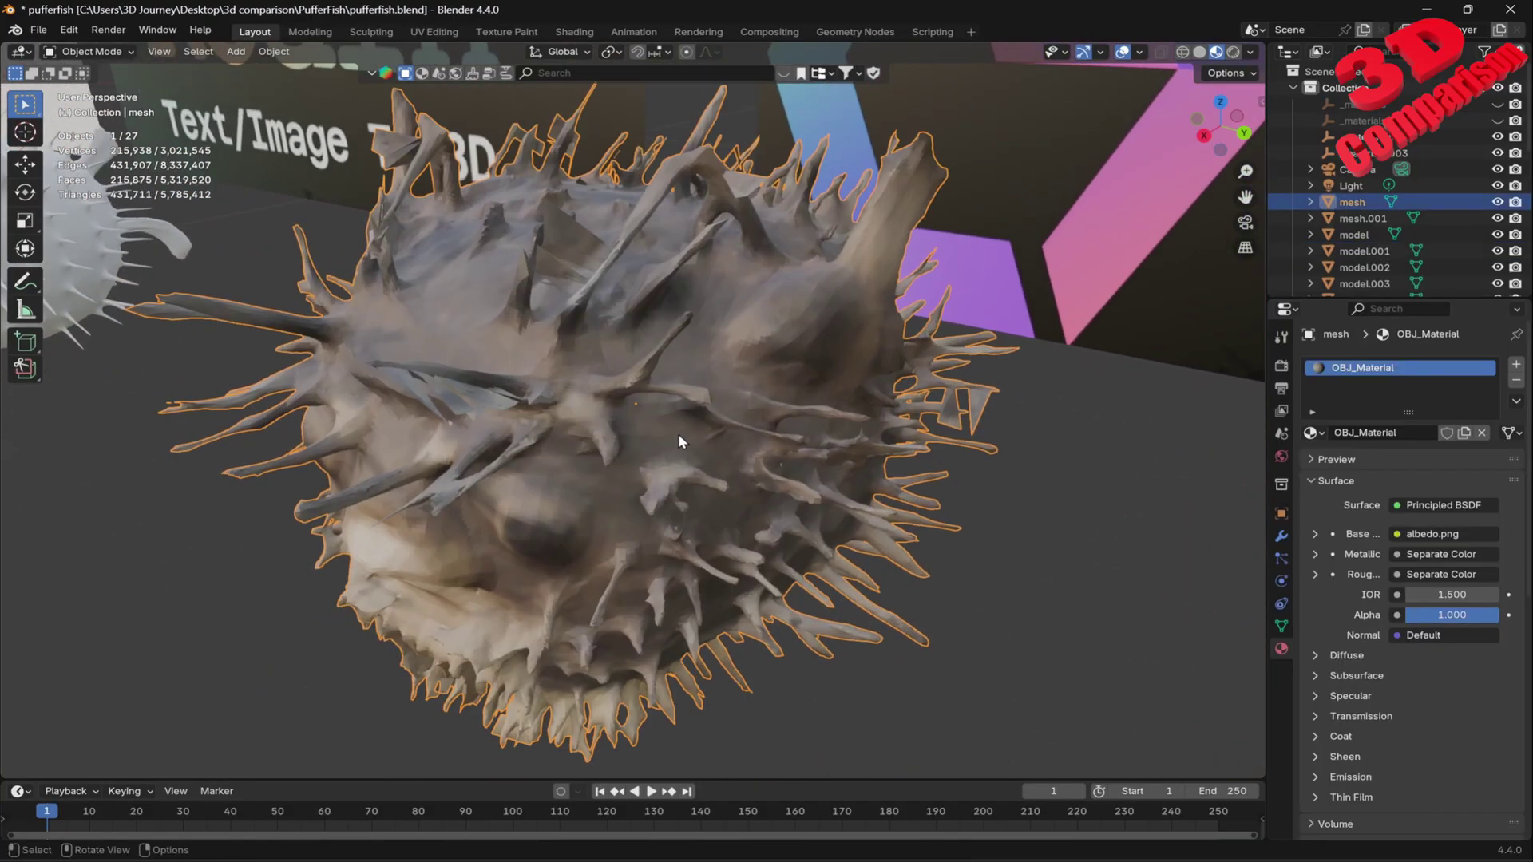
key("Tab")
key("Tab")
middle_click_drag(662, 438, 776, 417)
key("Tab")
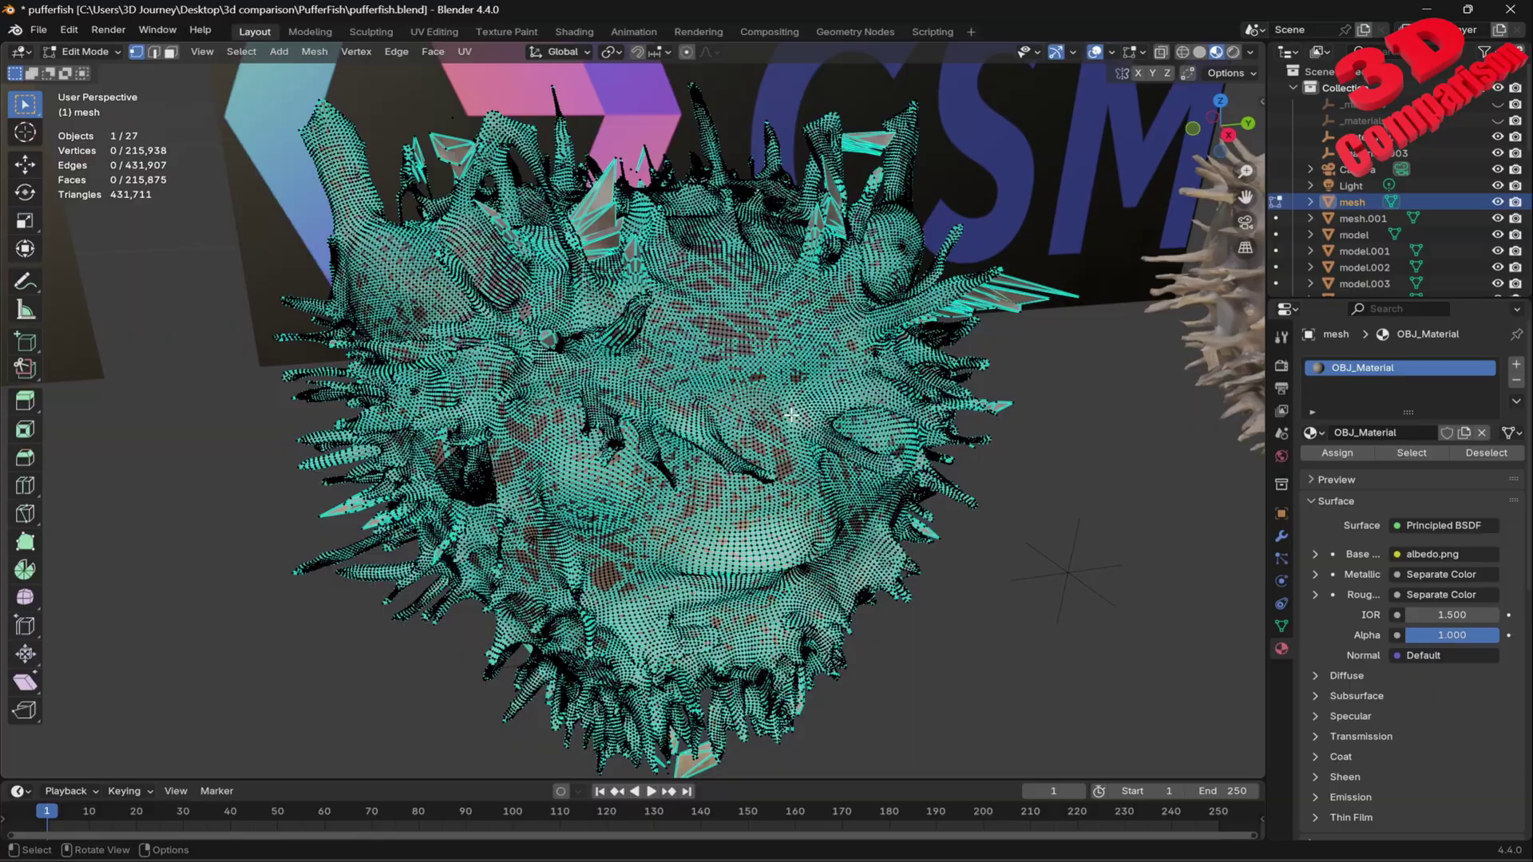
scroll(776, 417, "up", 5)
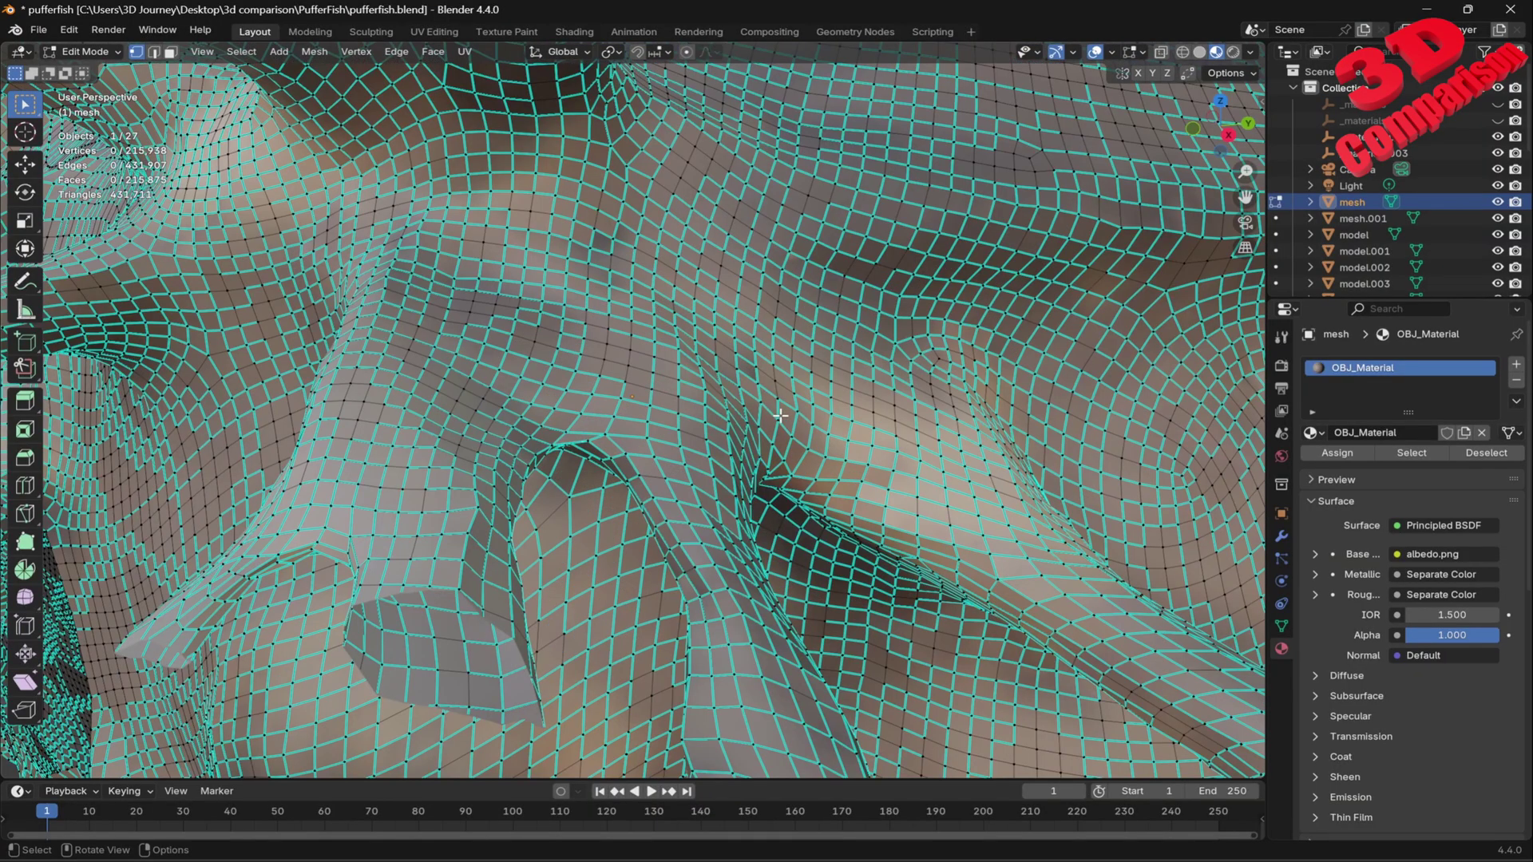
scroll(780, 415, "down", 5)
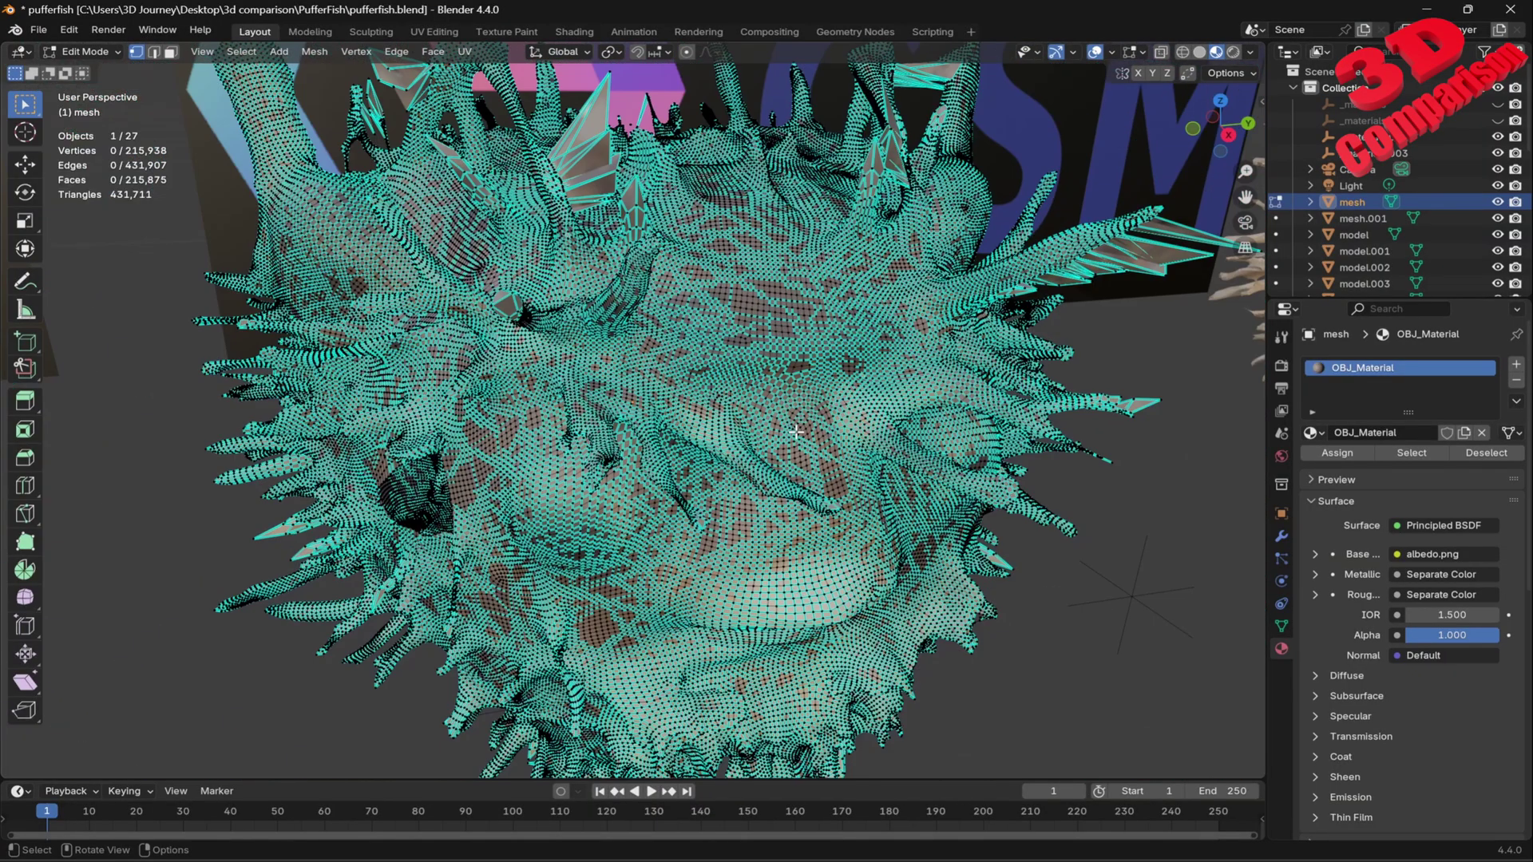
key("Tab")
Step: Frame mesh.001, inspect its wireframe in Edit Mode, then zoom back out
left_click(1201, 373)
key("KP_Decimal")
key("Tab")
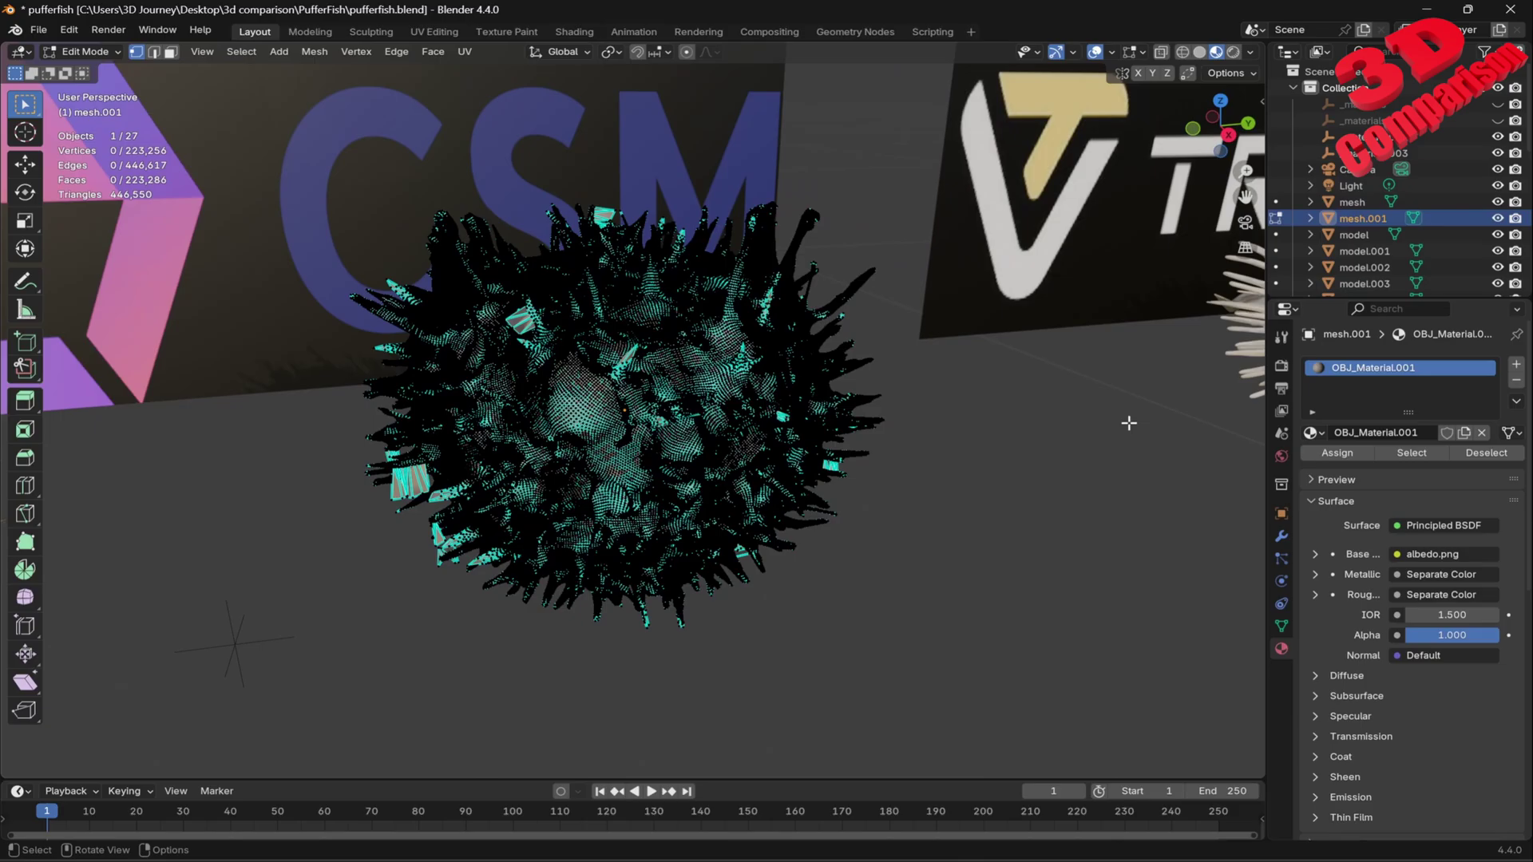
scroll(781, 429, "up", 5)
scroll(782, 429, "down", 5)
key("Tab")
scroll(922, 423, "down", 8)
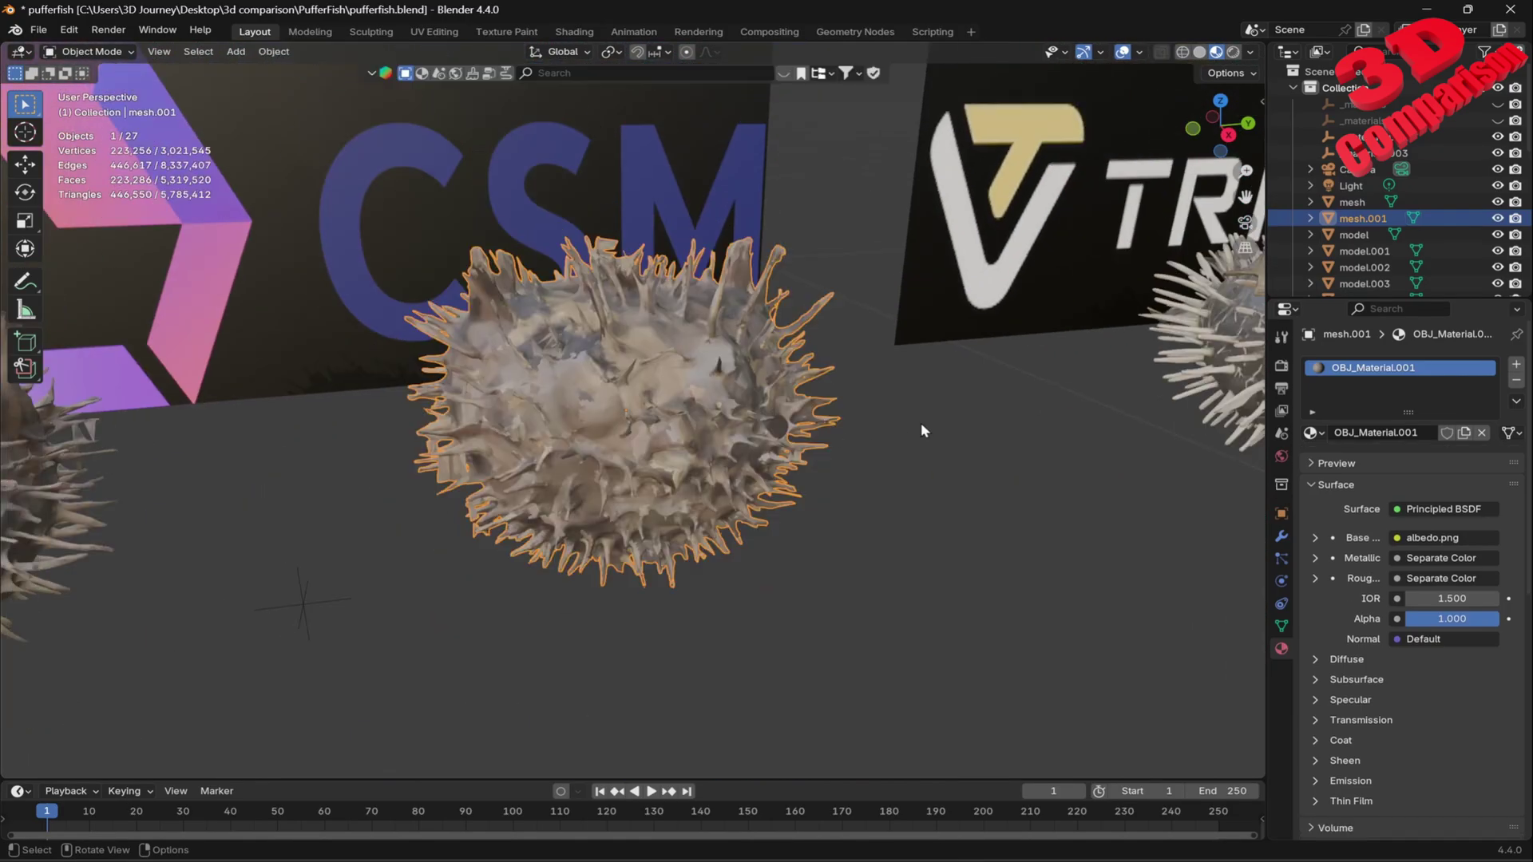
Step: Select the Tripo fish, orbit it, and inspect its dense triangle wireframe in Edit Mode
scroll(784, 411, "up", 4)
left_click(784, 410)
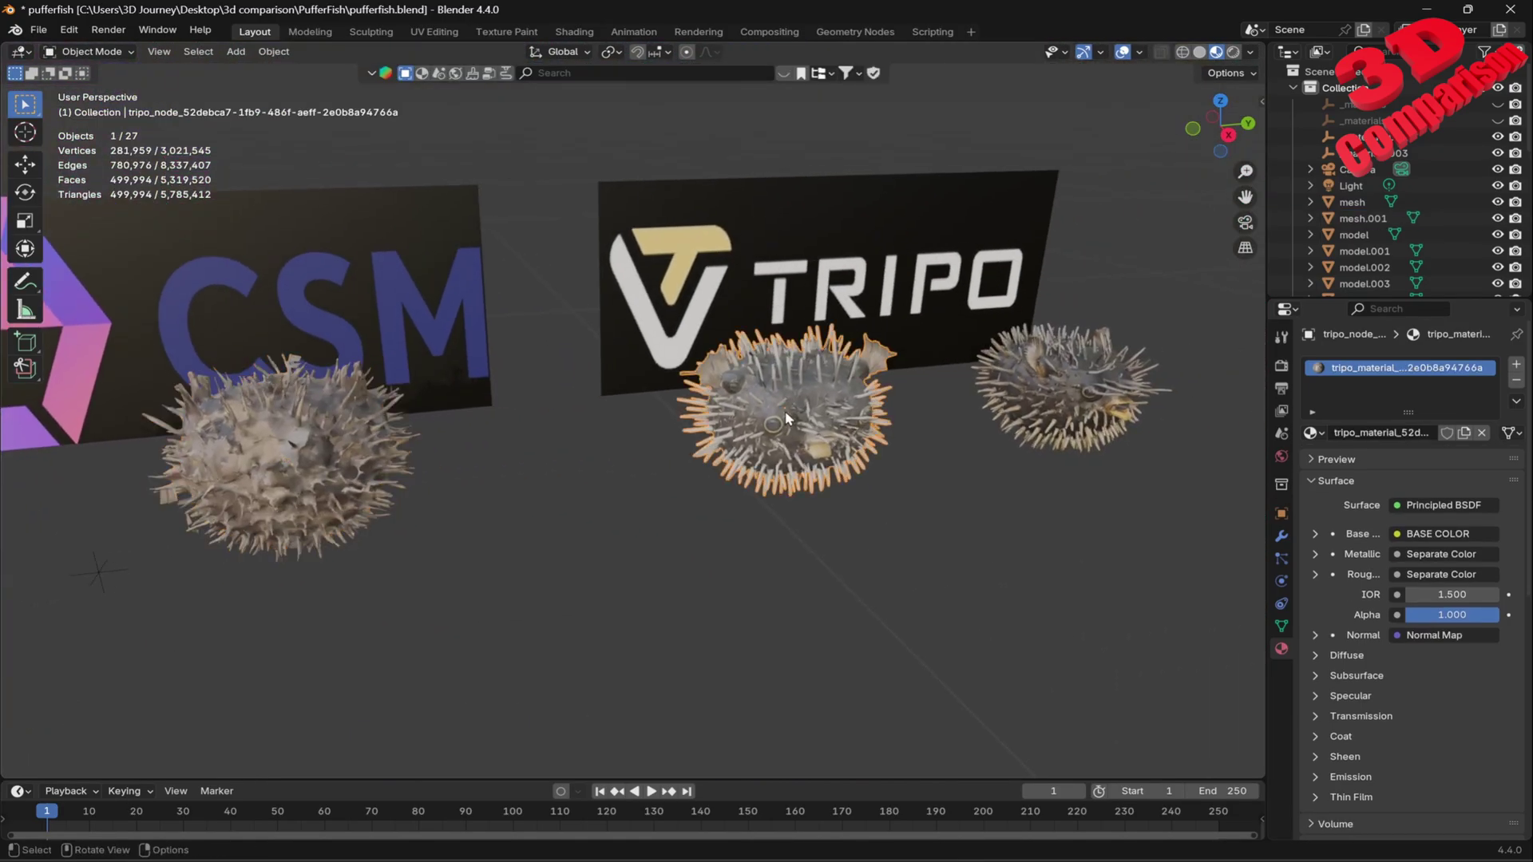
scroll(784, 410, "up", 6)
middle_click_drag(784, 410, 925, 460)
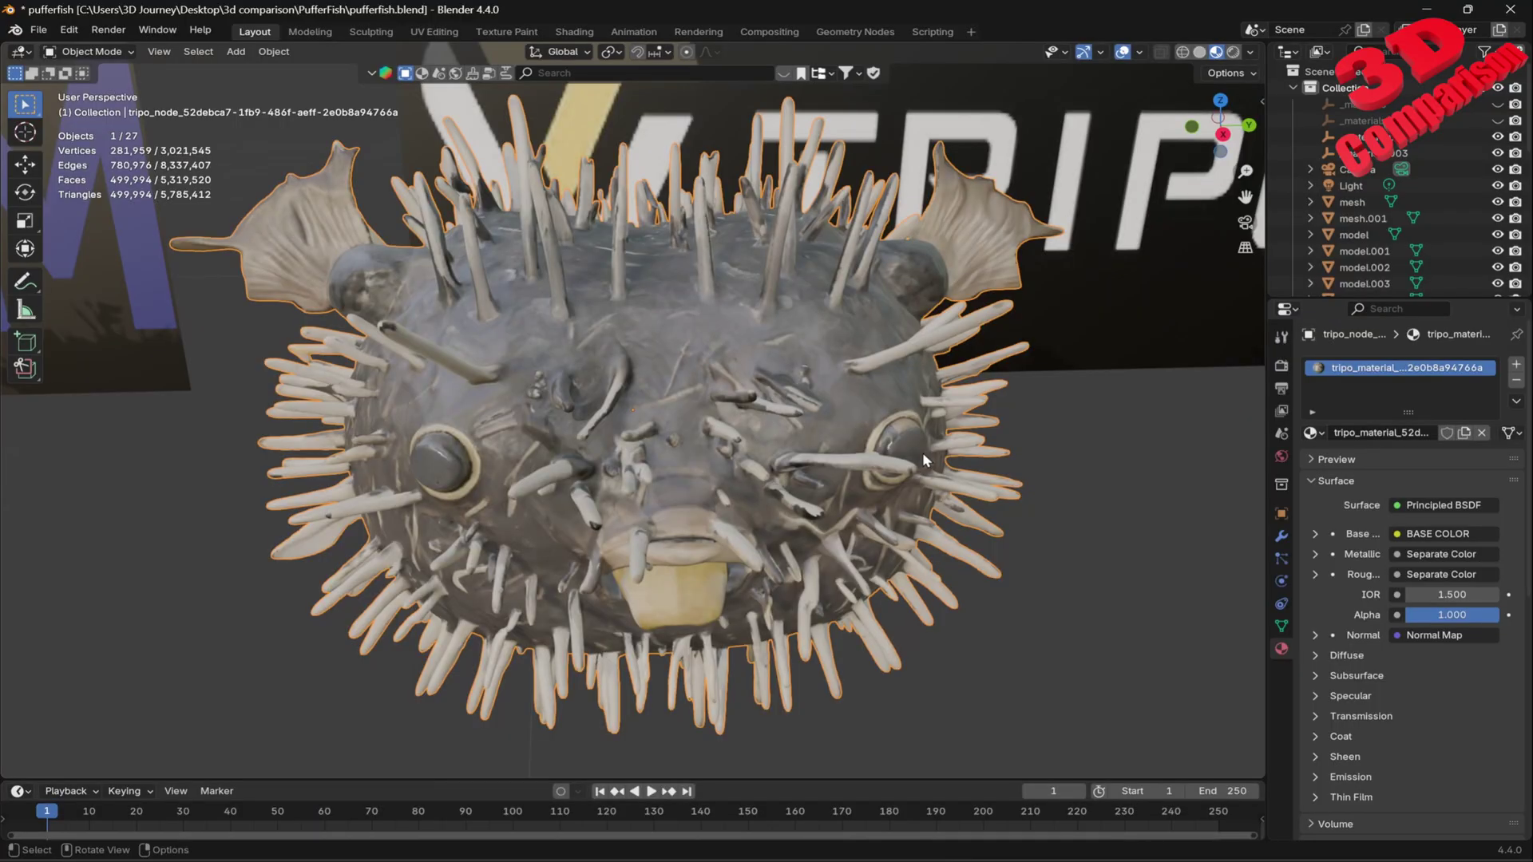
middle_click_drag(976, 446, 889, 434)
key("Tab")
scroll(799, 388, "up", 4)
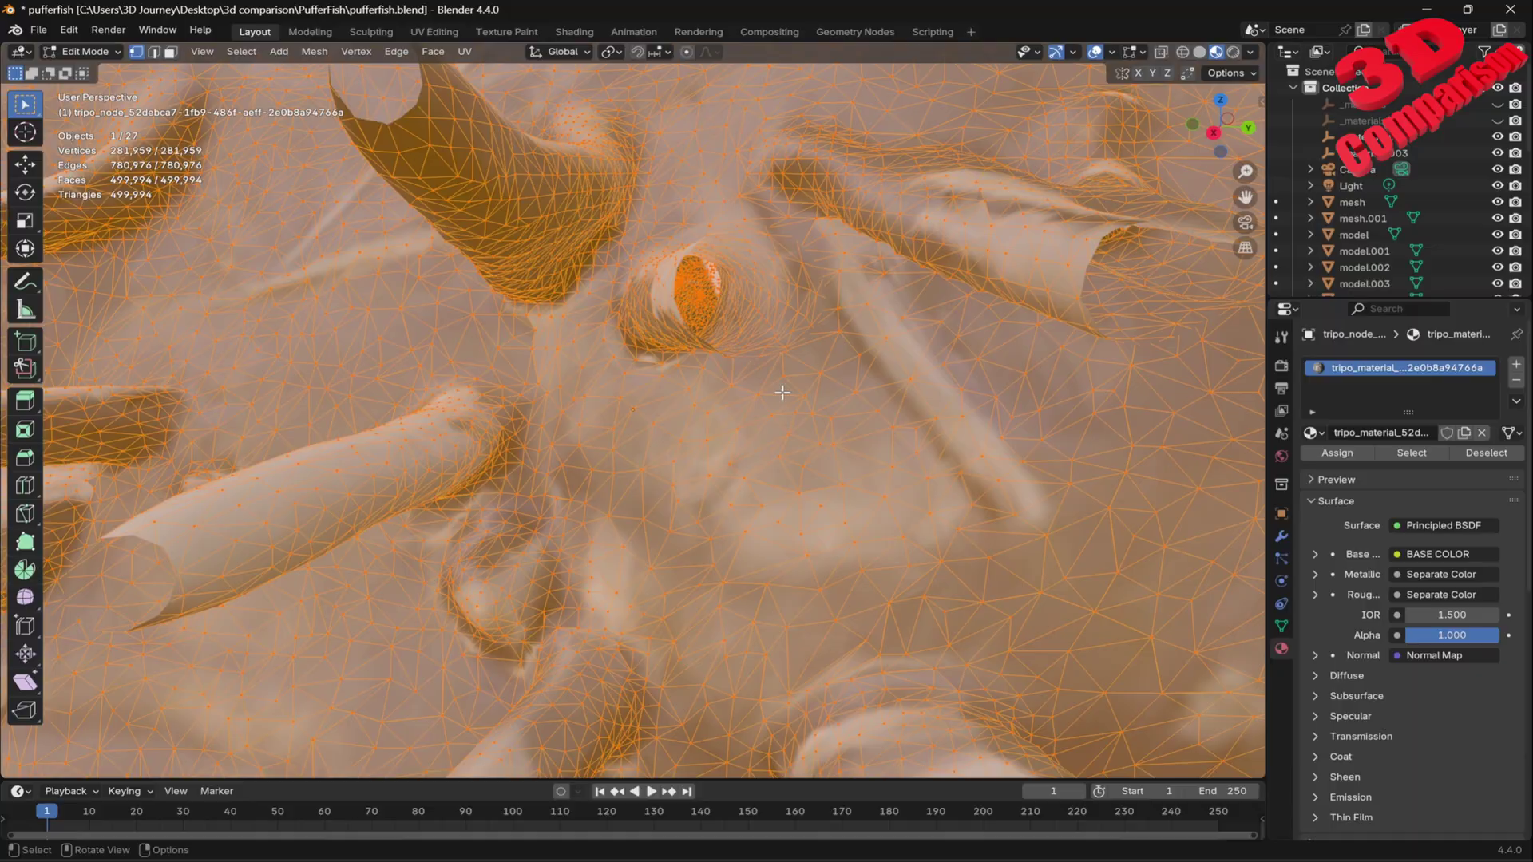
scroll(782, 392, "down", 8)
scroll(781, 392, "down", 3)
key("Tab")
Step: Frame the second Tripo pufferfish and zoom into its wireframe in Edit Mode
left_click(1090, 462)
key("KP_Decimal")
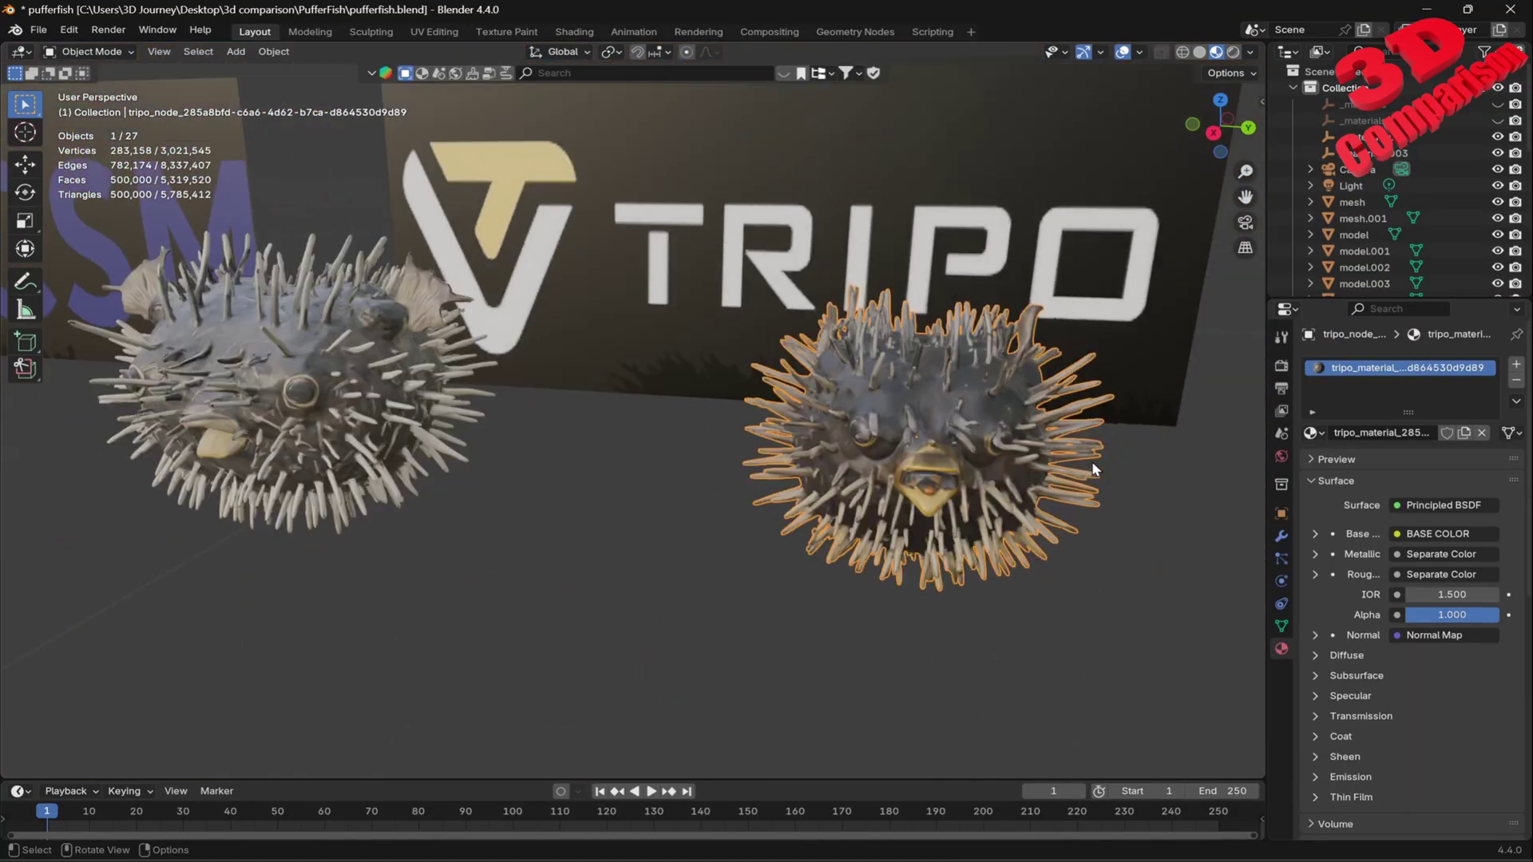
key("Tab")
scroll(677, 415, "up", 5)
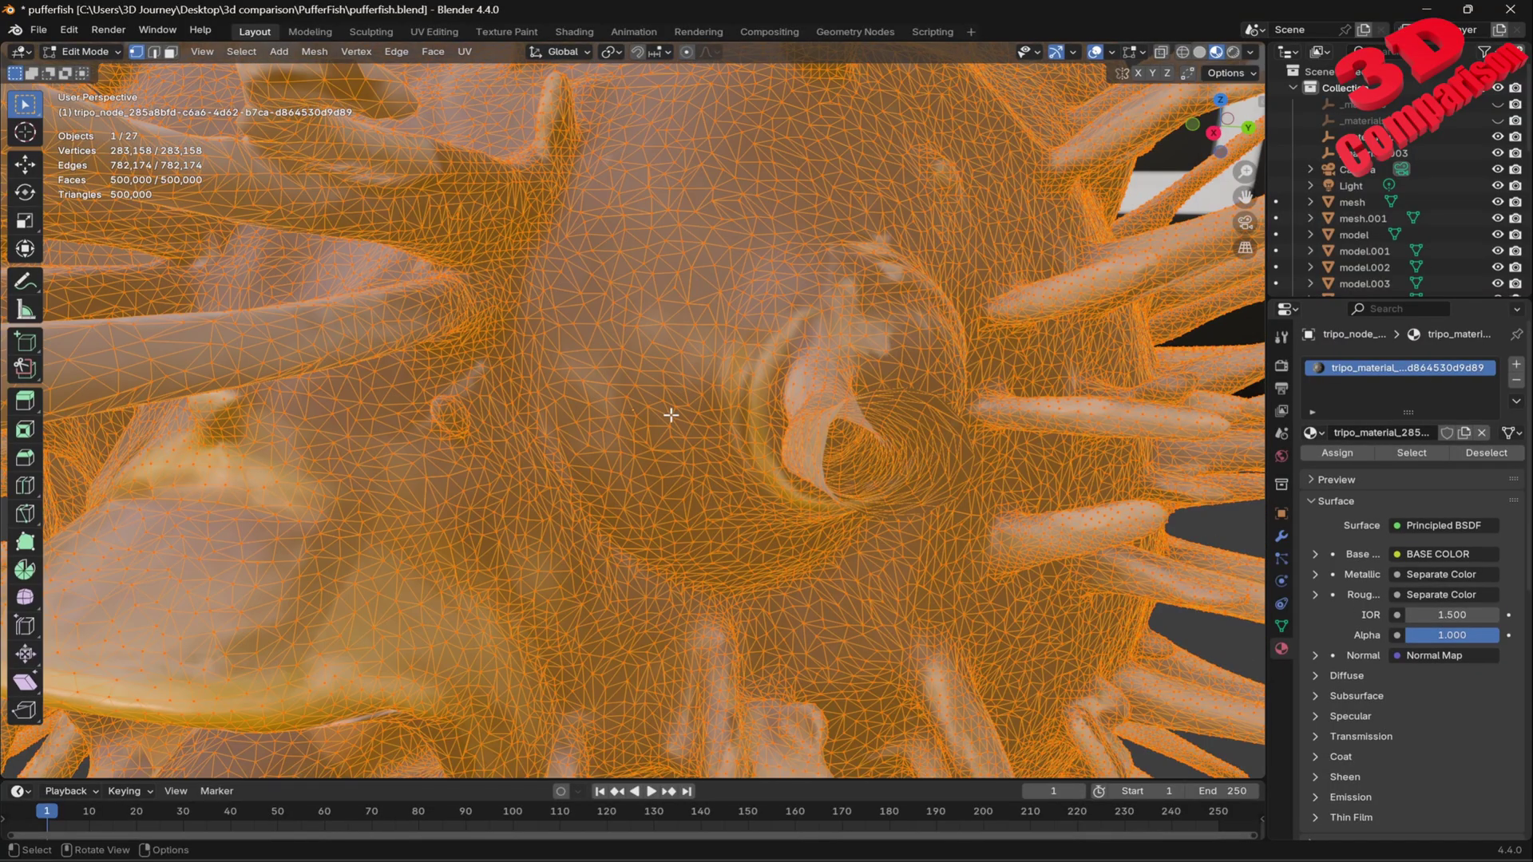
scroll(671, 415, "down", 5)
key("Tab")
Step: Orbit around the Tripo pufferfish's face, then zoom out to the full row of fish and billboards
mouse_move(725, 419)
middle_mouse_down()
mouse_move(741, 419)
mouse_move(710, 432)
middle_mouse_up()
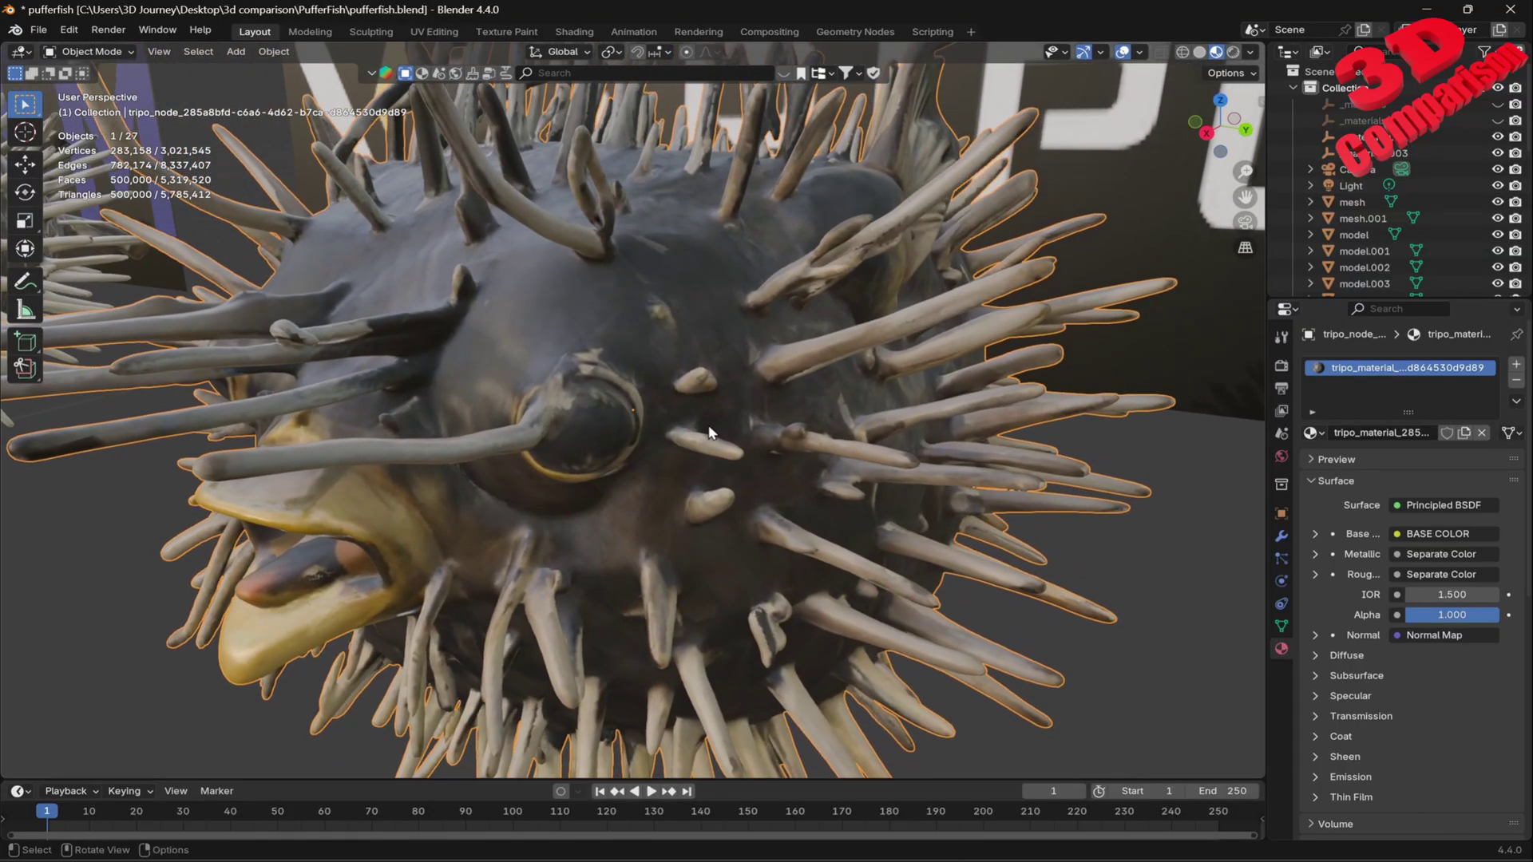
scroll(673, 408, "down", 4)
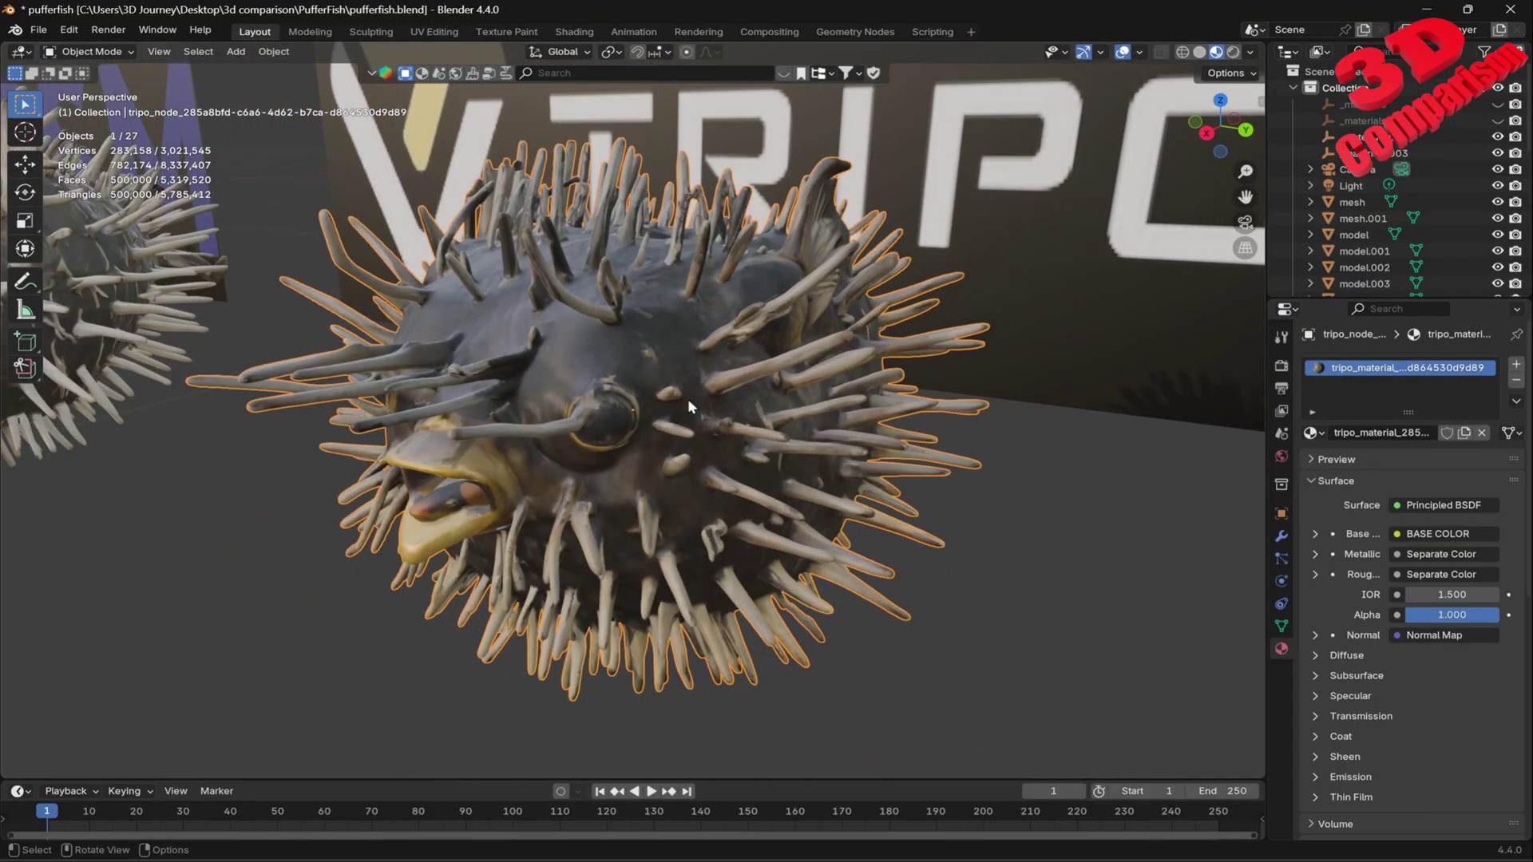
middle_click_drag(688, 400, 703, 428)
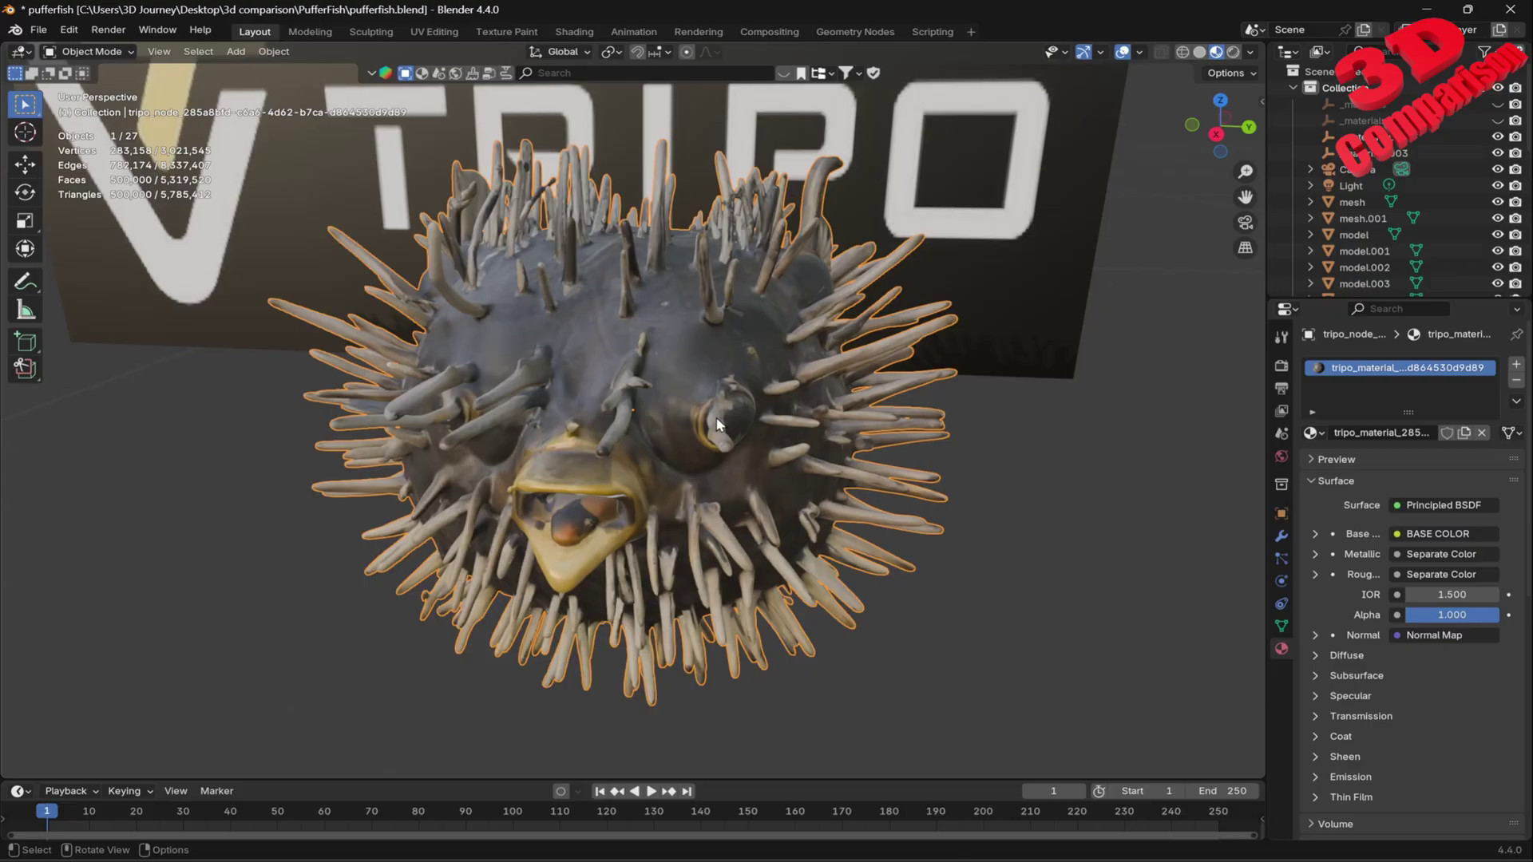
scroll(717, 424, "up", 4)
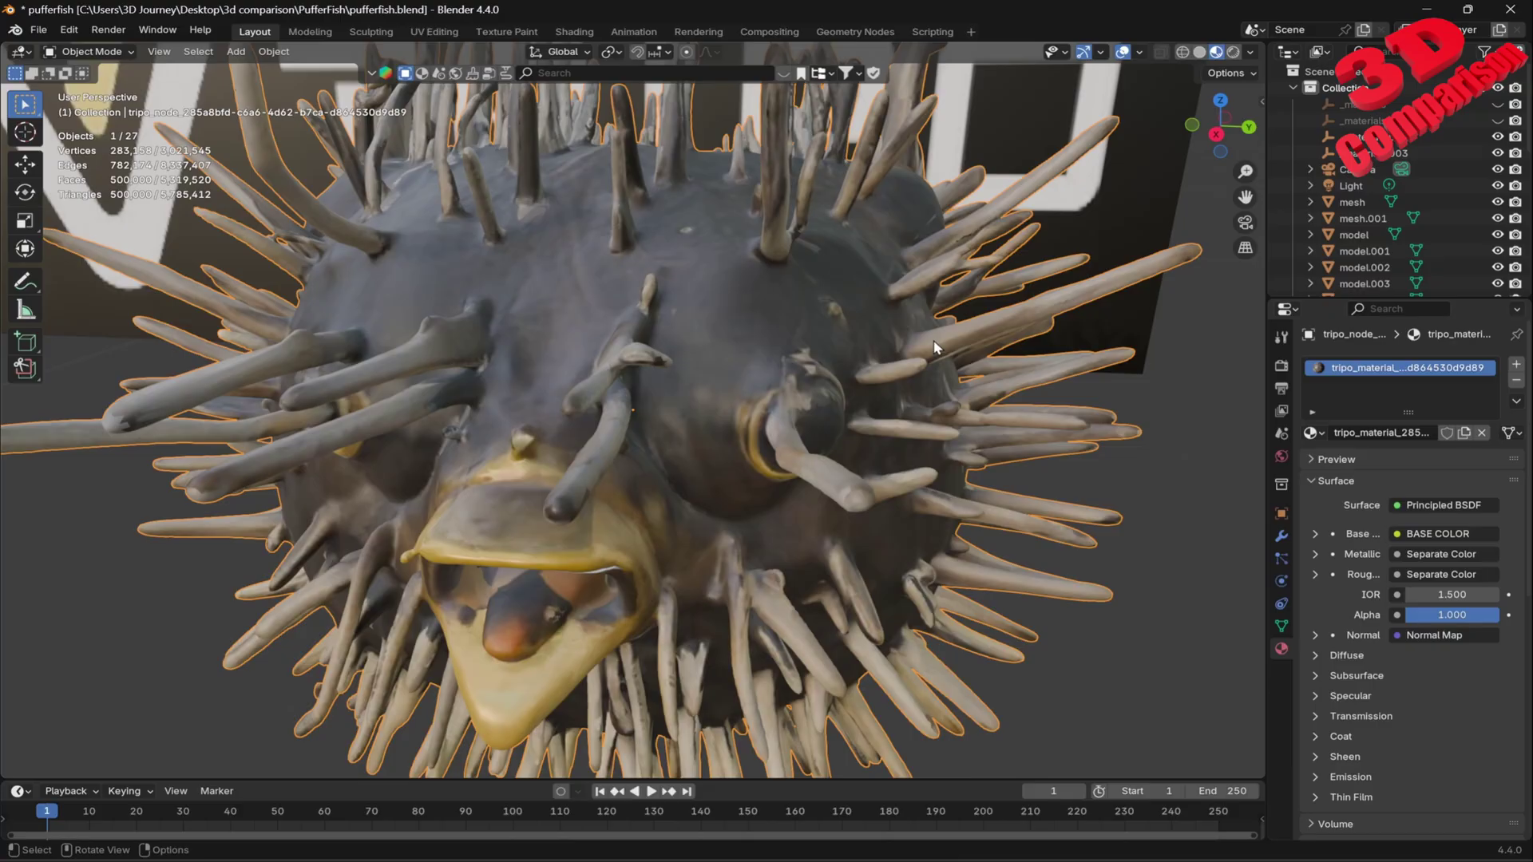
middle_click_drag(773, 349, 681, 519)
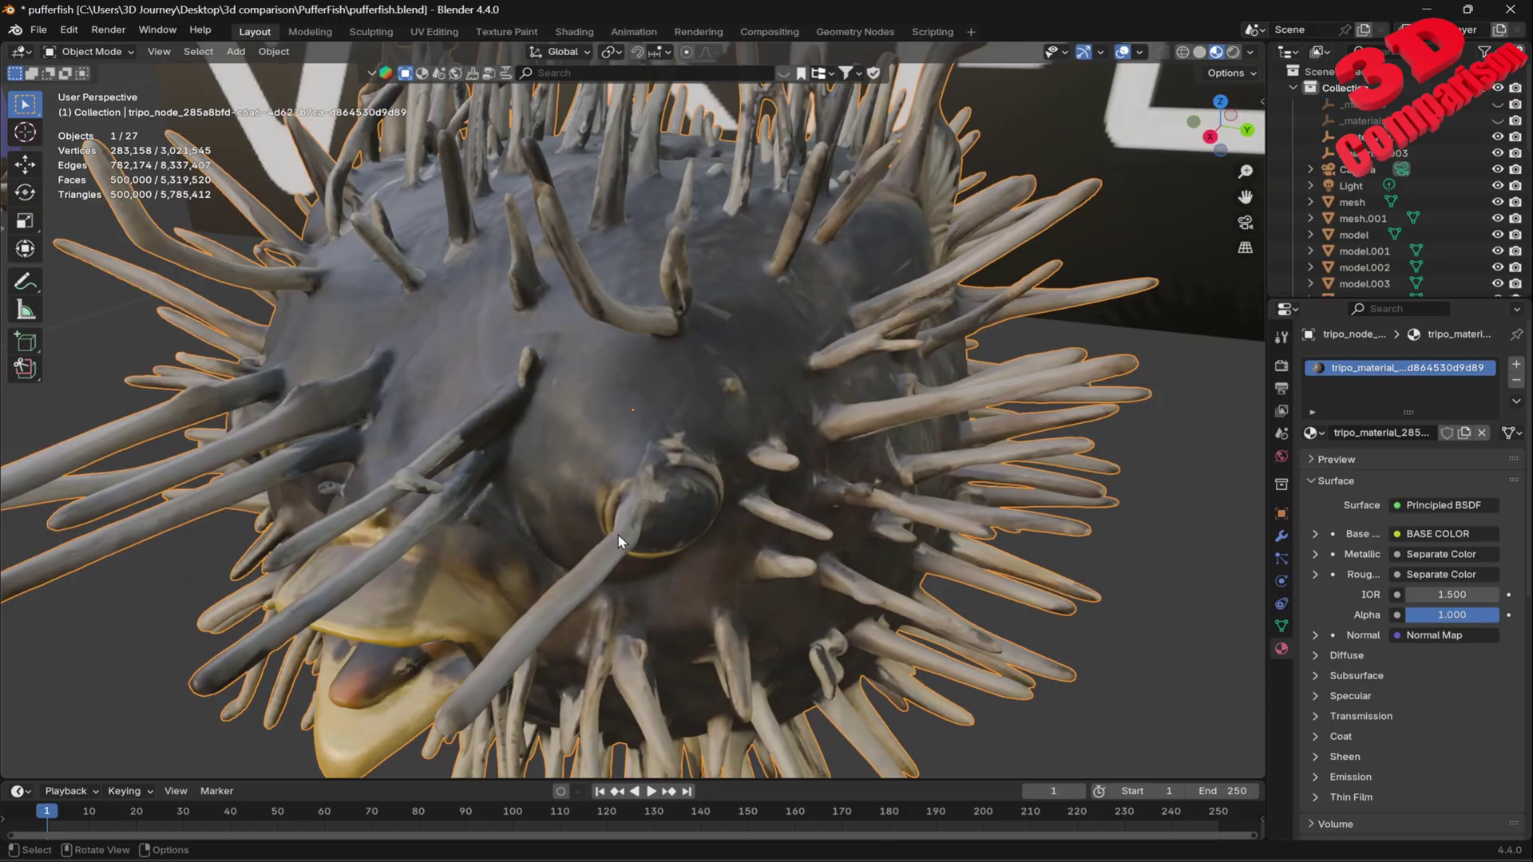
scroll(671, 447, "down", 6)
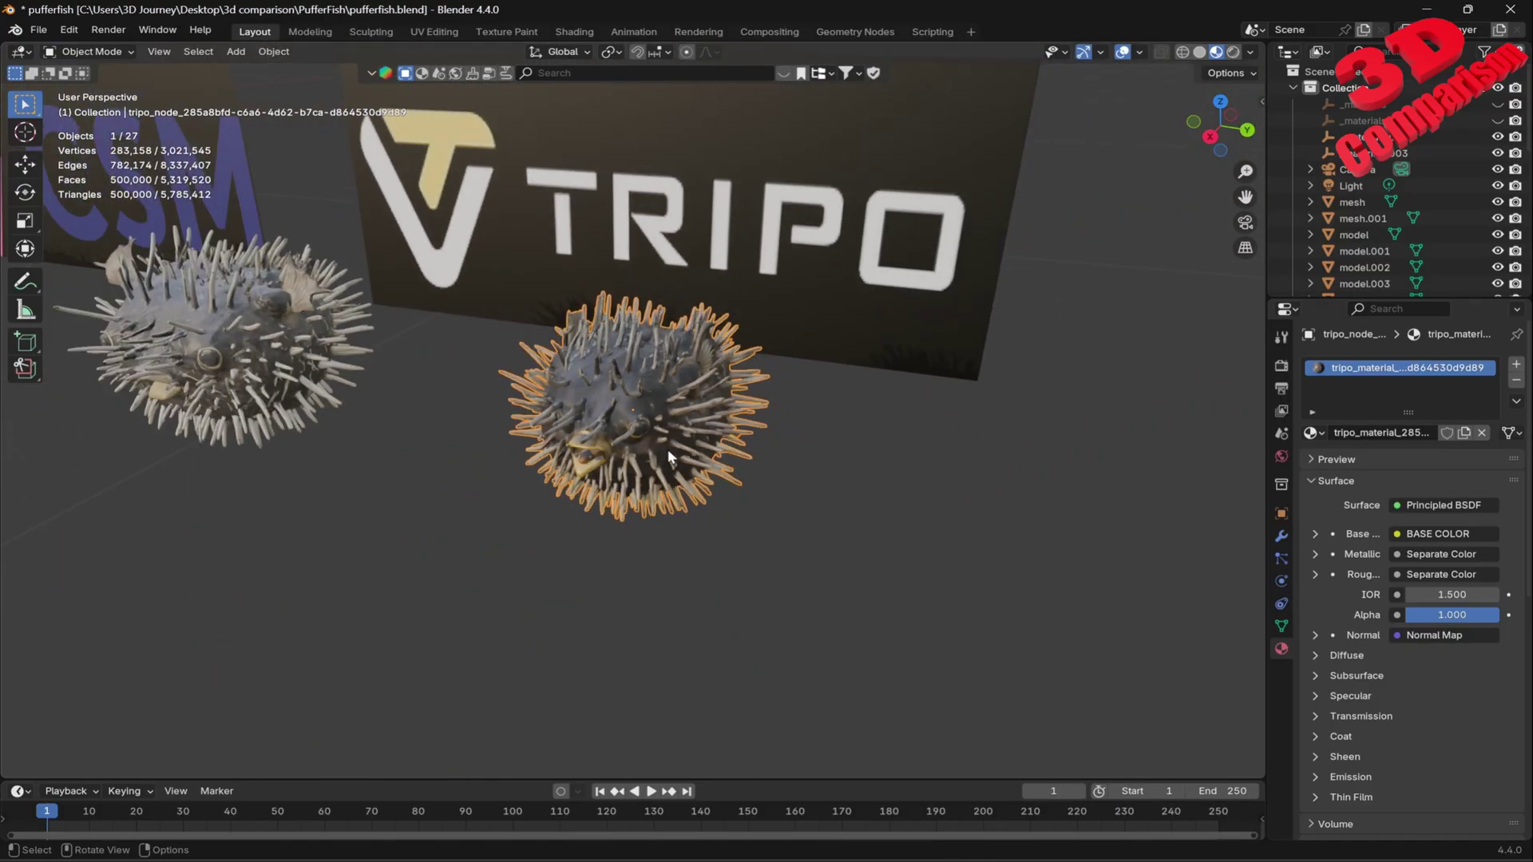
scroll(667, 448, "down", 3)
scroll(480, 404, "up", 10, "ctrl")
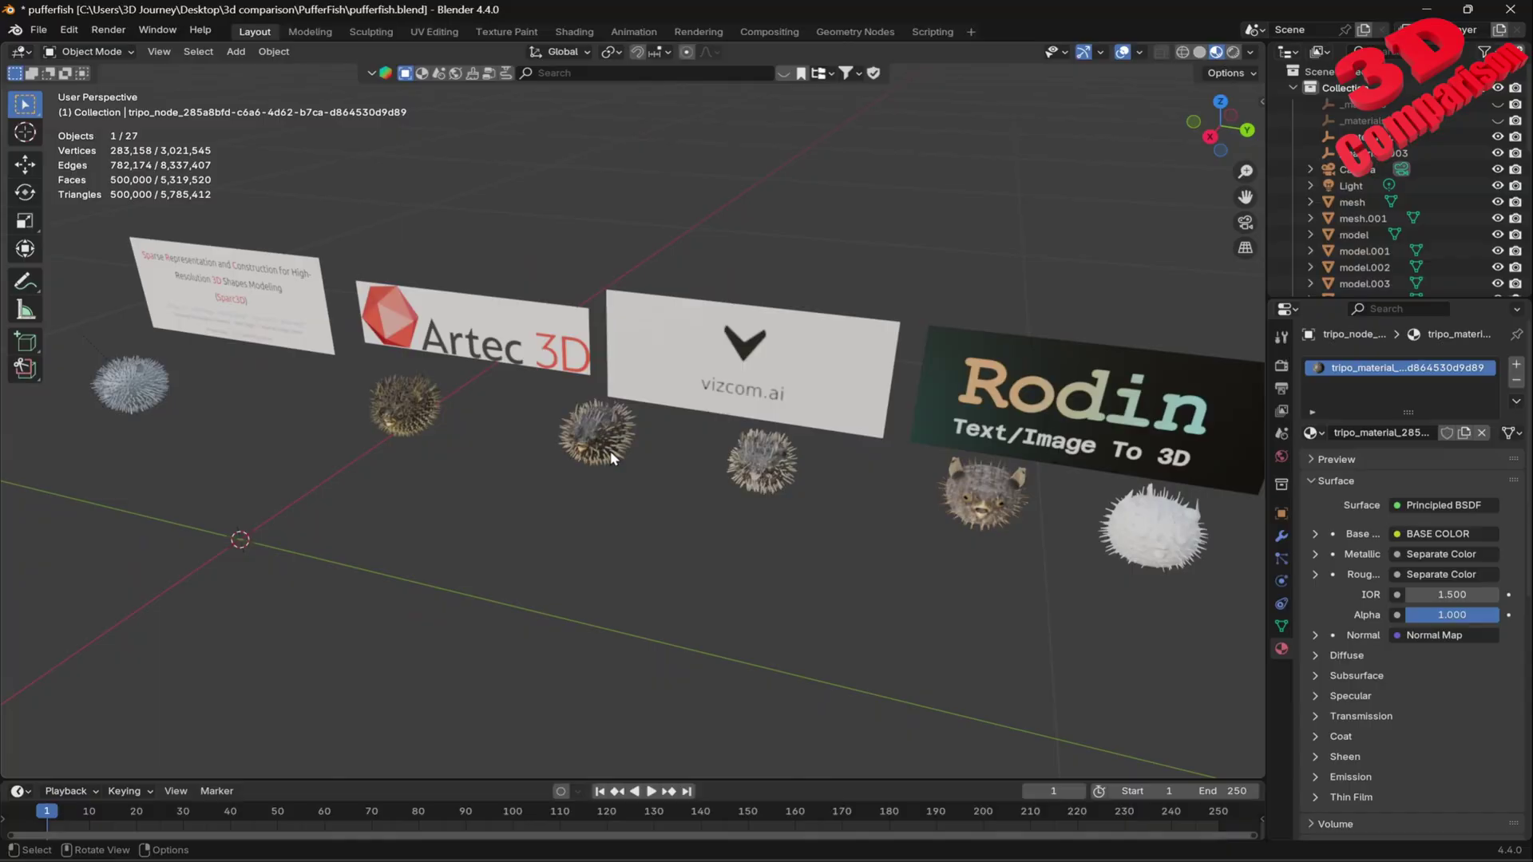
Step: Frame the textured Artec 3D scan and orbit to its mouth, then pan to the grey Sparc3D model
left_click(401, 399)
key("KP_Decimal")
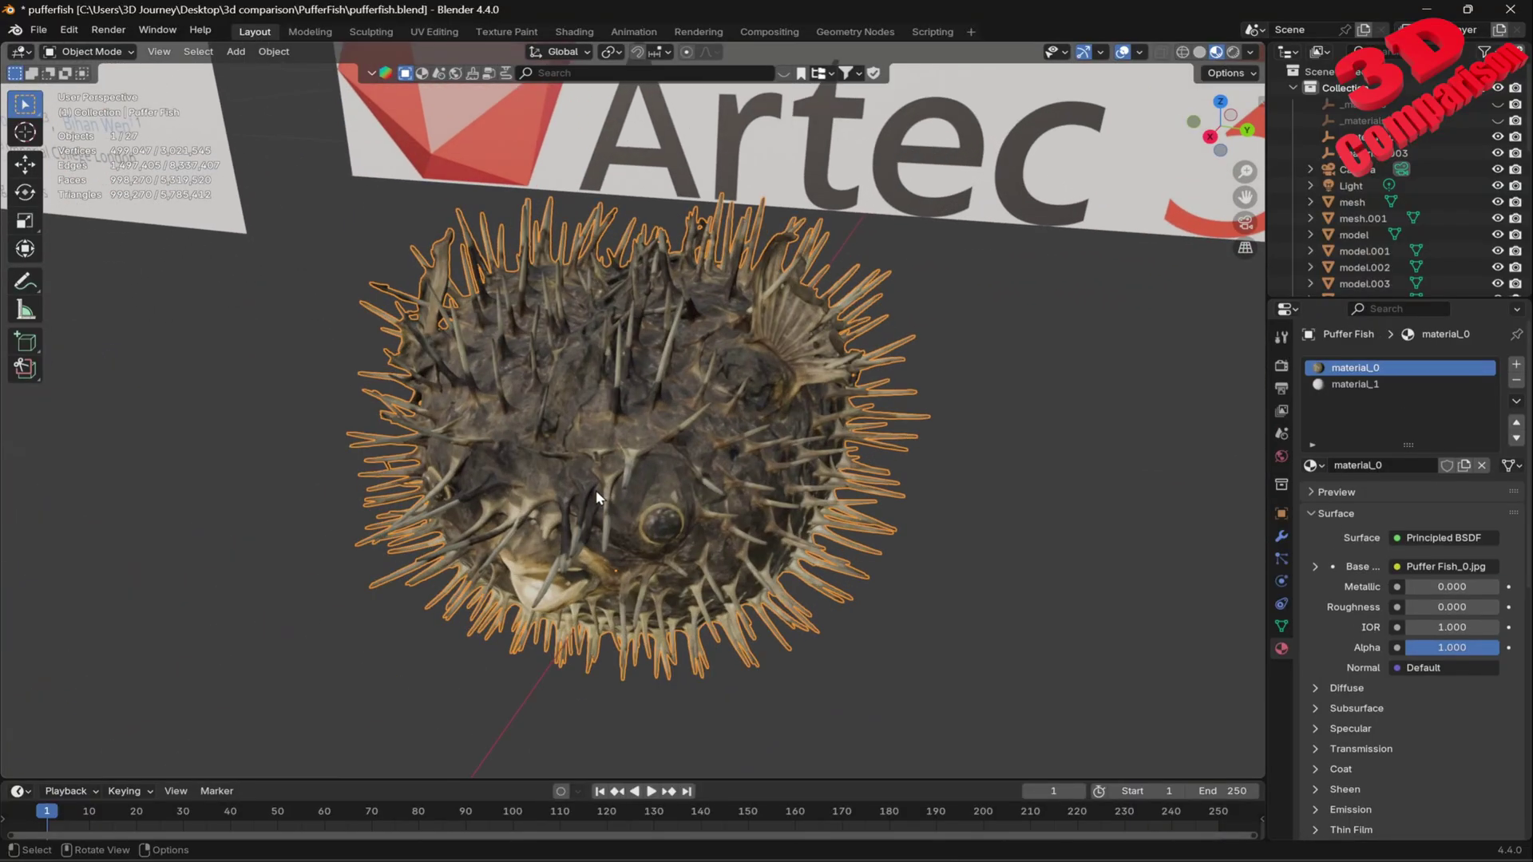
scroll(666, 487, "up", 3)
middle_click_drag(666, 487, 623, 529)
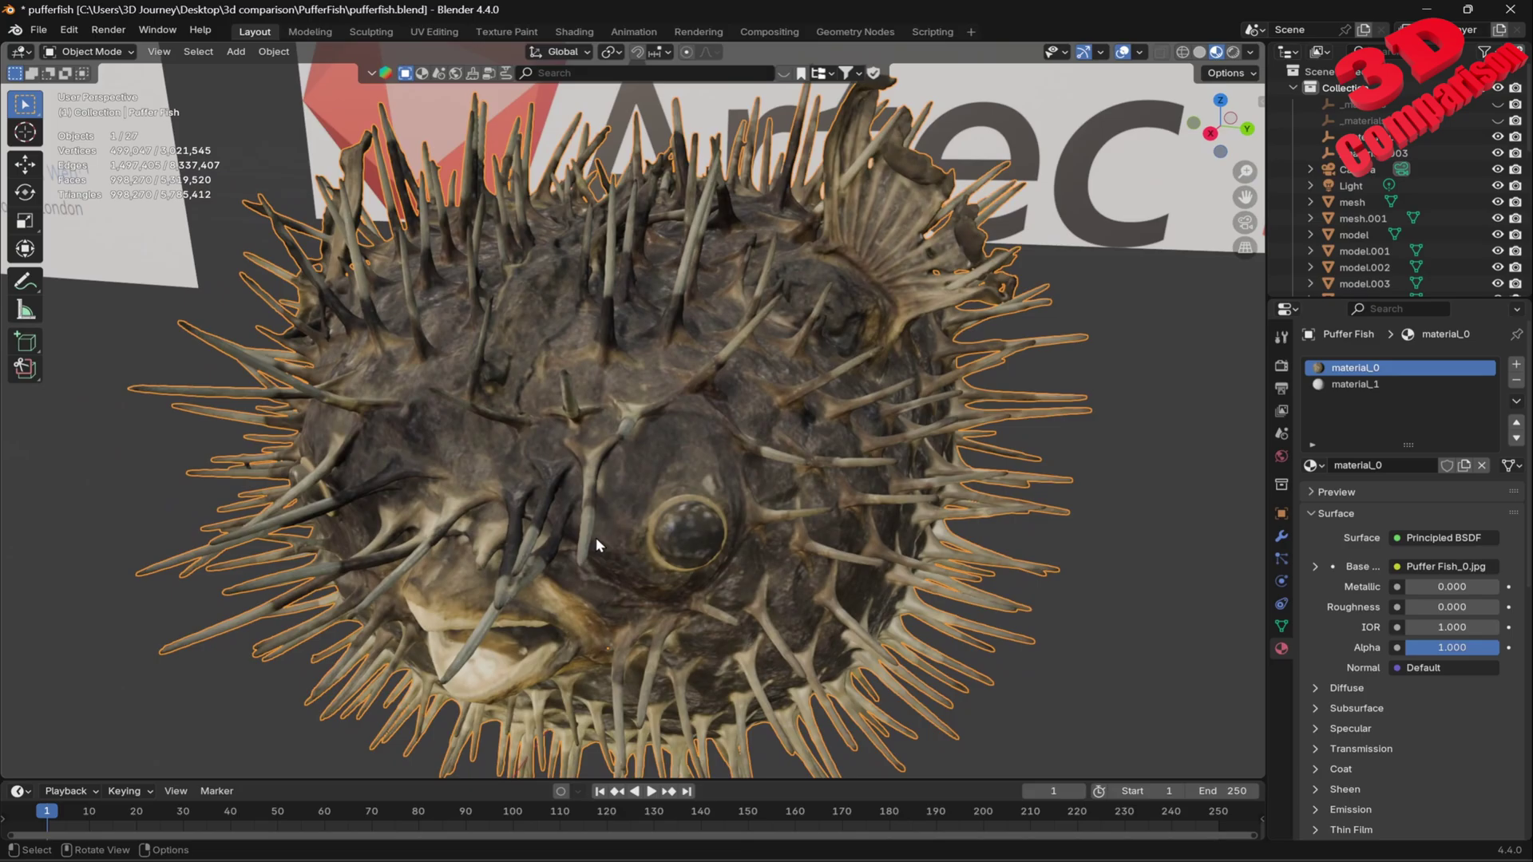
scroll(696, 532, "down", 5)
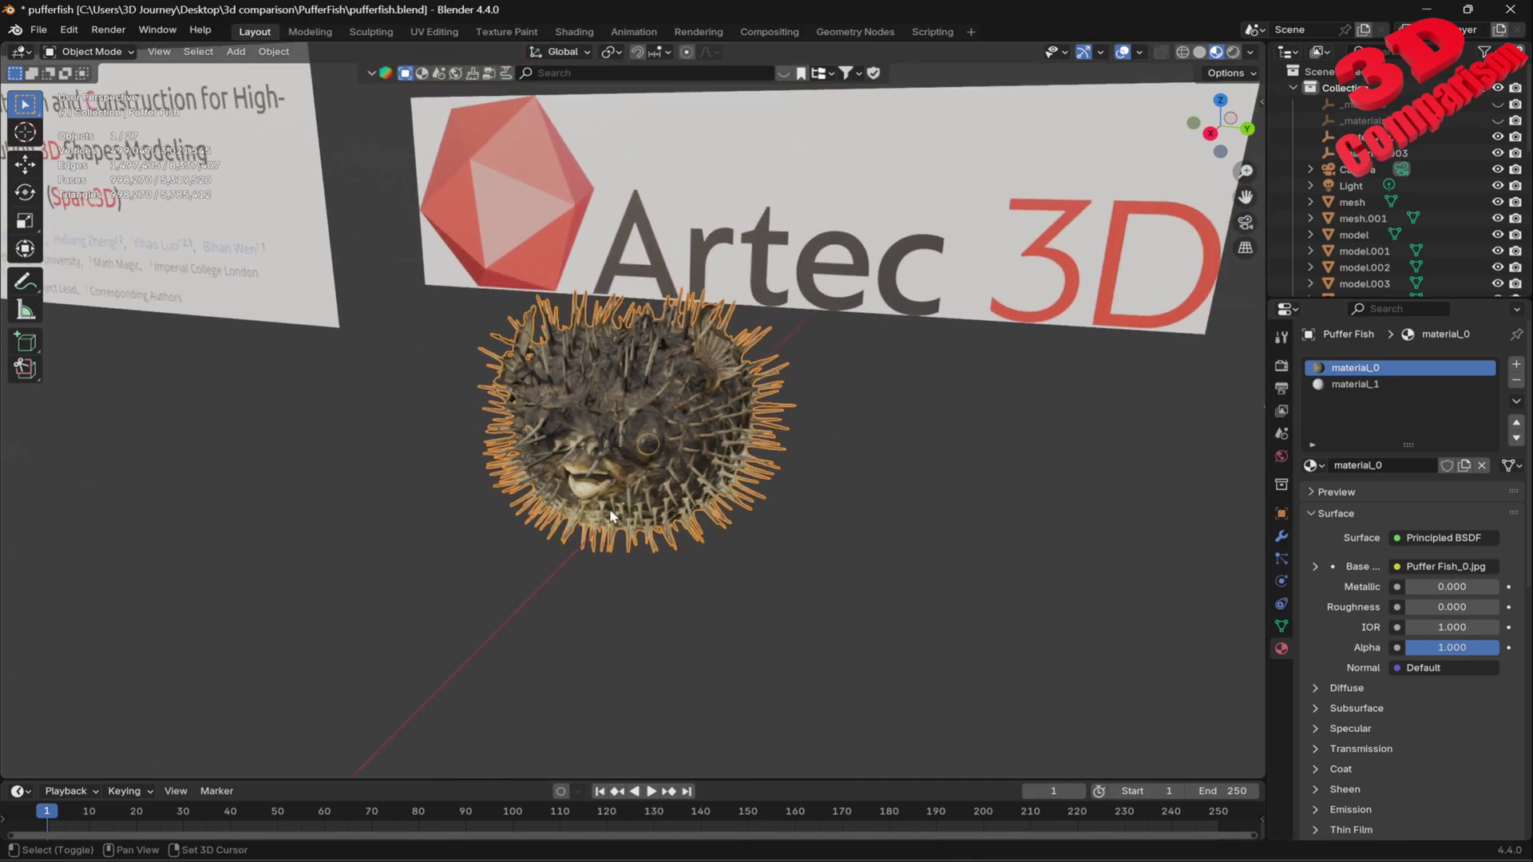
middle_click_drag(696, 532, 290, 498)
Step: Frame the grey Sparc3D pufferfish and orbit it to view it face-on and from the side
left_click(319, 495)
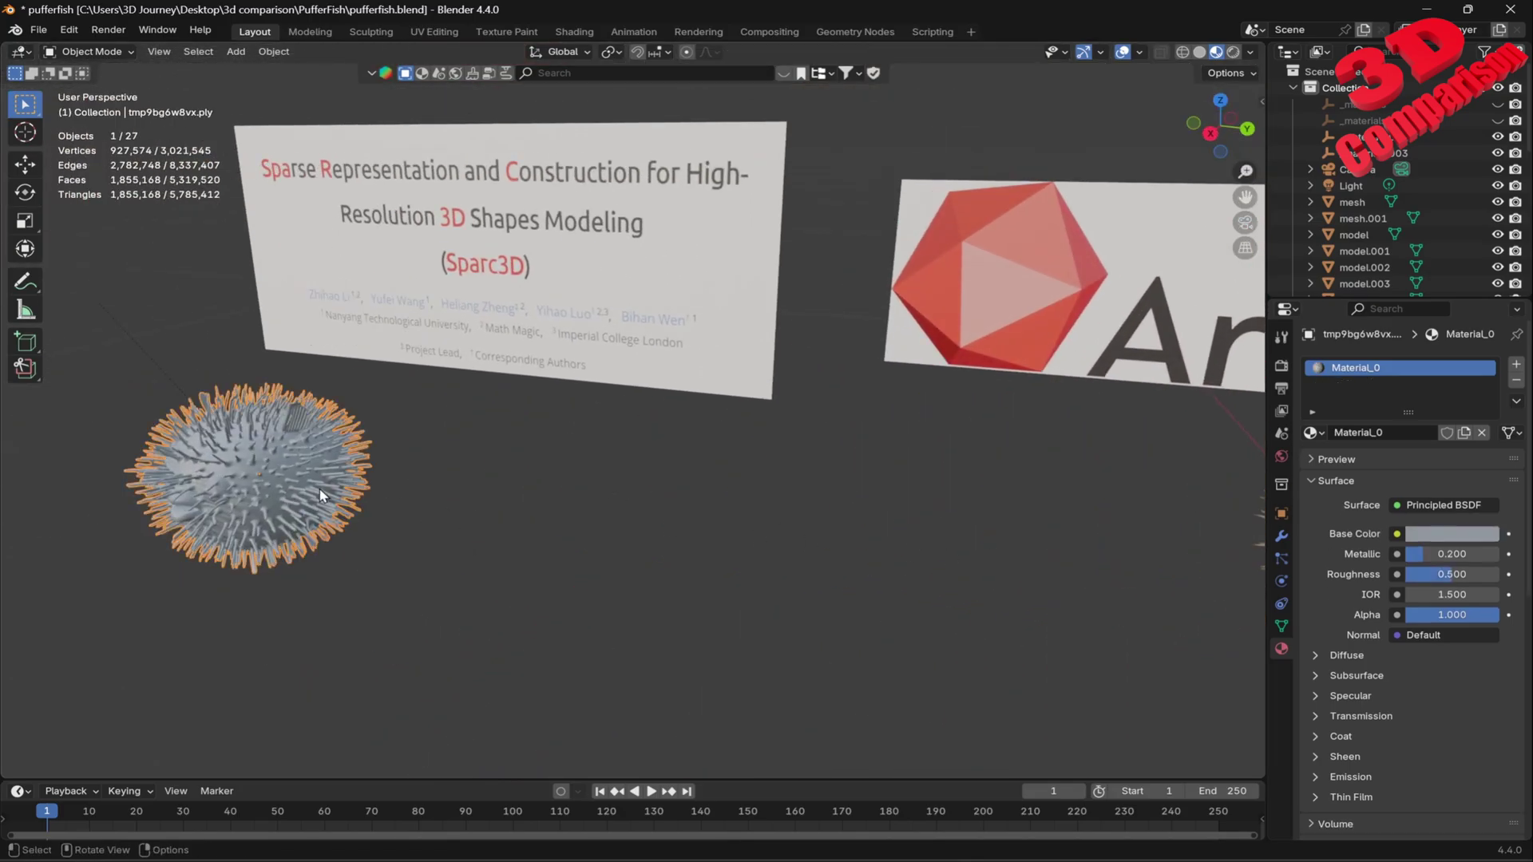
key("KP_Decimal")
scroll(643, 435, "up", 3)
mouse_move(644, 435)
middle_mouse_down()
mouse_move(681, 420)
mouse_move(711, 376)
mouse_move(626, 386)
mouse_move(637, 416)
middle_mouse_up()
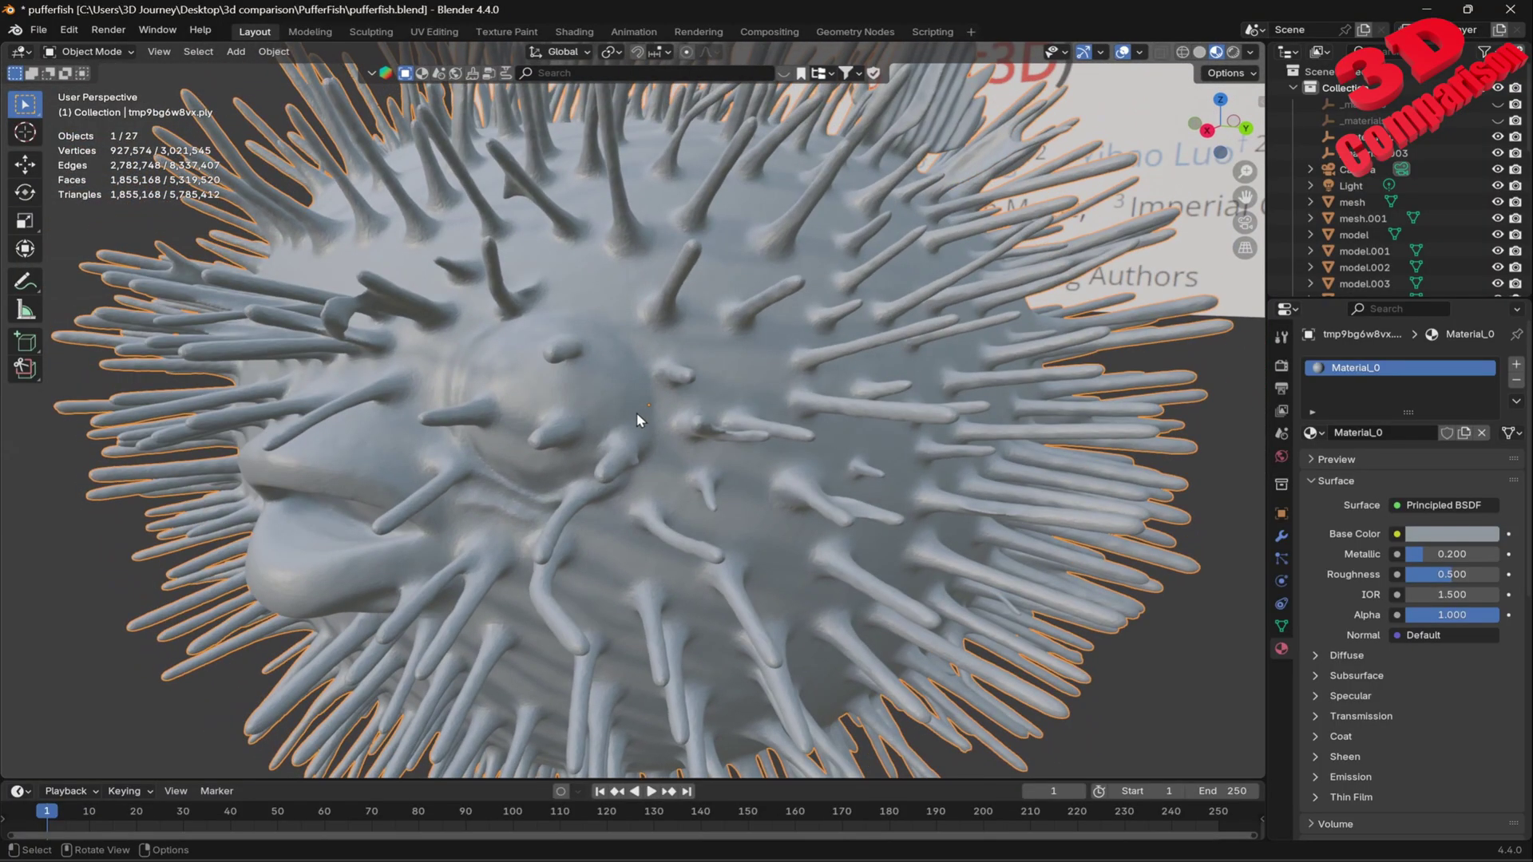
middle_click_drag(640, 420, 803, 471)
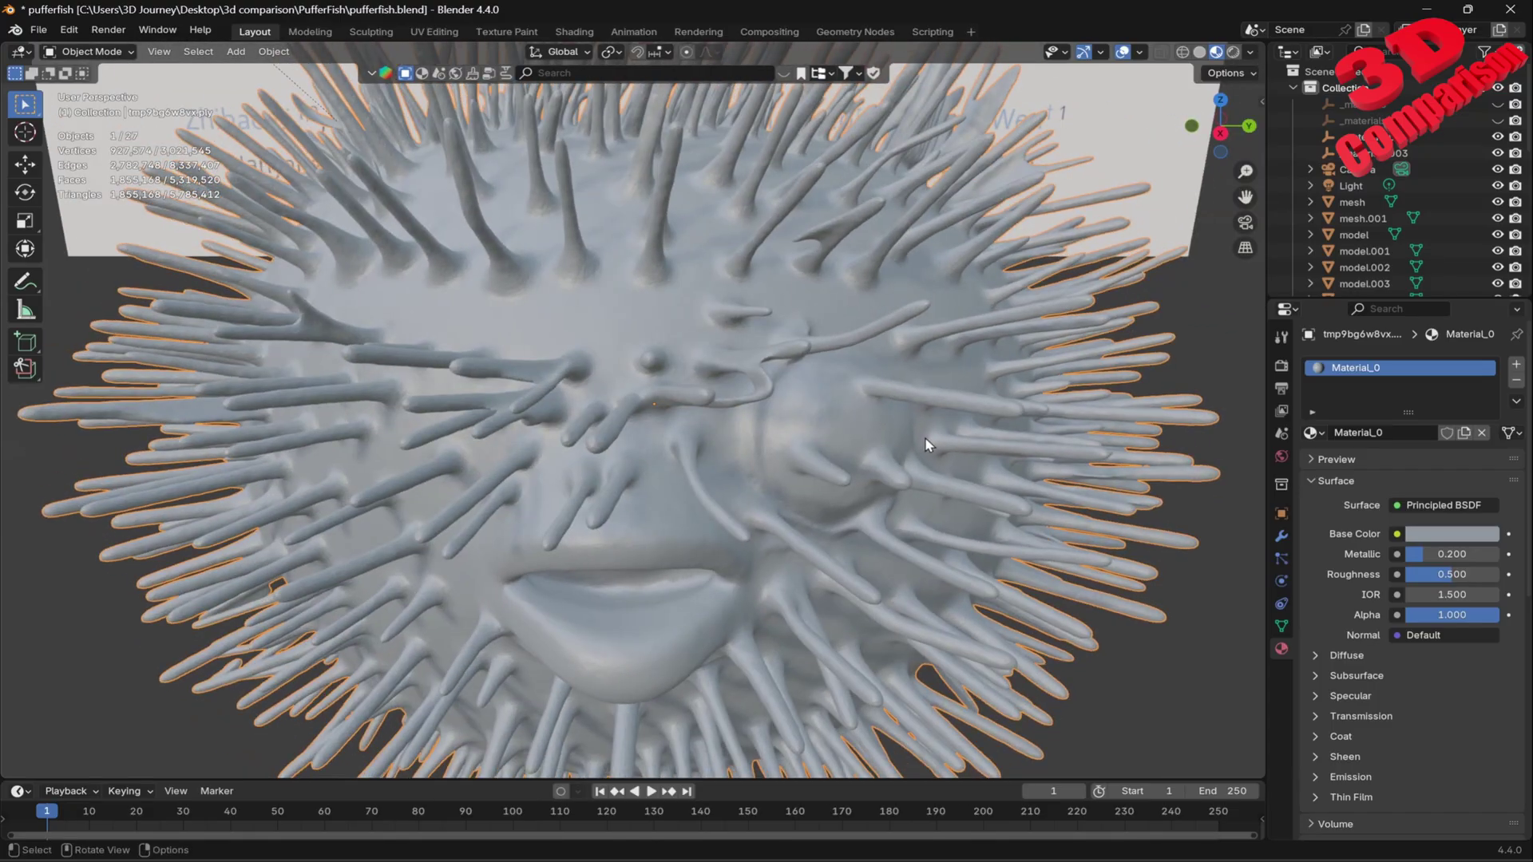
middle_click_drag(907, 451, 866, 445)
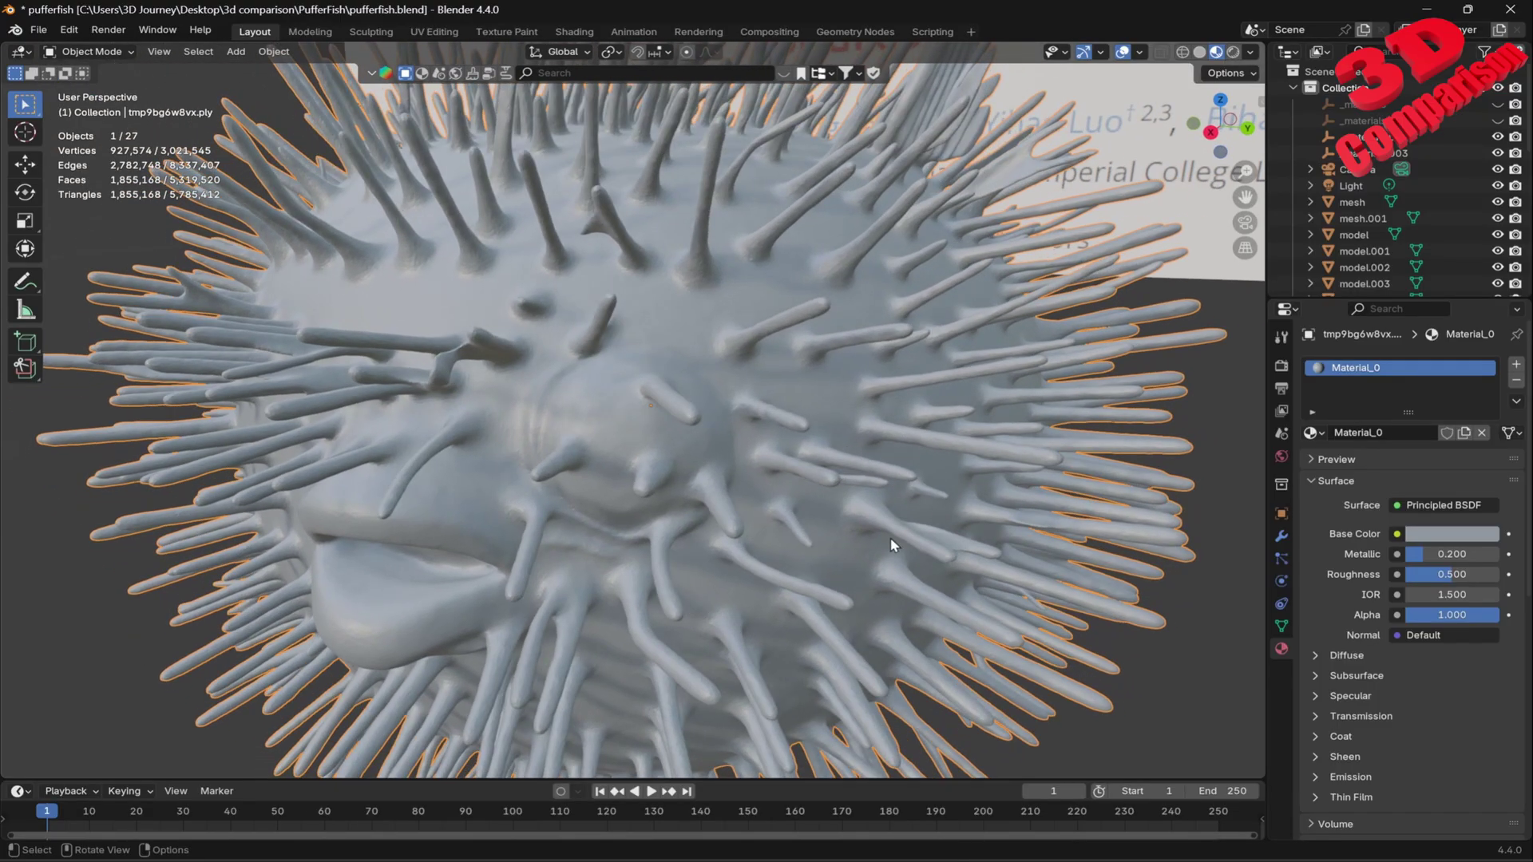
Step: Open the reference screenshot 'Screenshot 2025-06-18 081753.png' and zoom into the textured pufferfish
mouse_move(1006, 847)
left_click(1011, 780)
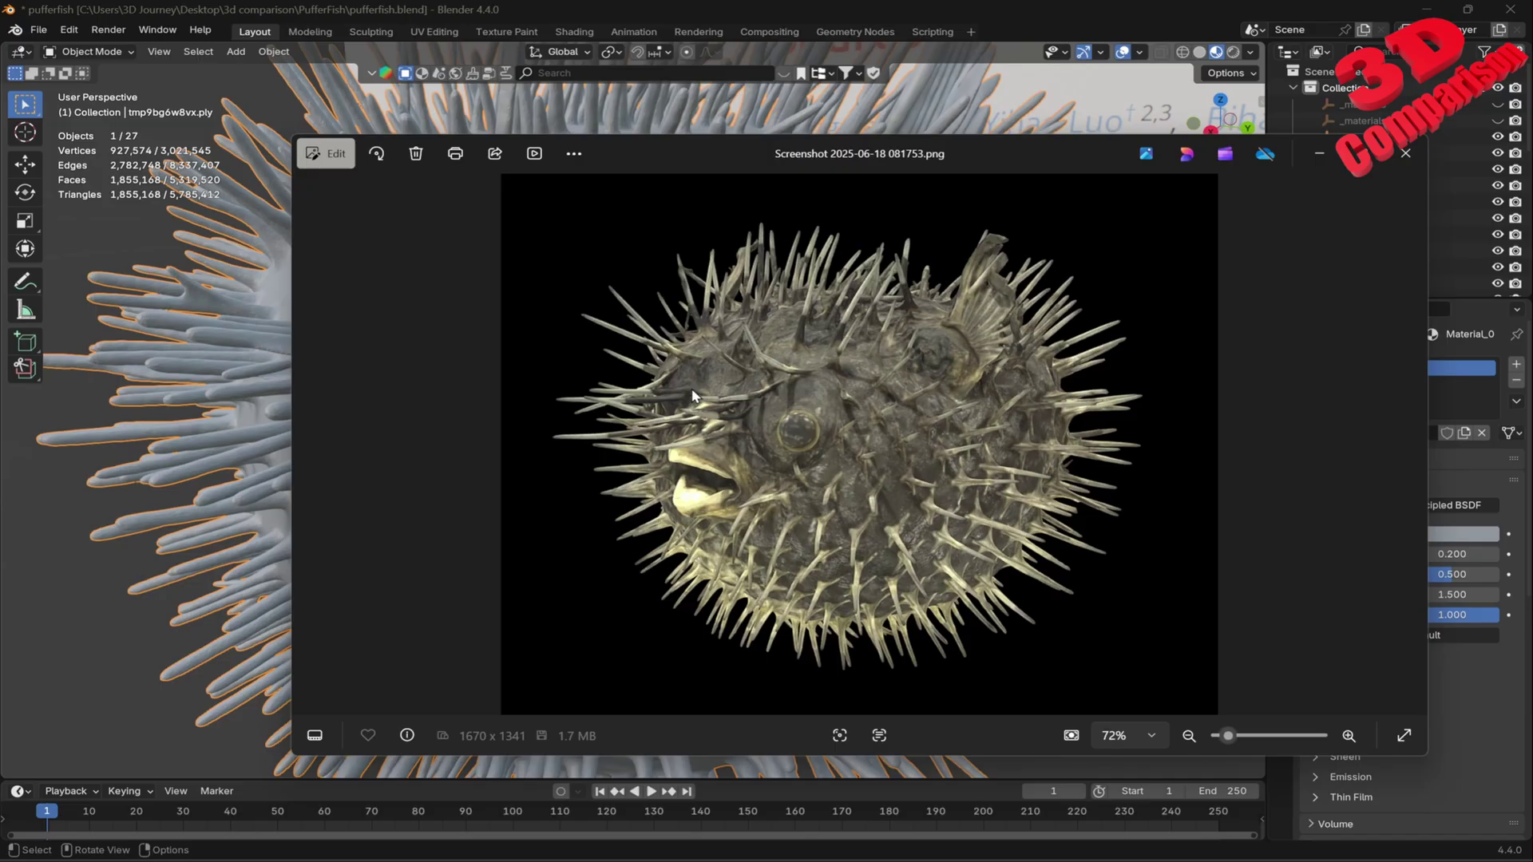
scroll(820, 455, "up", 5)
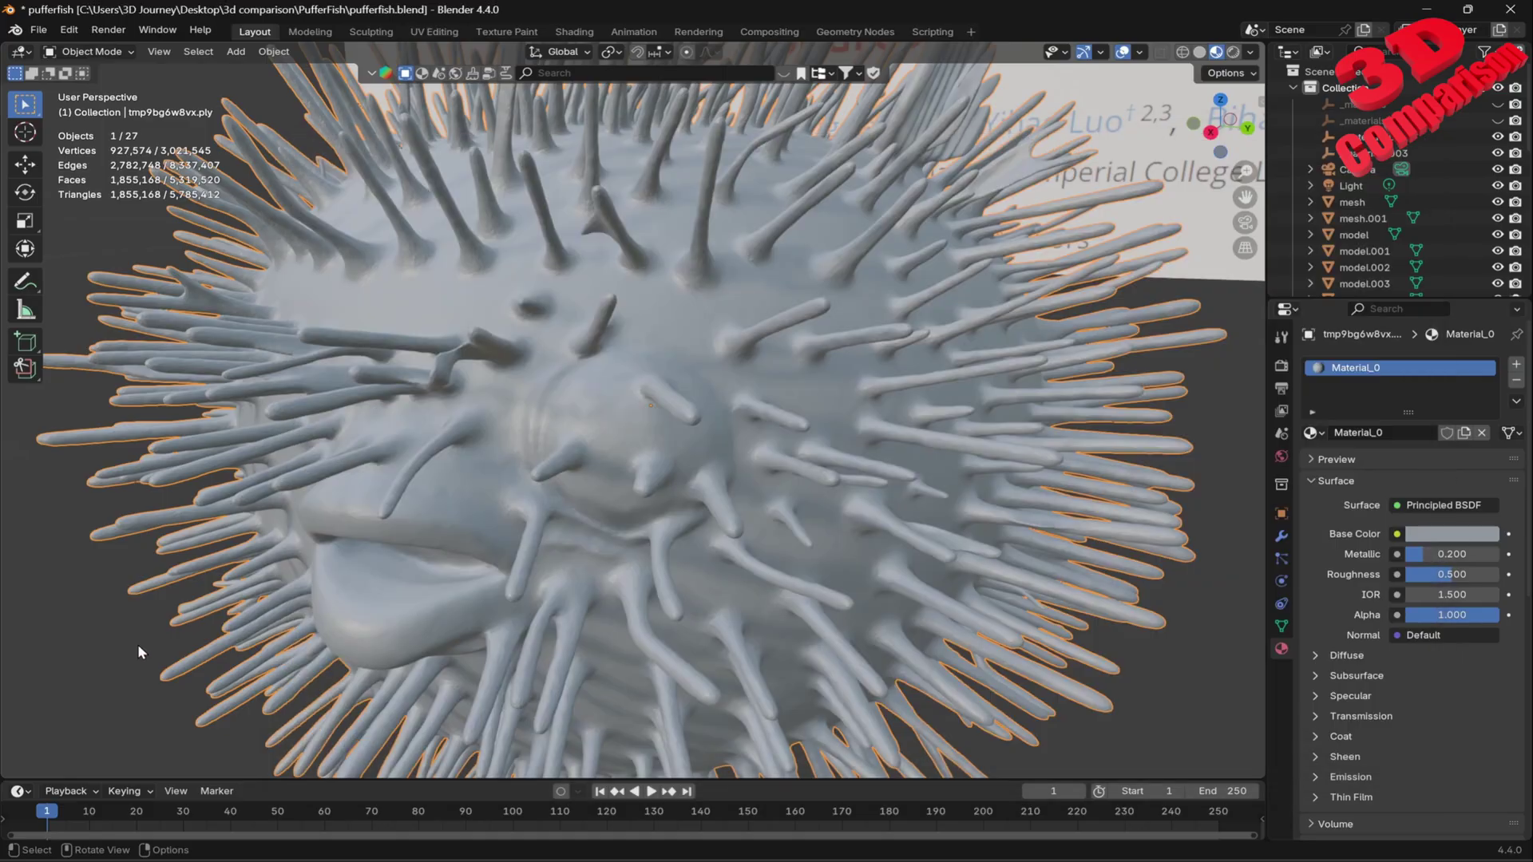
Step: Recentre on the Sparc3D fish and its title board, orbiting to bring the Artec scan into view behind it
scroll(777, 403, "down", 10)
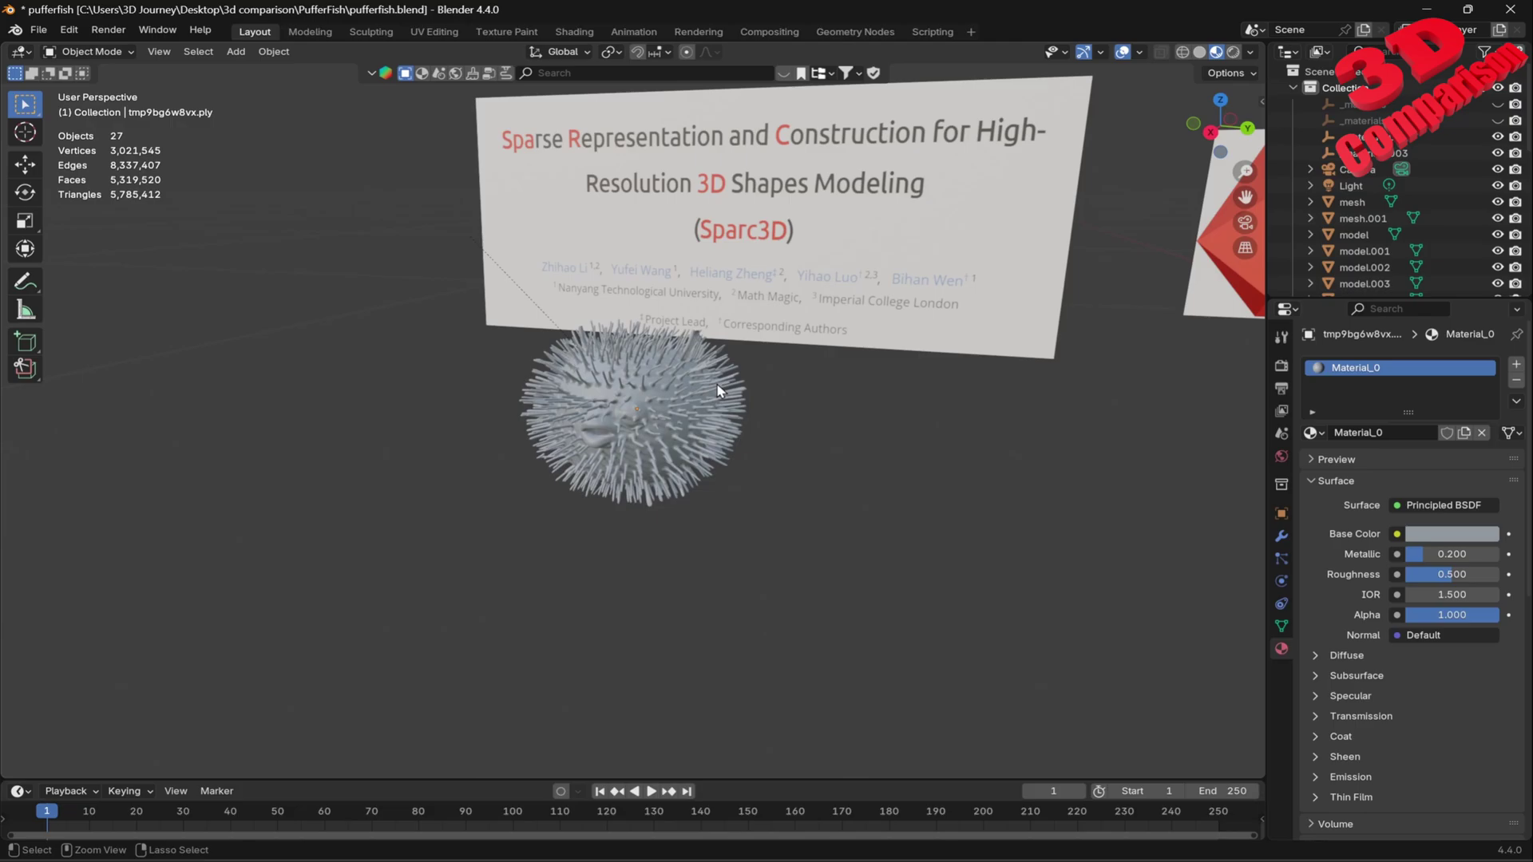
middle_click_drag(715, 401, 740, 437, "shift")
scroll(730, 423, "up", 4)
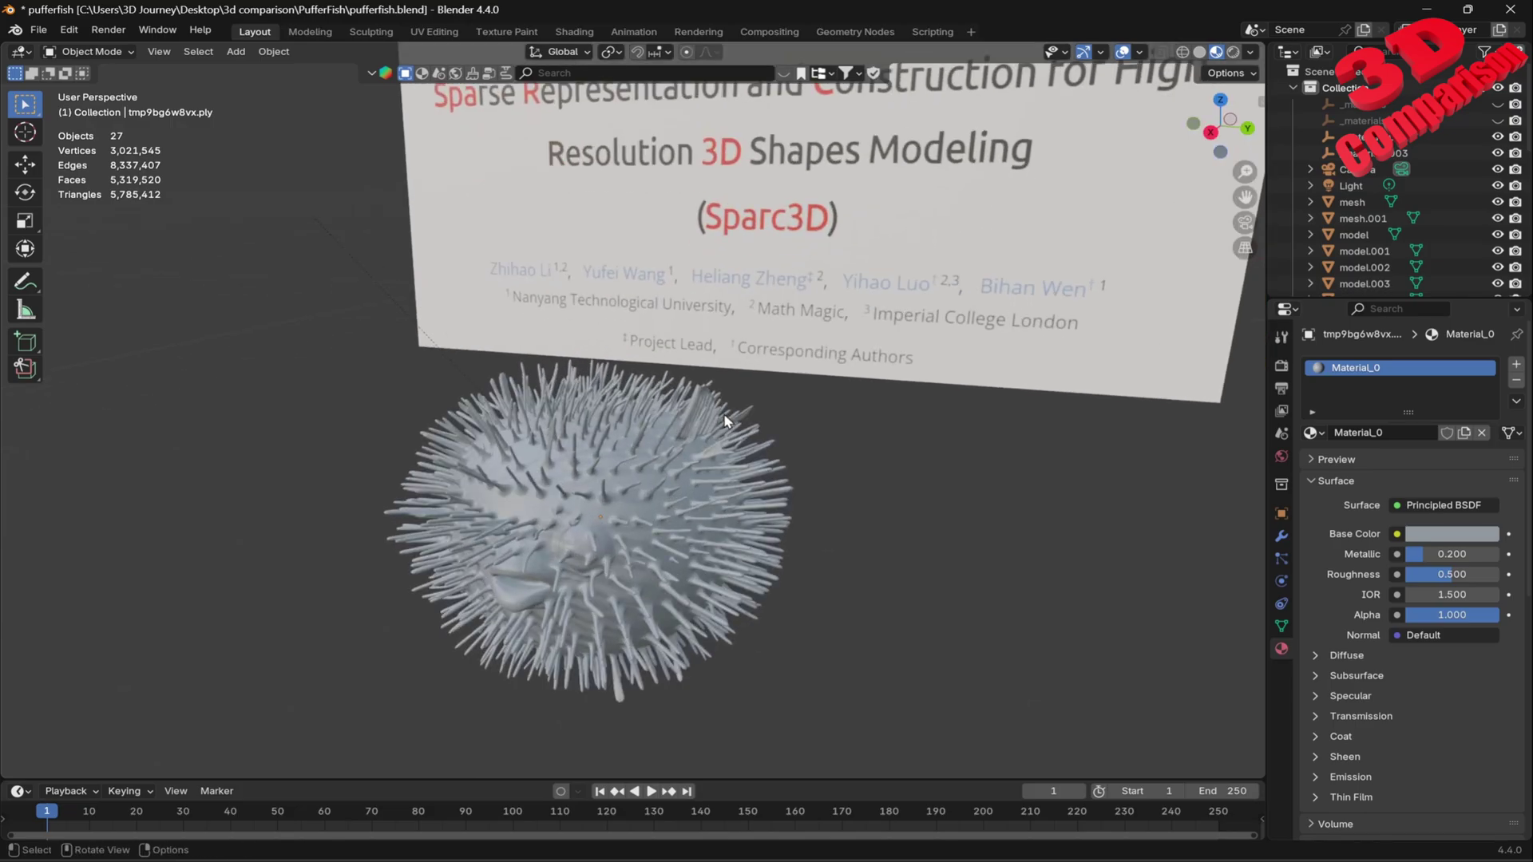
mouse_move(639, 506)
middle_mouse_down()
mouse_move(661, 477)
mouse_move(639, 506)
middle_mouse_up()
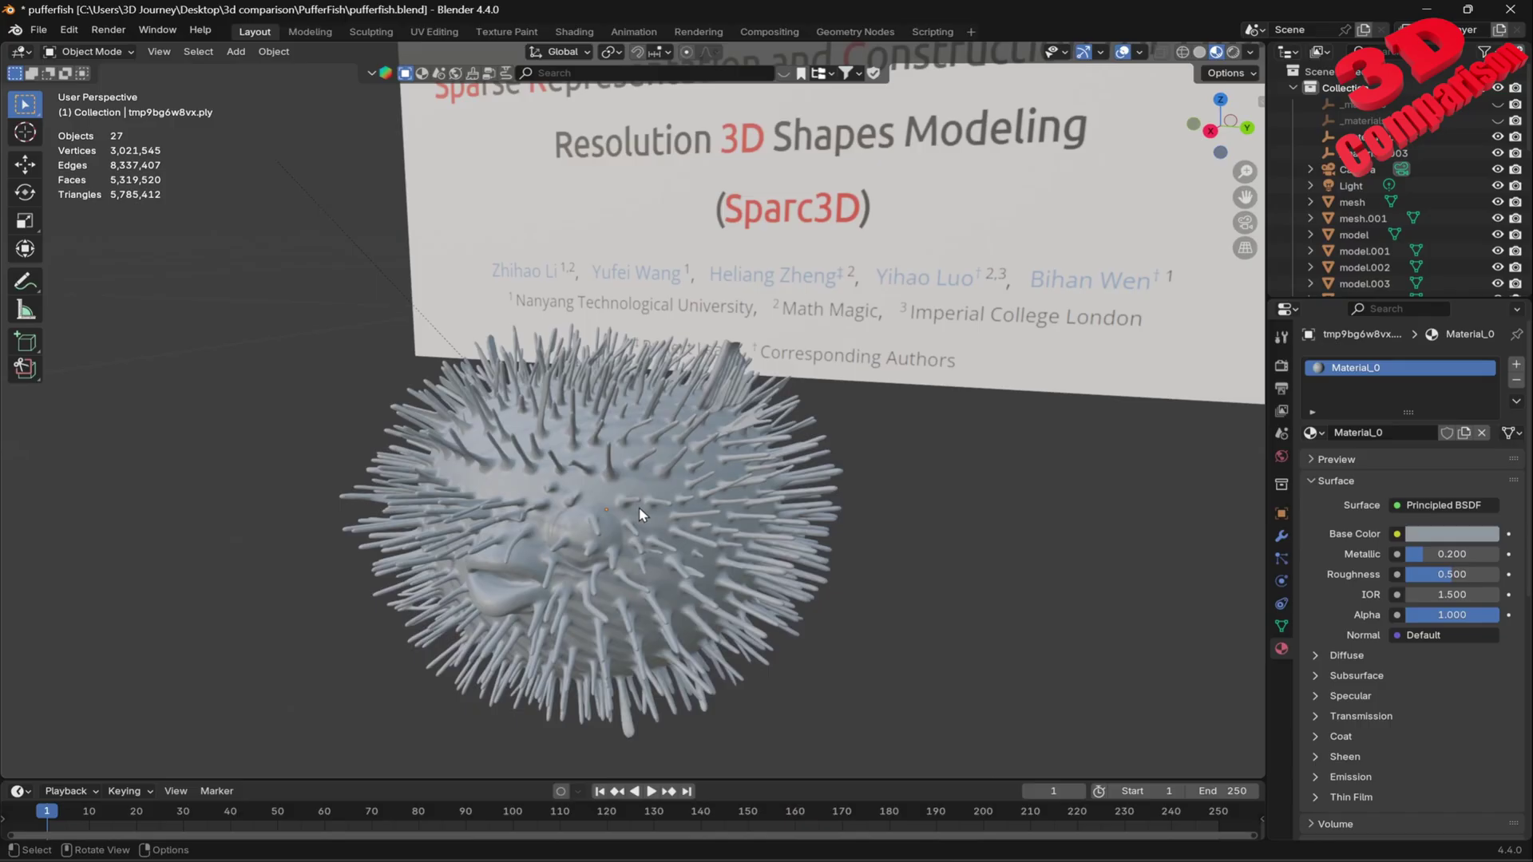
middle_click_drag(639, 506, 814, 479)
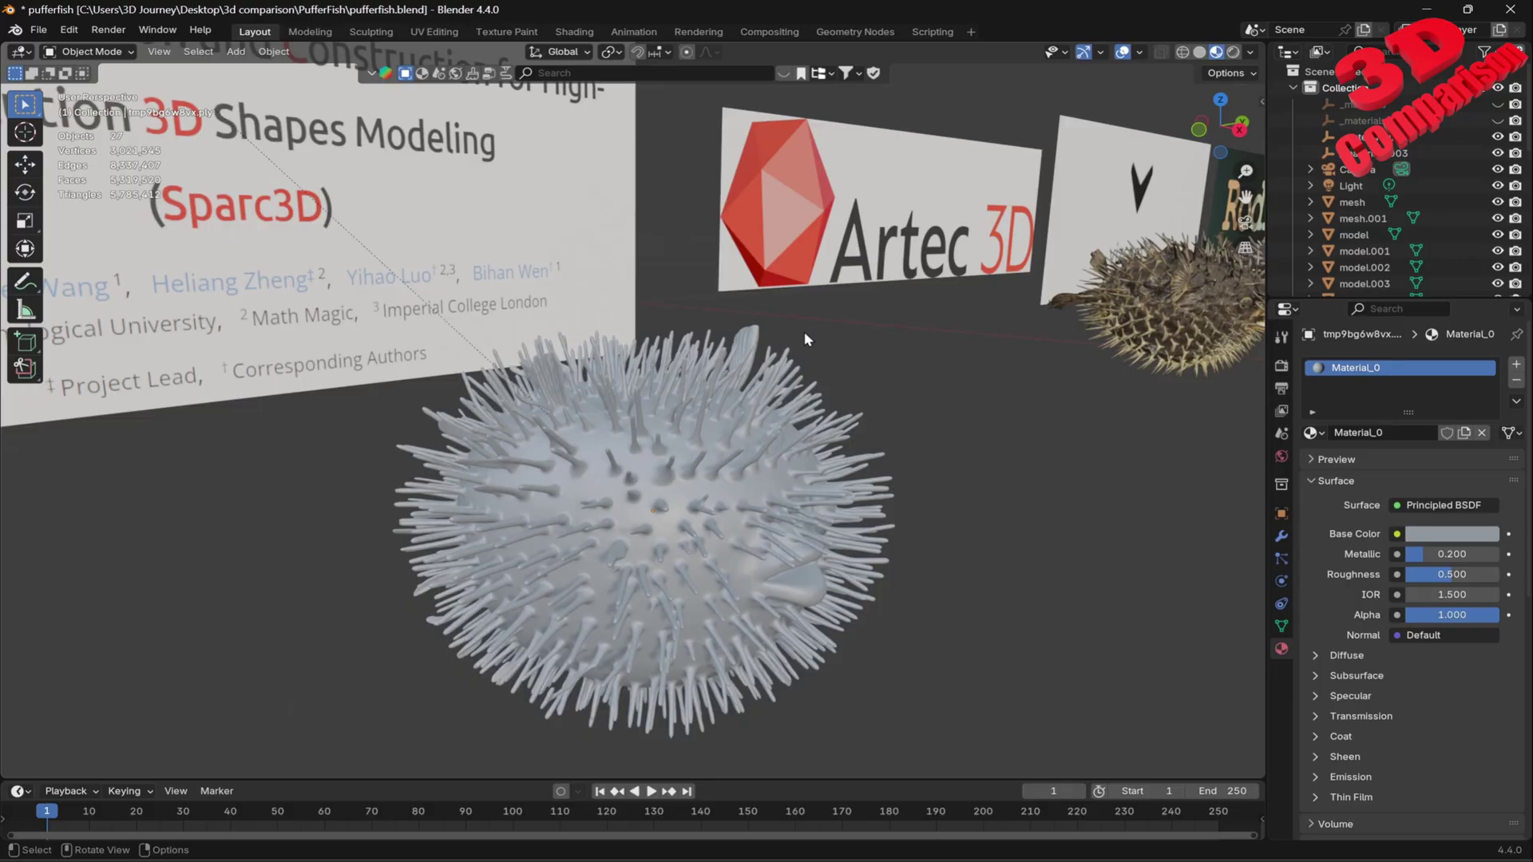
Step: Orbit and box-select to see the diagonal row of fish before the Sparc3D, Artec 3D, vizcom.ai, Rodin, CSM and Tripo boards
middle_click_drag(959, 363, 767, 499)
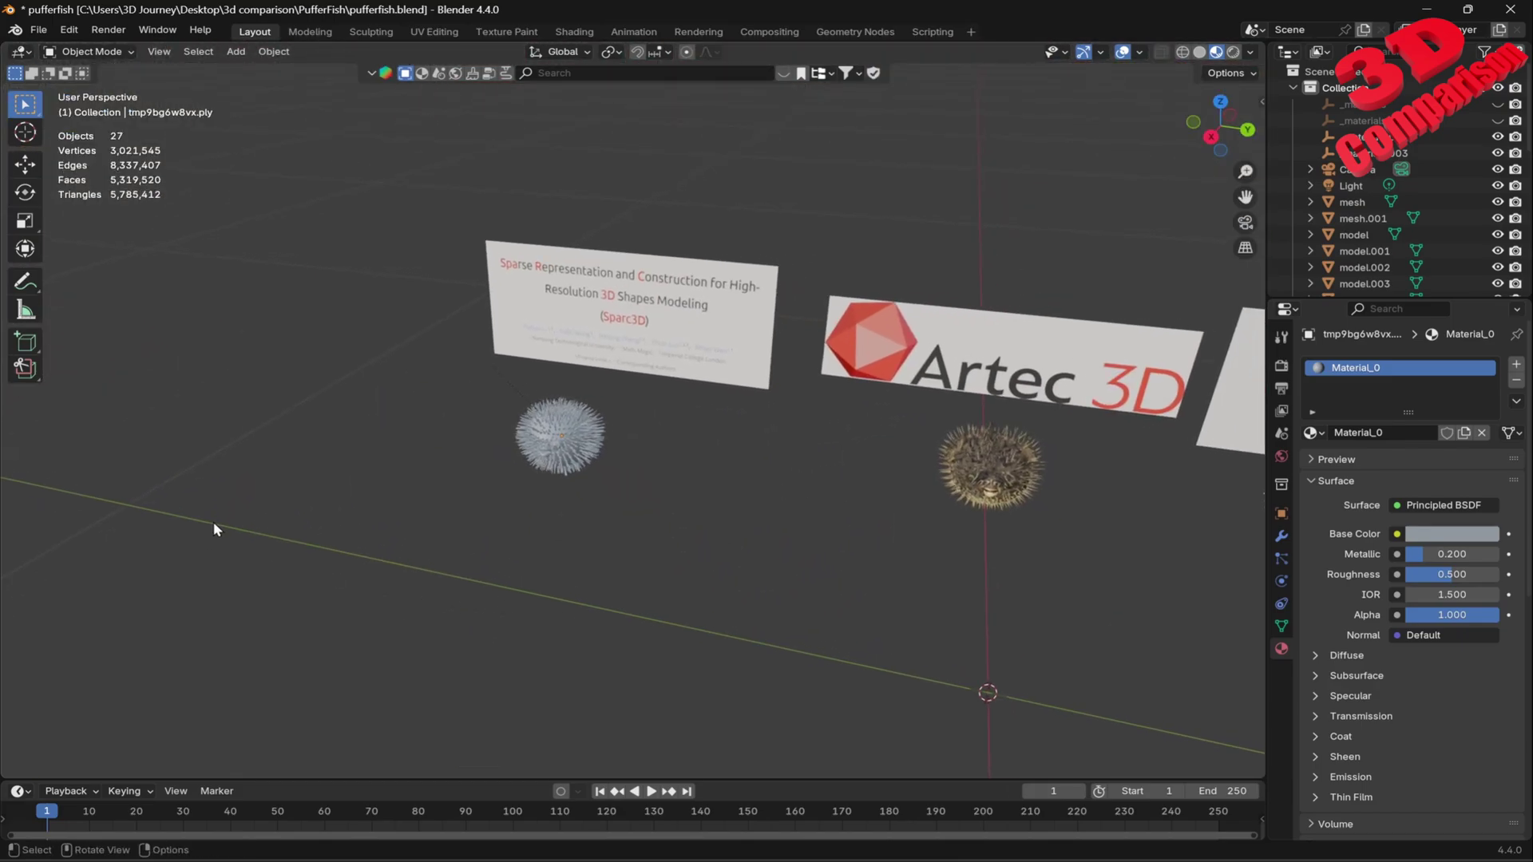
left_click_drag(77, 491, 670, 766)
left_click_drag(903, 764, 1090, 553)
middle_click_drag(966, 548, 651, 460)
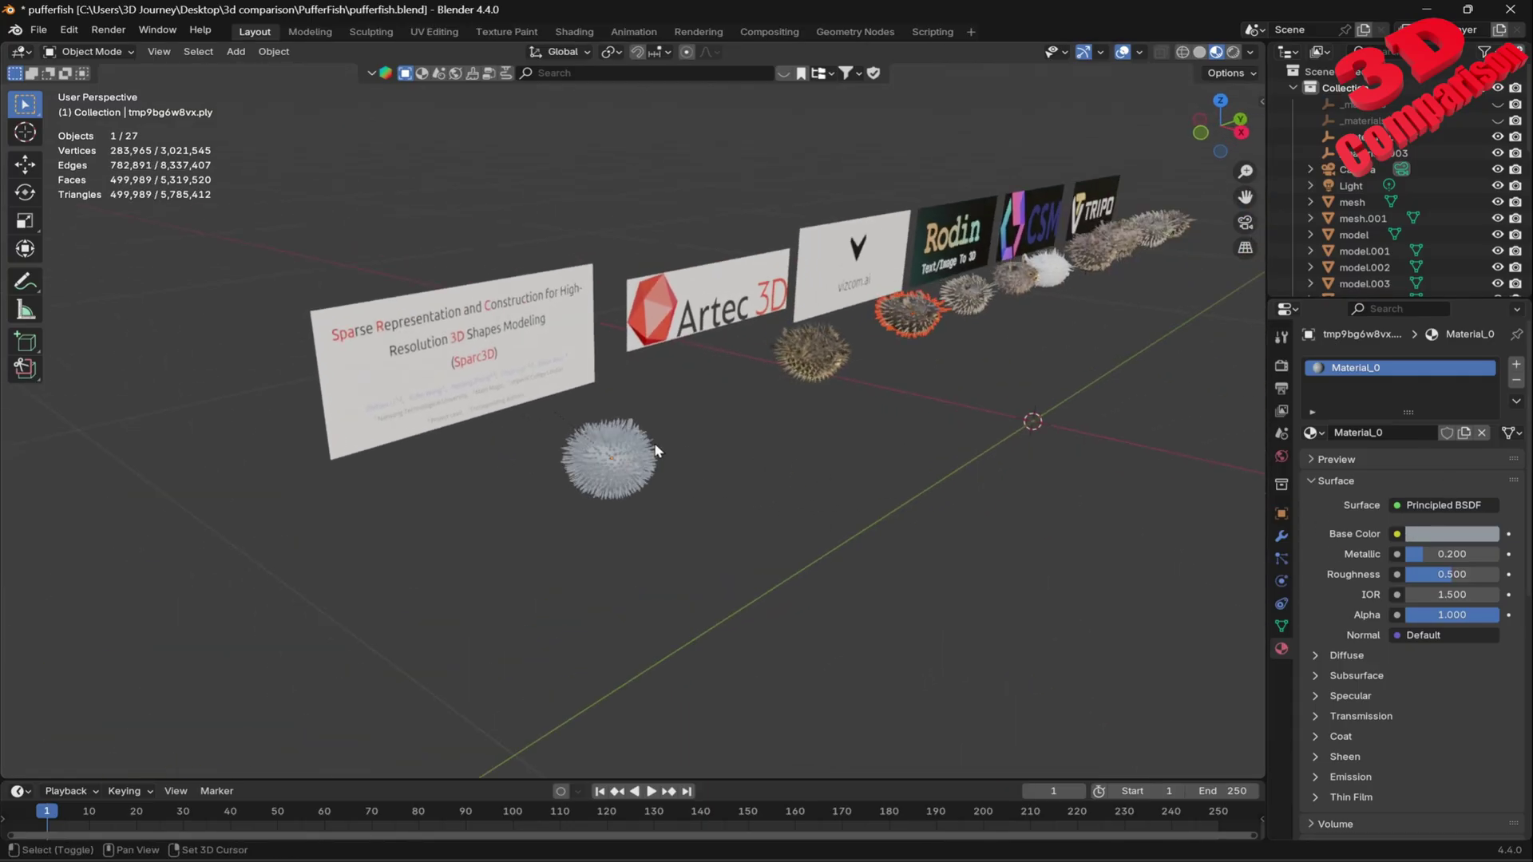